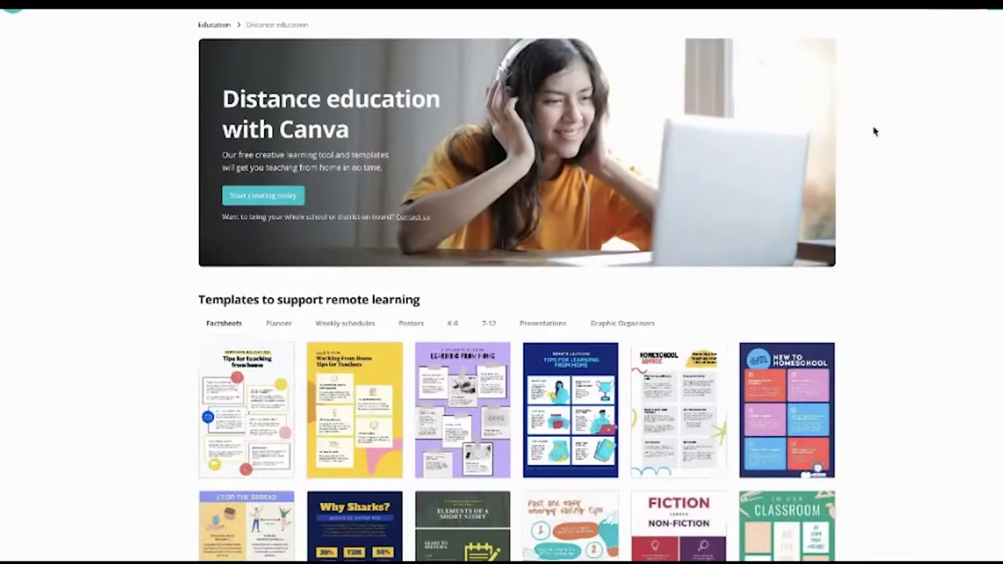
- Browse the remote learning templates for Planner, Weekly schedules, Posters and Presentations on the Distance education page
scroll(940, 160, "down", 1)
scroll(940, 160, "up", 1)
scroll(940, 161, "down", 5)
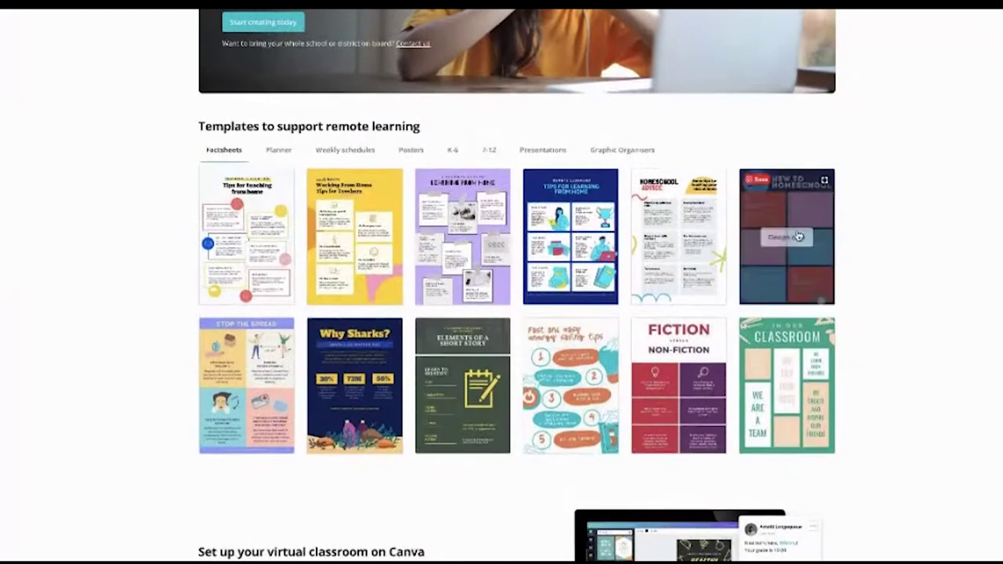
left_click(279, 152)
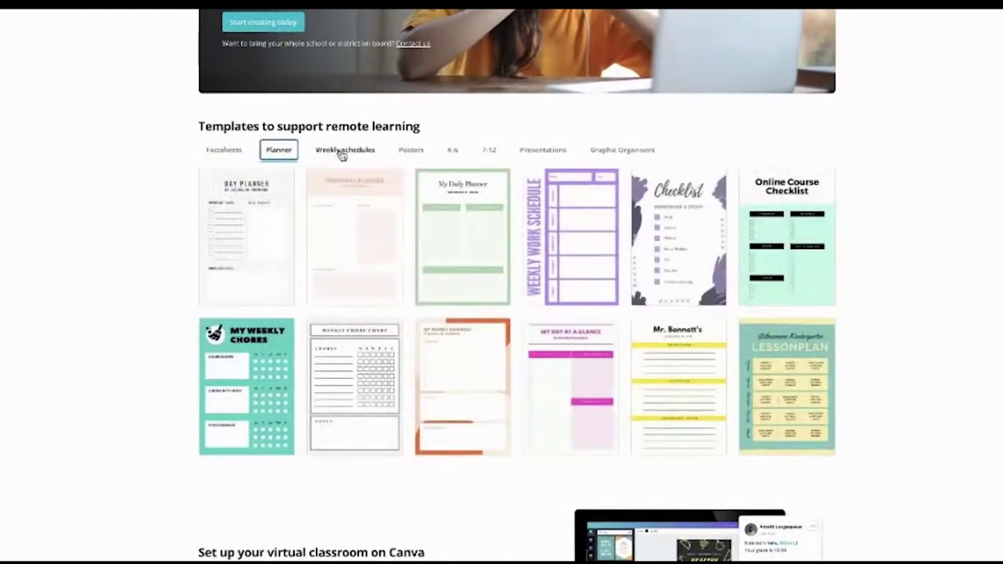
left_click(349, 154)
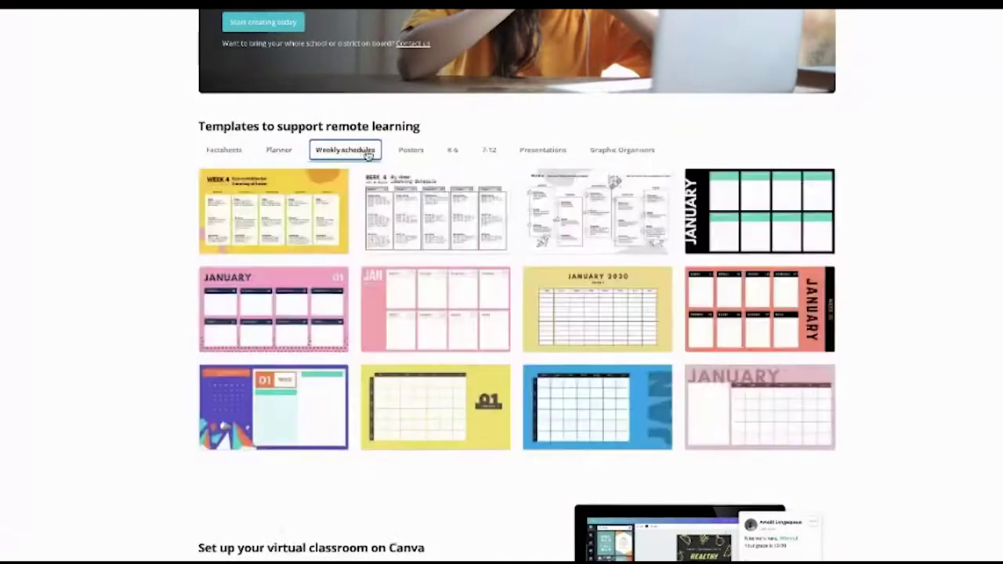
left_click(412, 152)
left_click(540, 152)
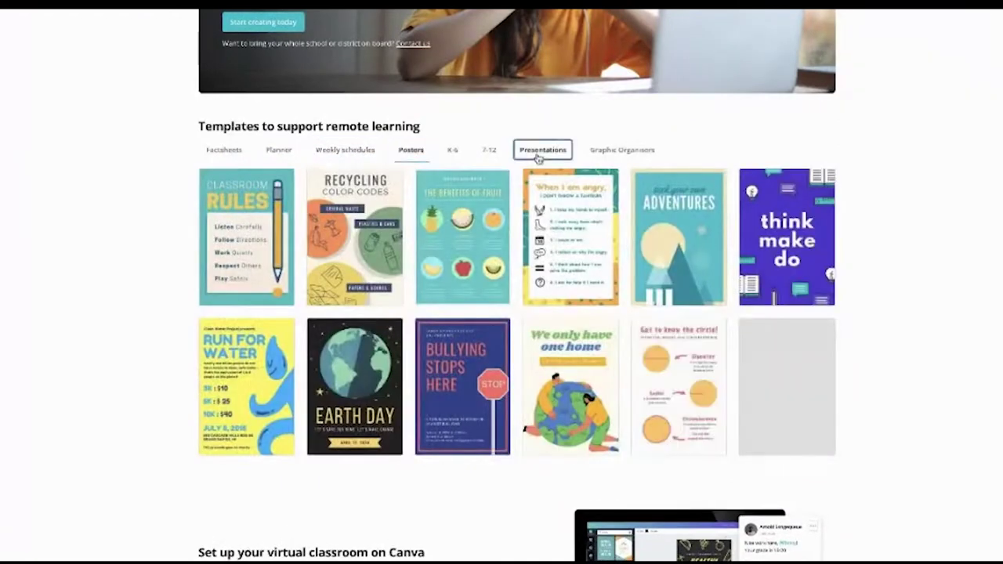
scroll(626, 295, "down", 4)
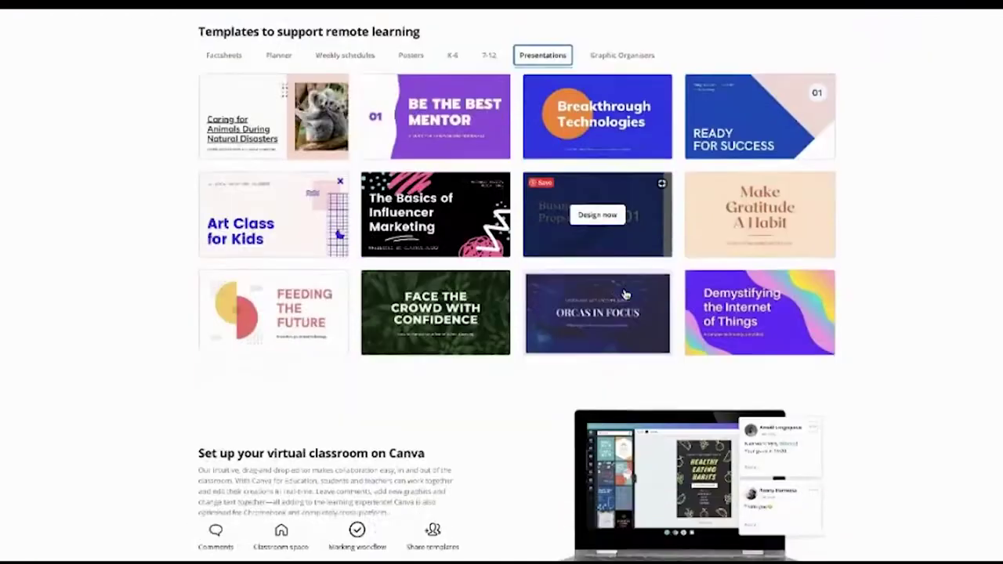
- Examine the rest of the Distance education page: virtual classroom, teaching resources, Teachers blog, other tools and Frequently Asked Questions
scroll(625, 294, "down", 2)
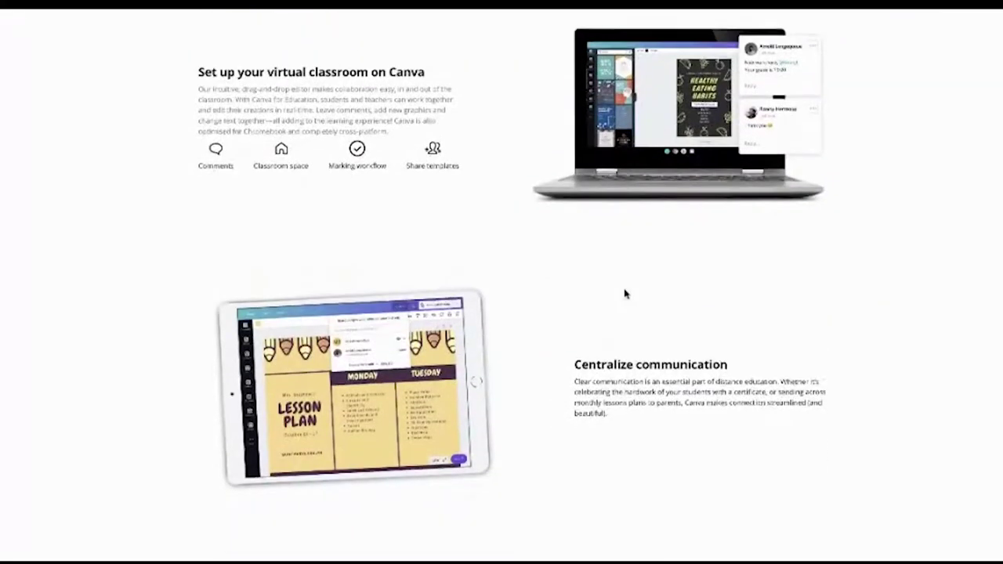
scroll(625, 294, "down", 4)
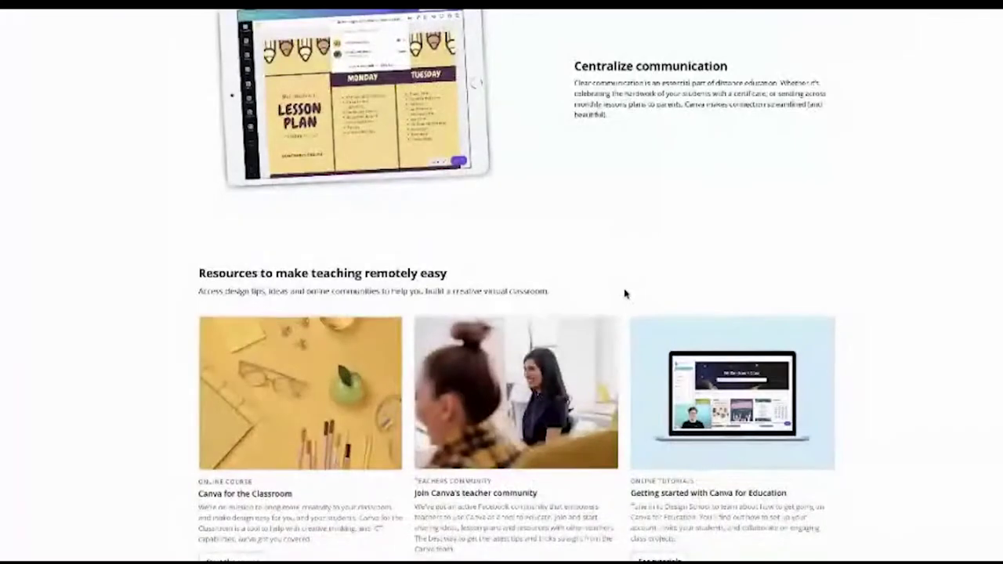
scroll(626, 294, "down", 1)
scroll(625, 294, "down", 1)
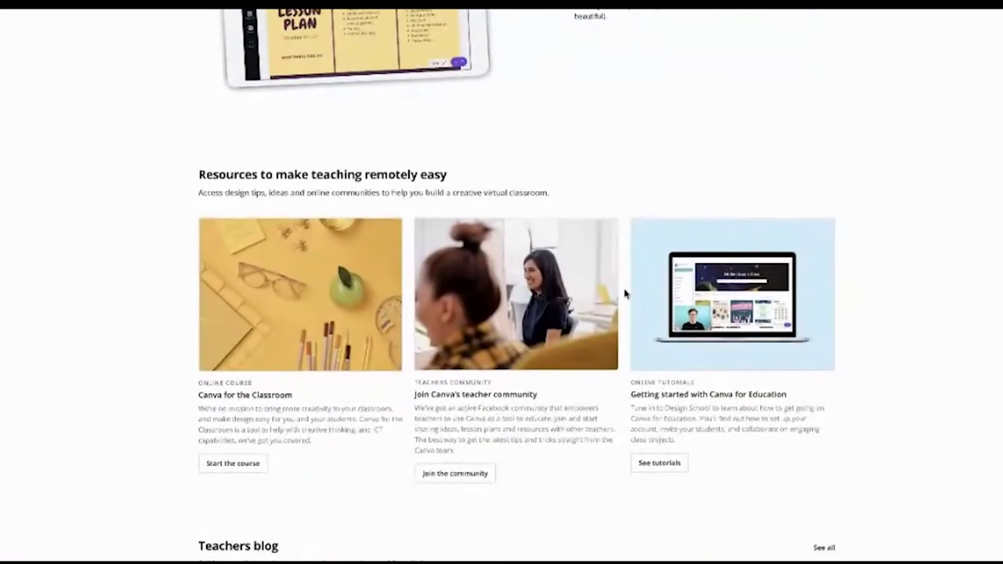
scroll(625, 293, "down", 1)
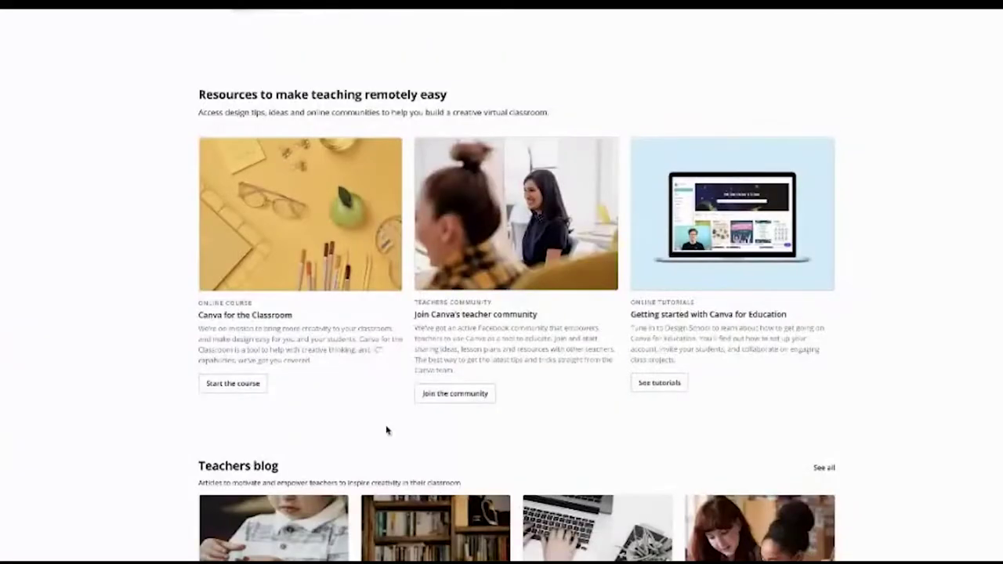
scroll(385, 427, "down", 2)
scroll(384, 427, "down", 2)
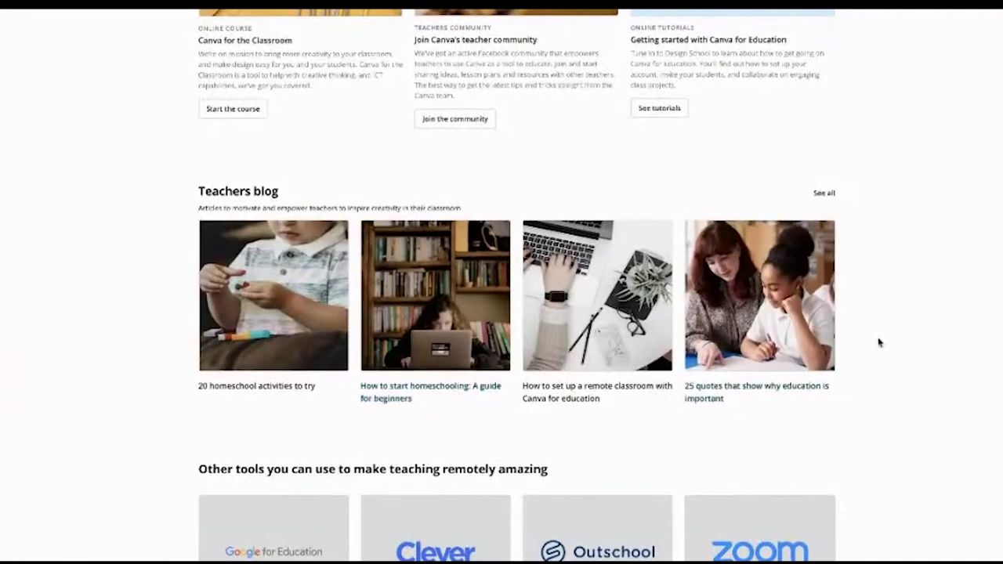
scroll(879, 342, "down", 4)
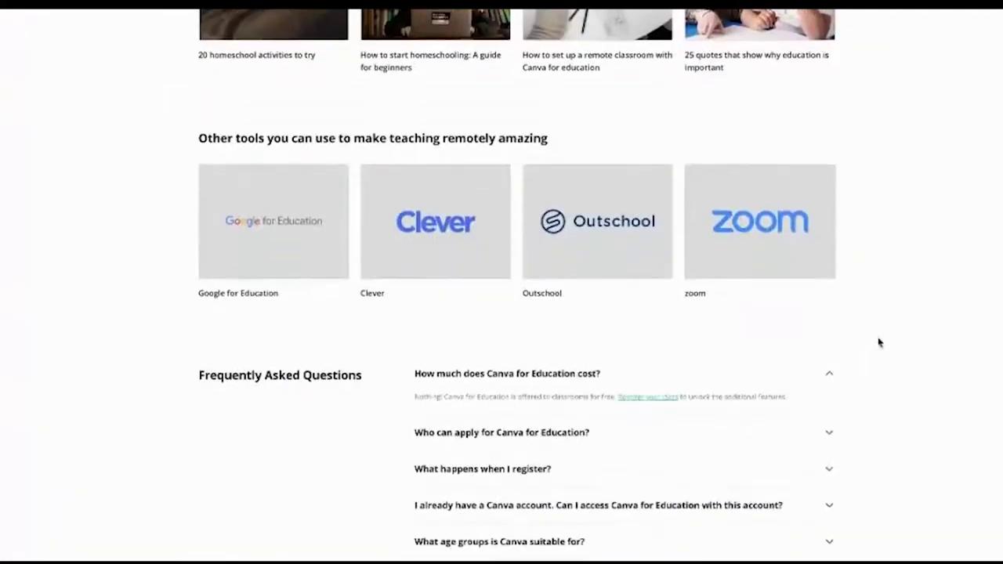
scroll(879, 342, "down", 1)
scroll(880, 342, "down", 1)
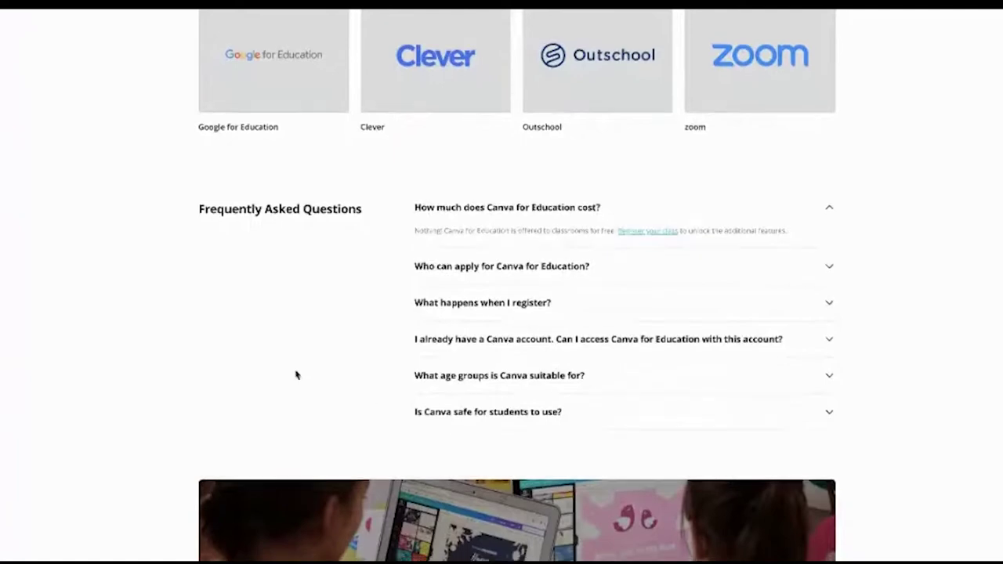
scroll(296, 375, "down", 1)
scroll(296, 374, "up", 1)
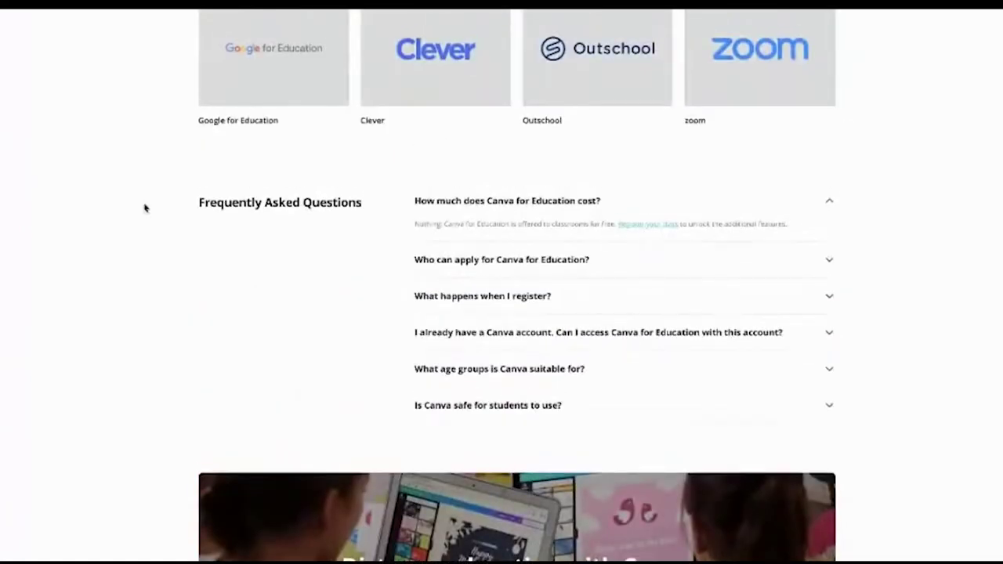
scroll(159, 203, "up", 1)
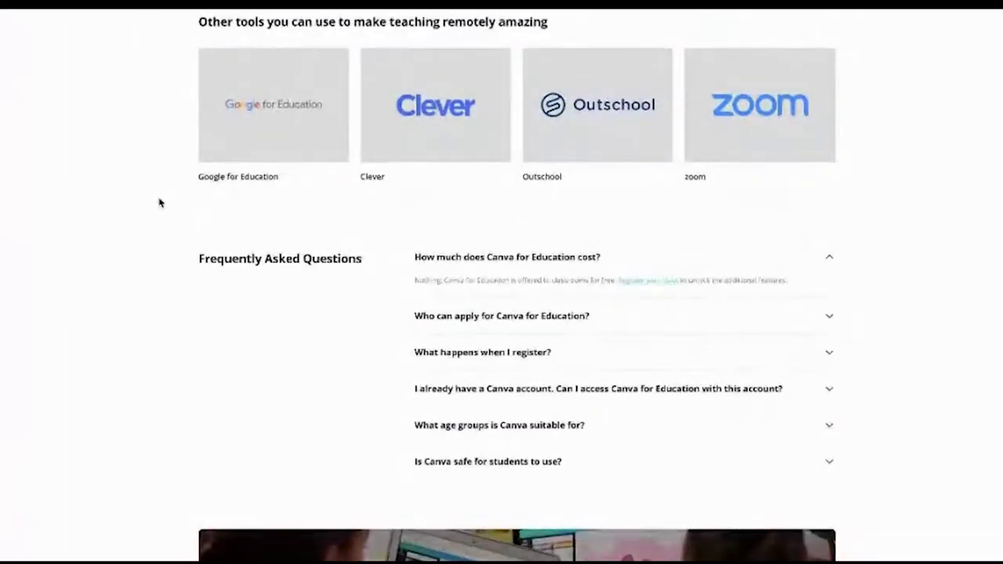
scroll(159, 202, "up", 15)
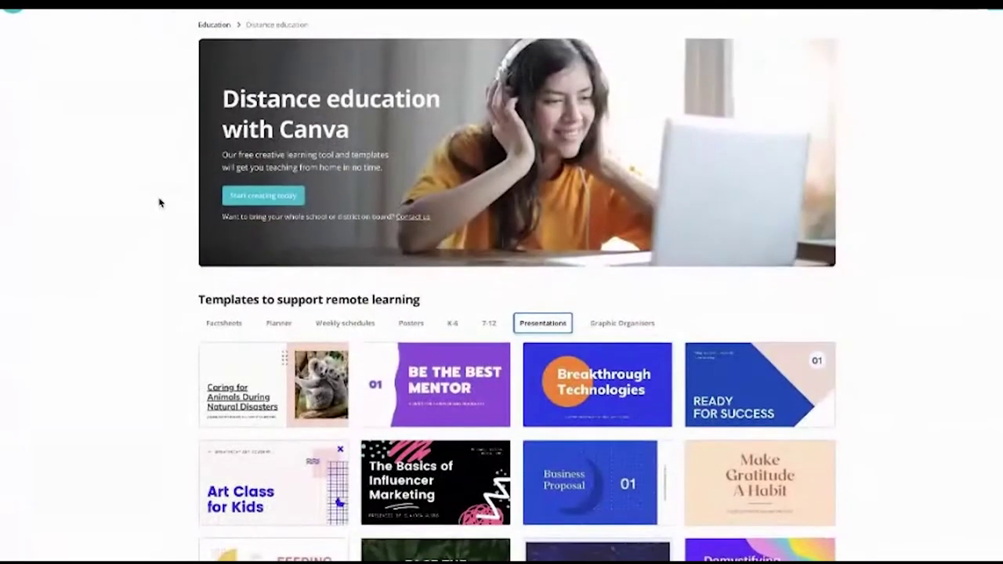
- Leave the slideshow, search Canva's home page for "education presentation" and open the suggested Education Presentation template collection
mouse_move(86, 6)
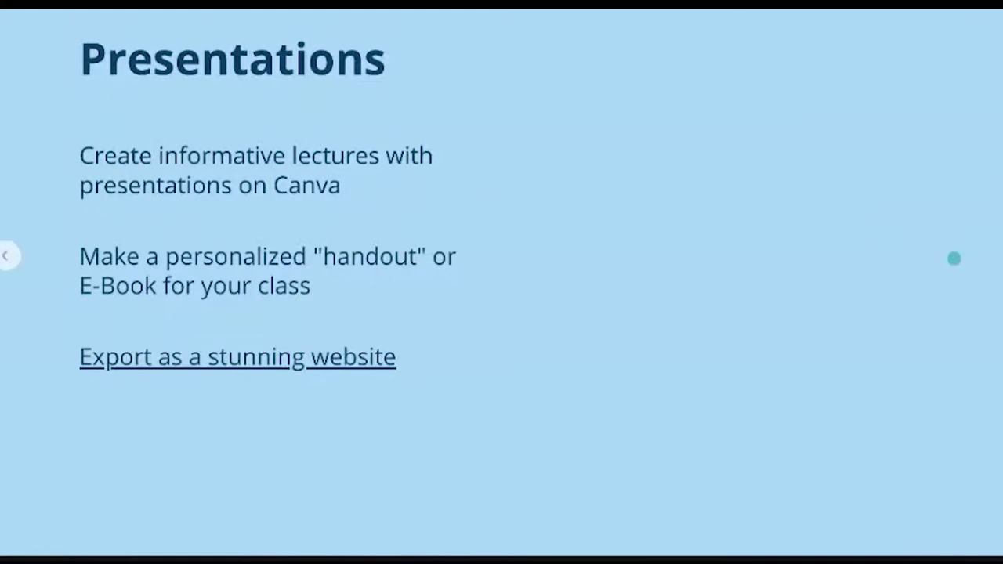
key("Escape")
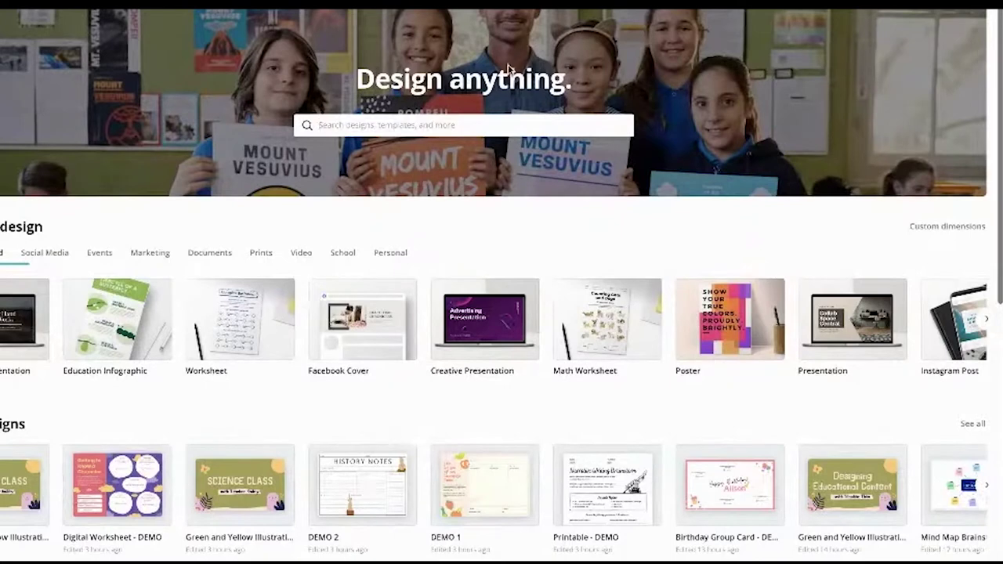
left_click(419, 128)
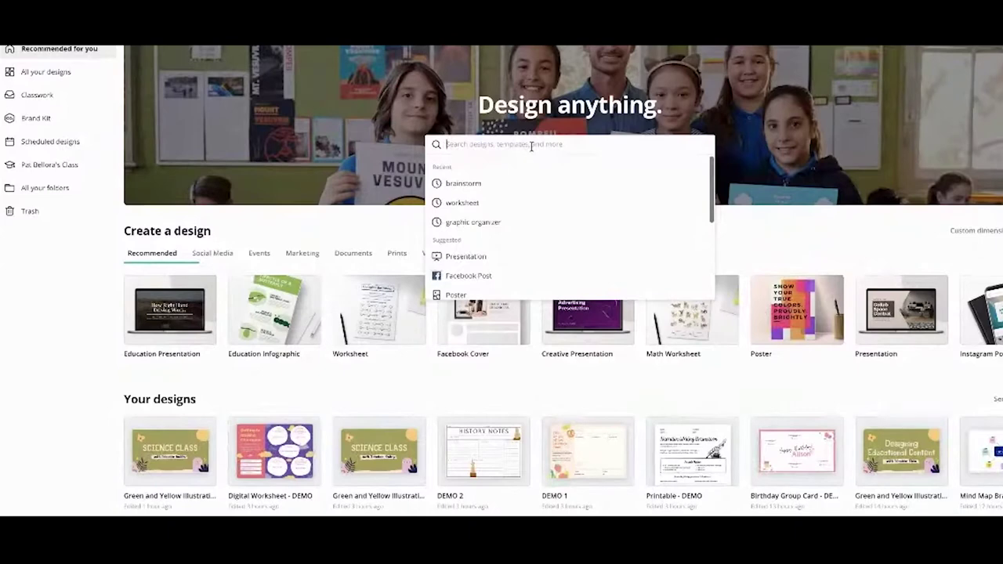
type("ed")
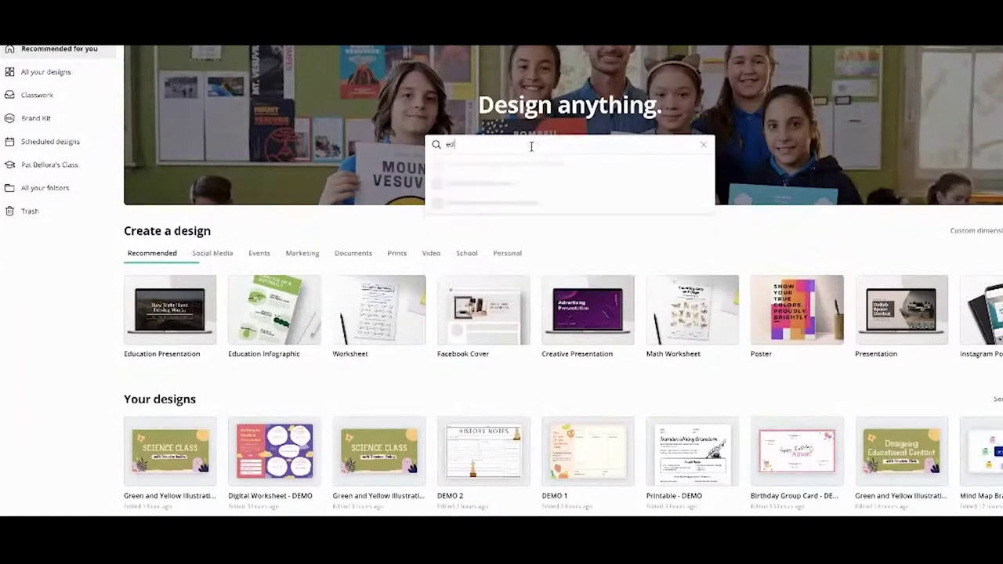
type("ucation")
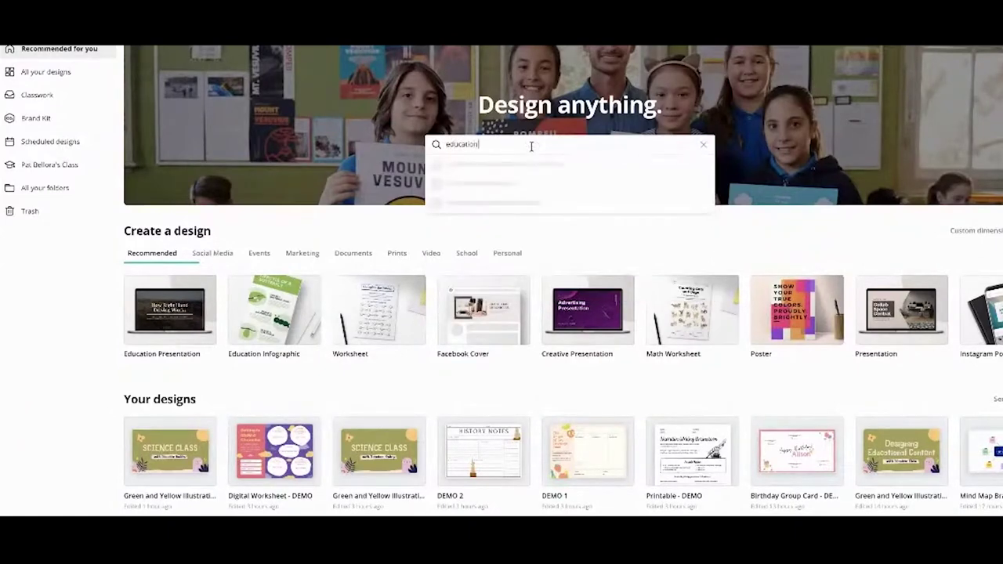
type(" presentation")
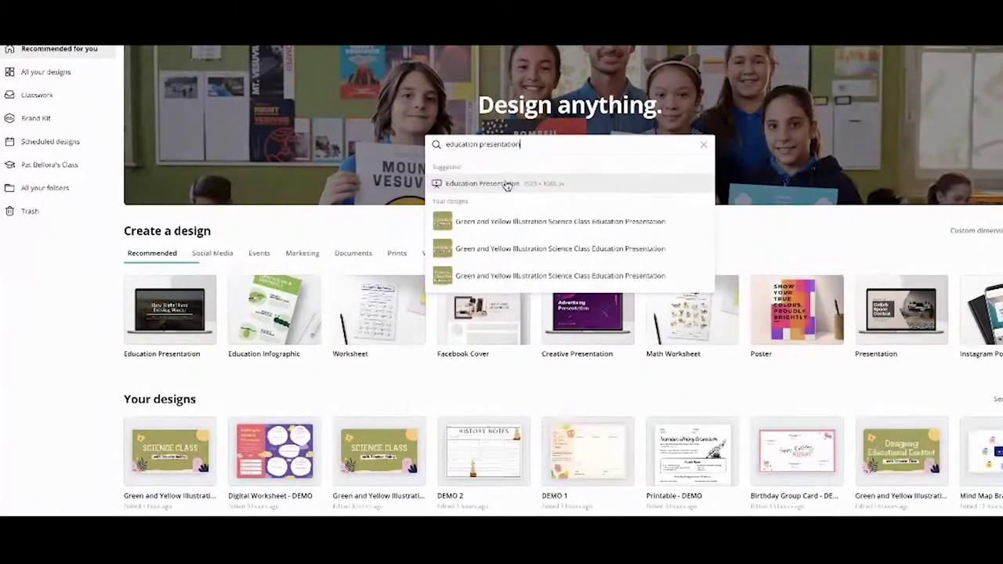
left_click(507, 185)
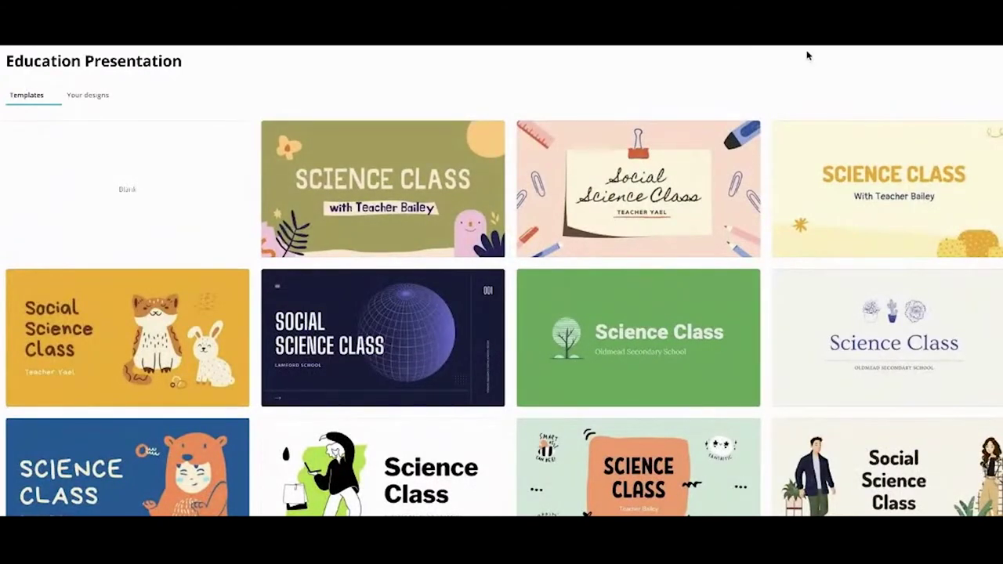
- Examine the range of subjects and styles among the Education Presentation templates
scroll(852, 55, "down", 2)
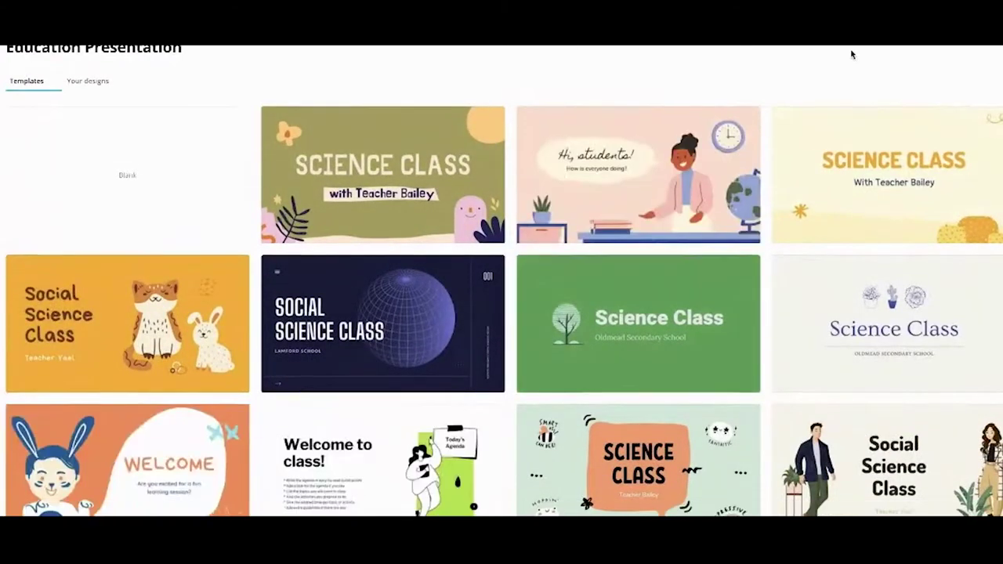
scroll(853, 55, "down", 5)
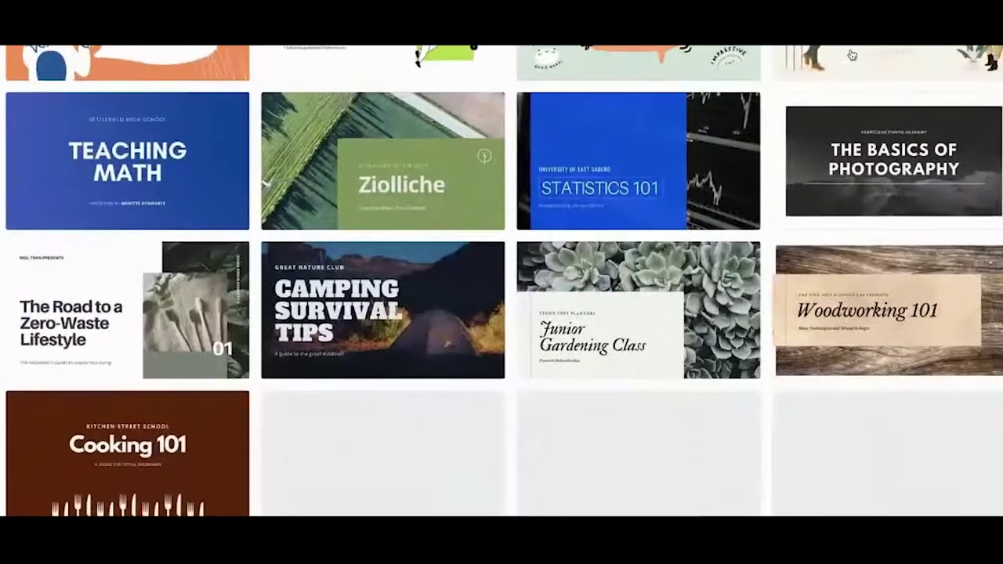
scroll(853, 55, "down", 3)
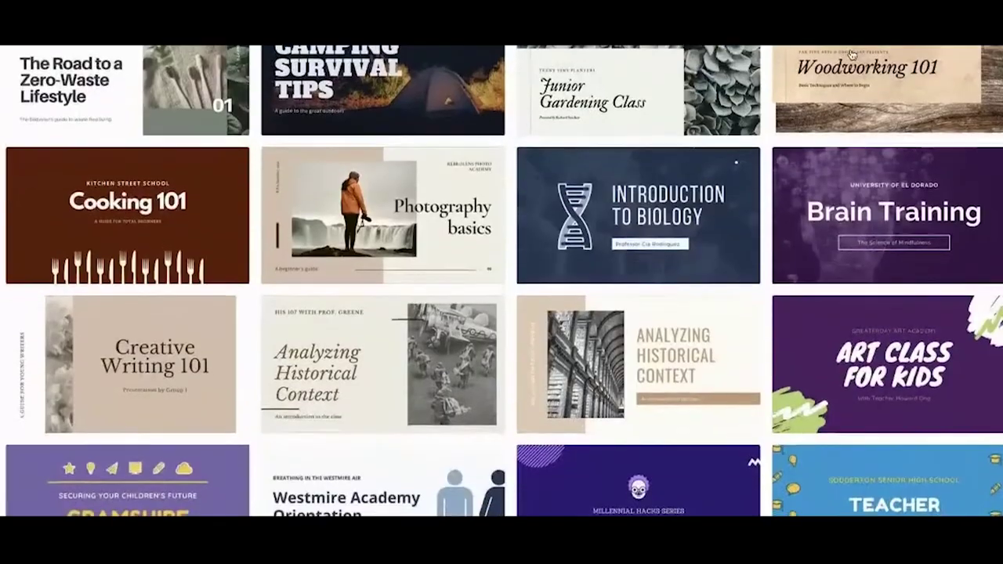
scroll(852, 54, "down", 3)
scroll(851, 54, "up", 6)
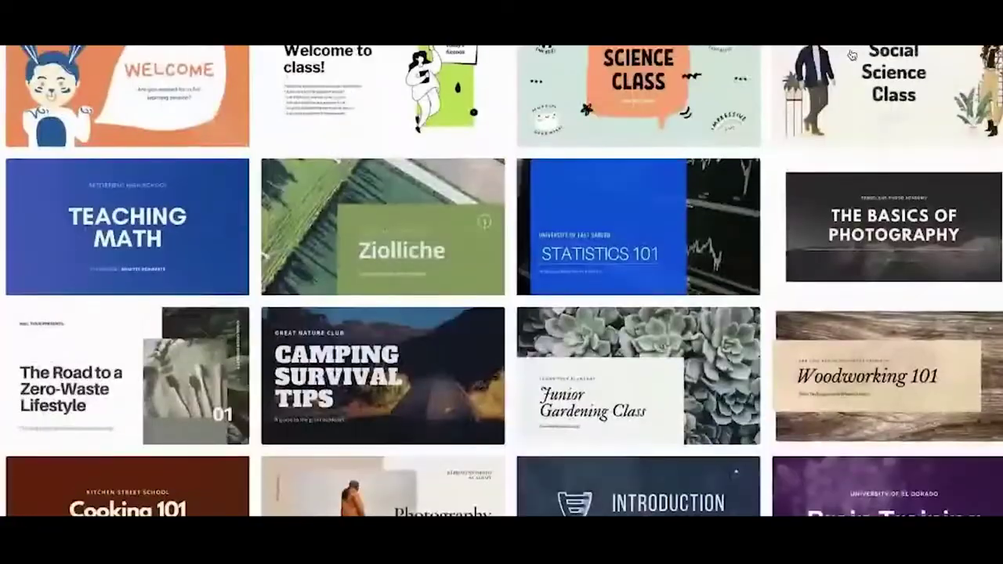
scroll(852, 55, "up", 5)
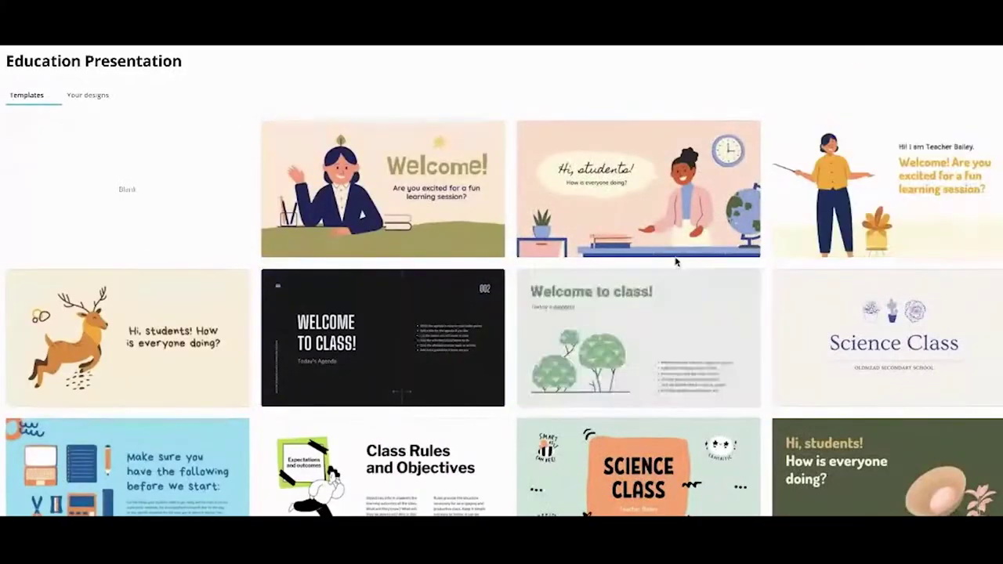
scroll(647, 343, "down", 3)
scroll(647, 345, "down", 2)
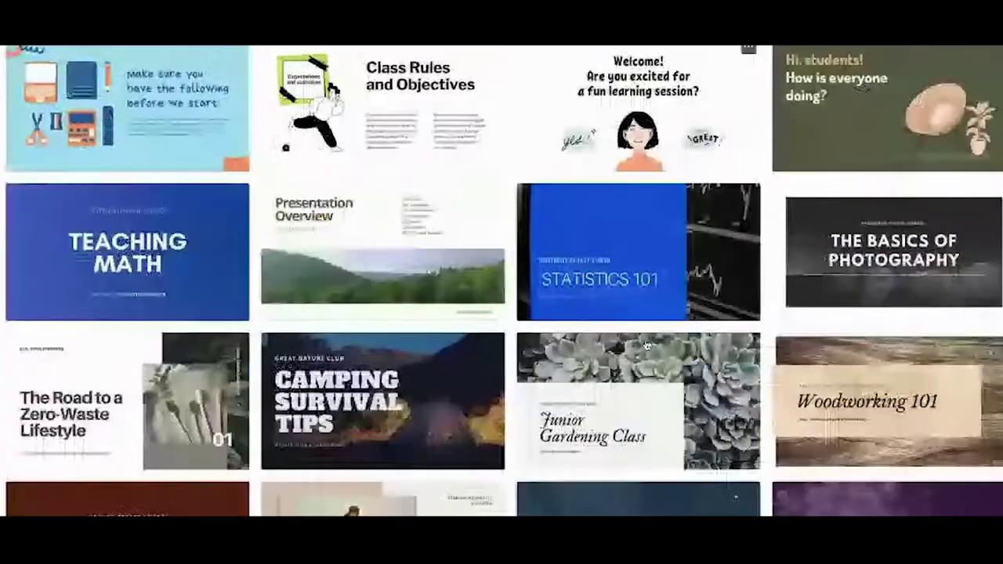
scroll(359, 415, "down", 4)
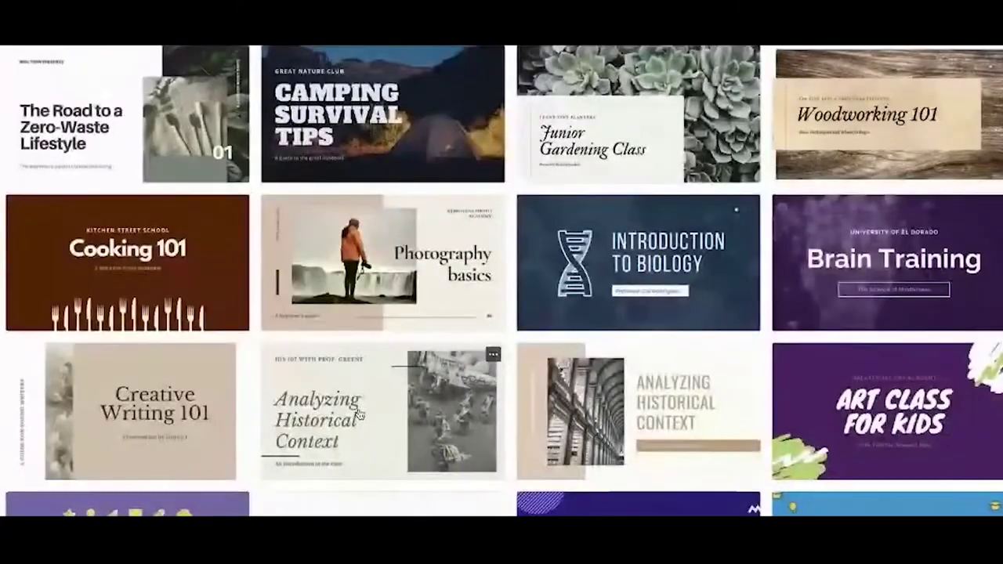
scroll(359, 415, "down", 4)
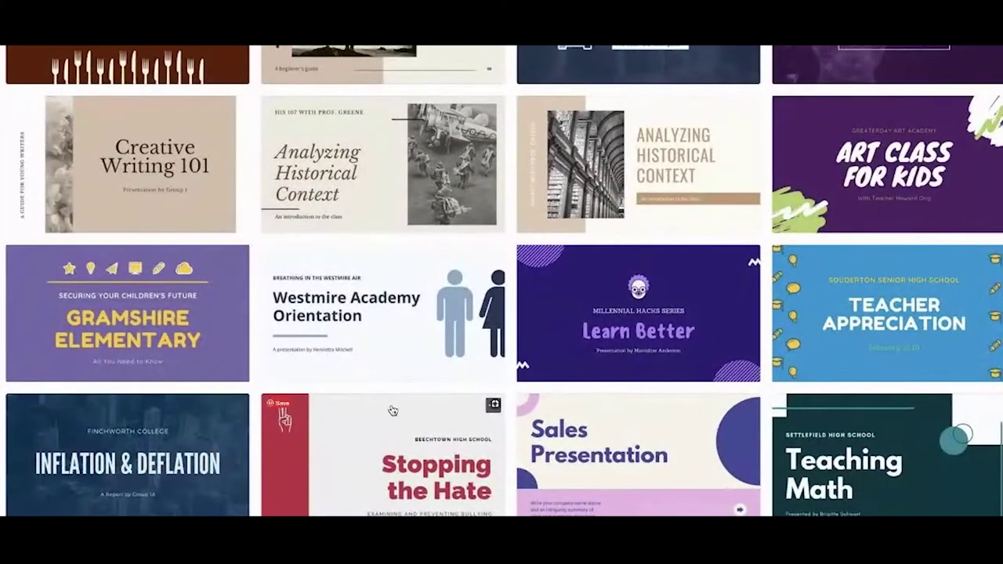
scroll(392, 410, "up", 10)
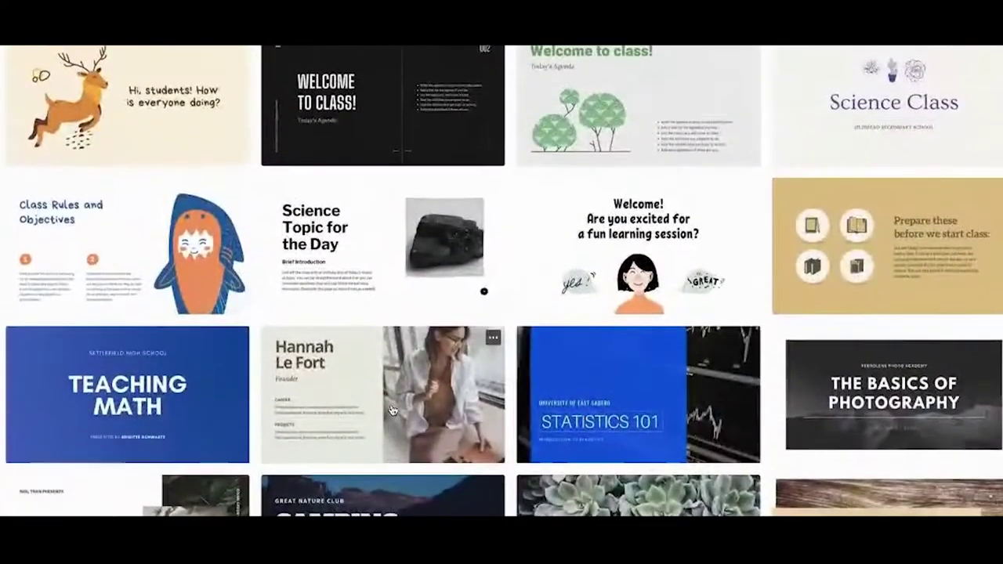
scroll(393, 410, "up", 5)
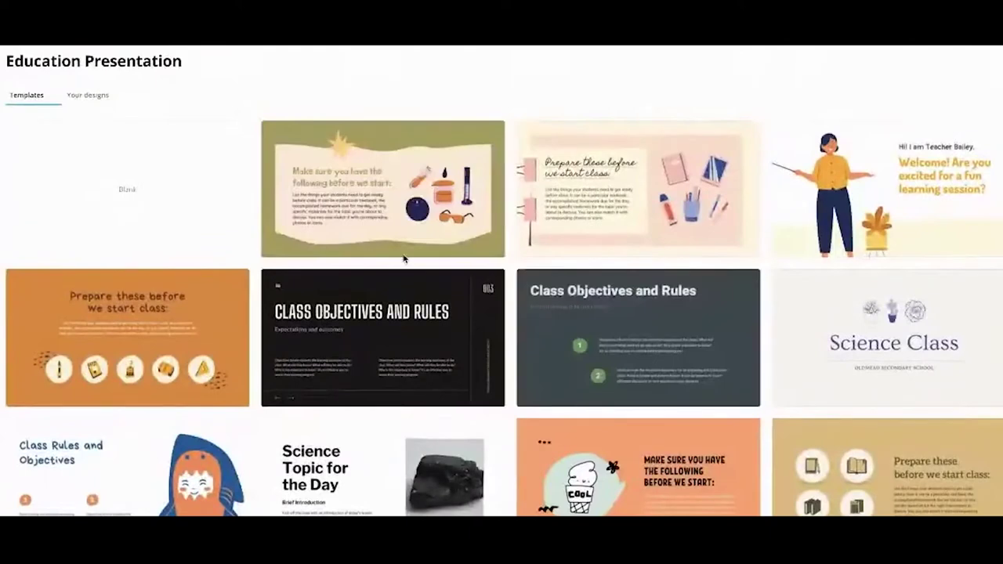
- Open the Green and Yellow Illustration Science Class template and add a second page with its "Welcome!" layout
left_click(449, 188)
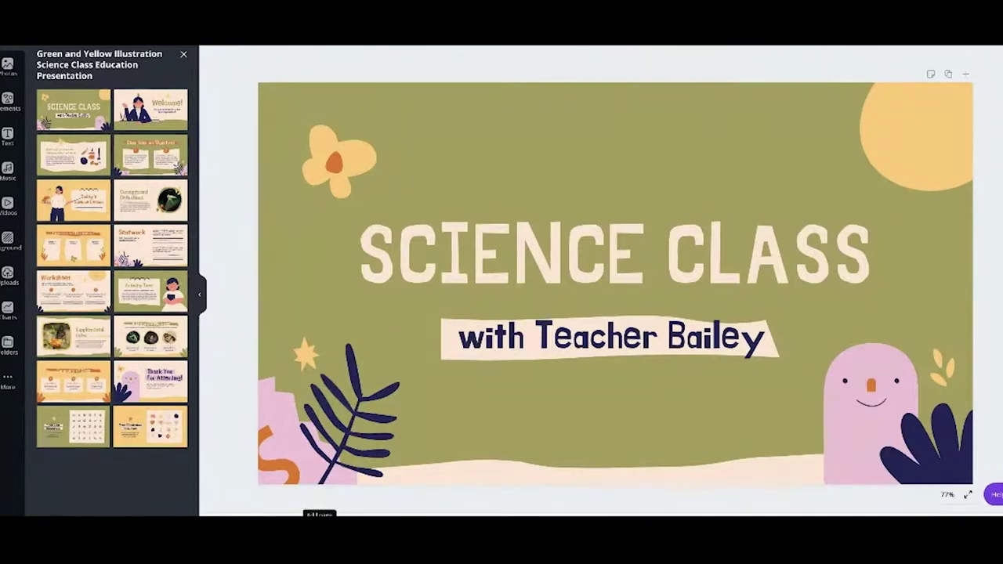
left_click(319, 515)
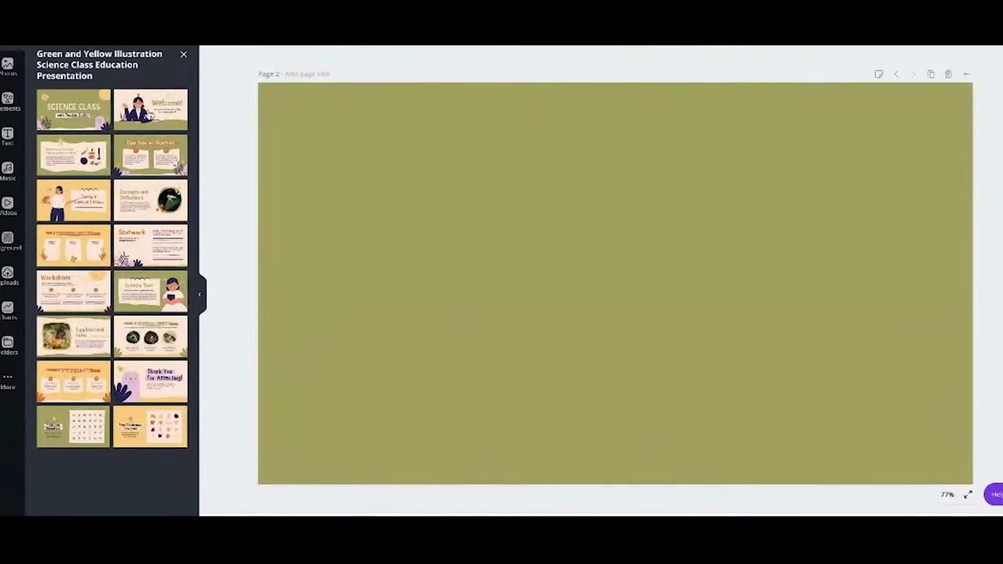
left_click(149, 110)
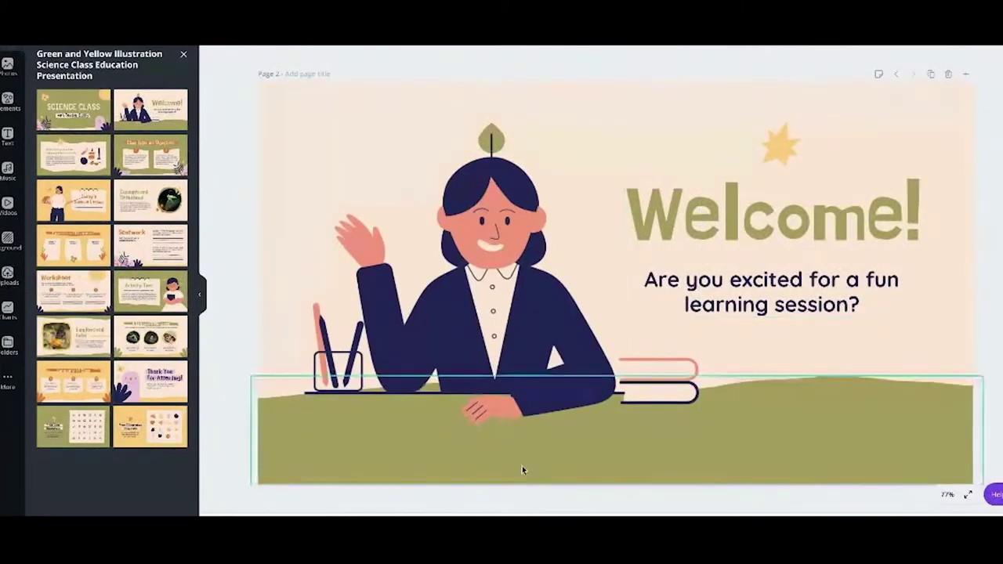
- Add a third page using the template's "Make sure you have the following before we start:" layout
key("Up")
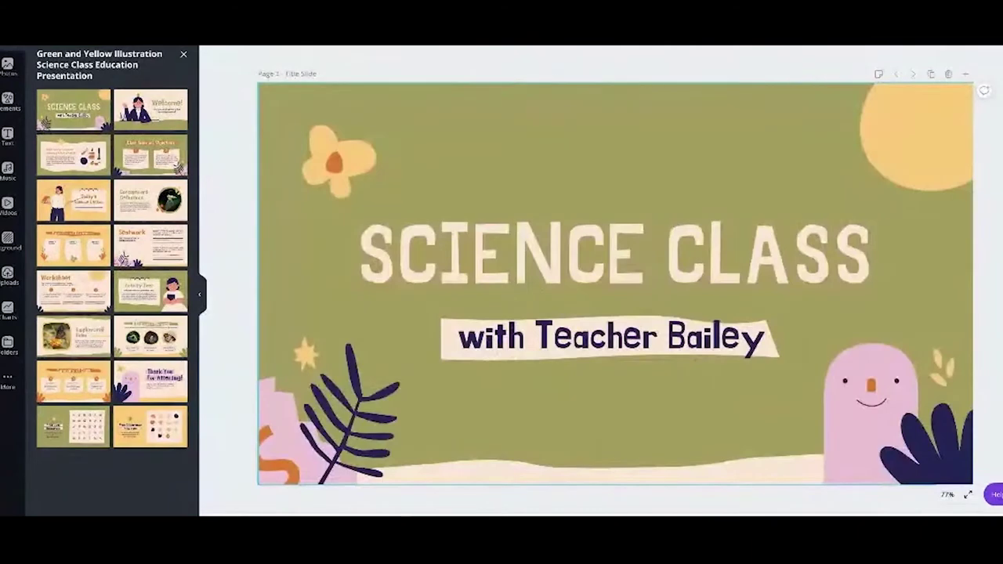
key("Down")
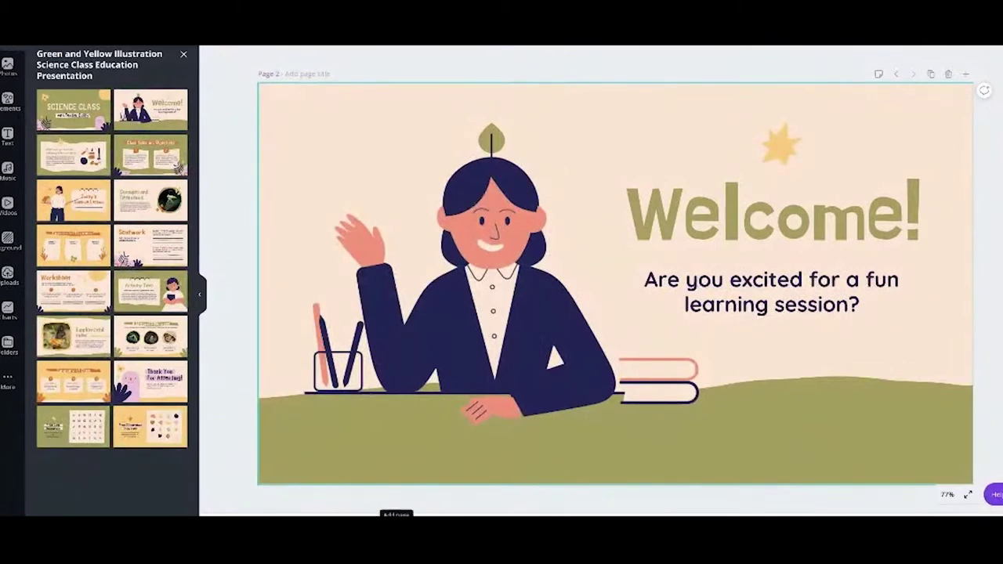
key("ctrl+a")
key("Delete")
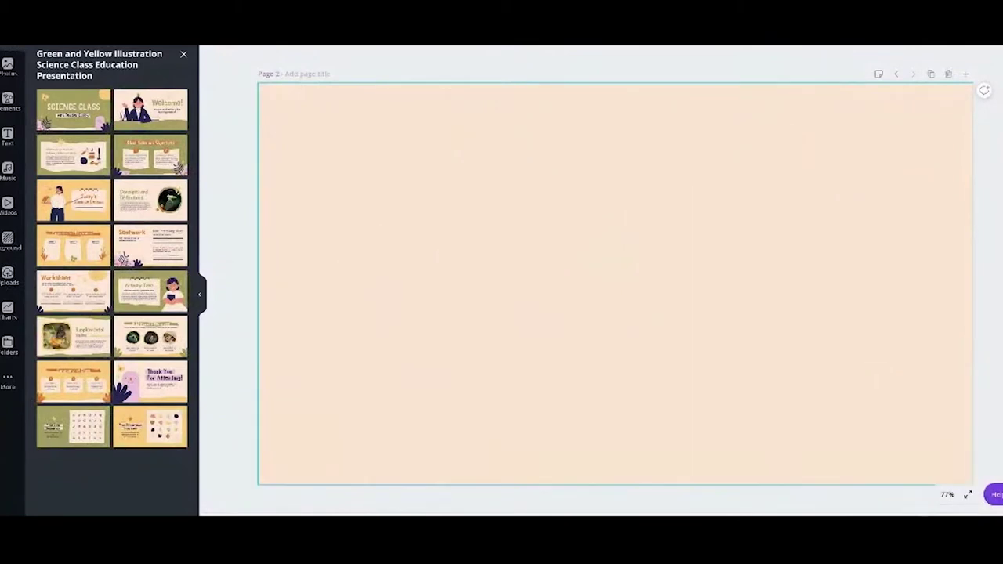
left_click(56, 155)
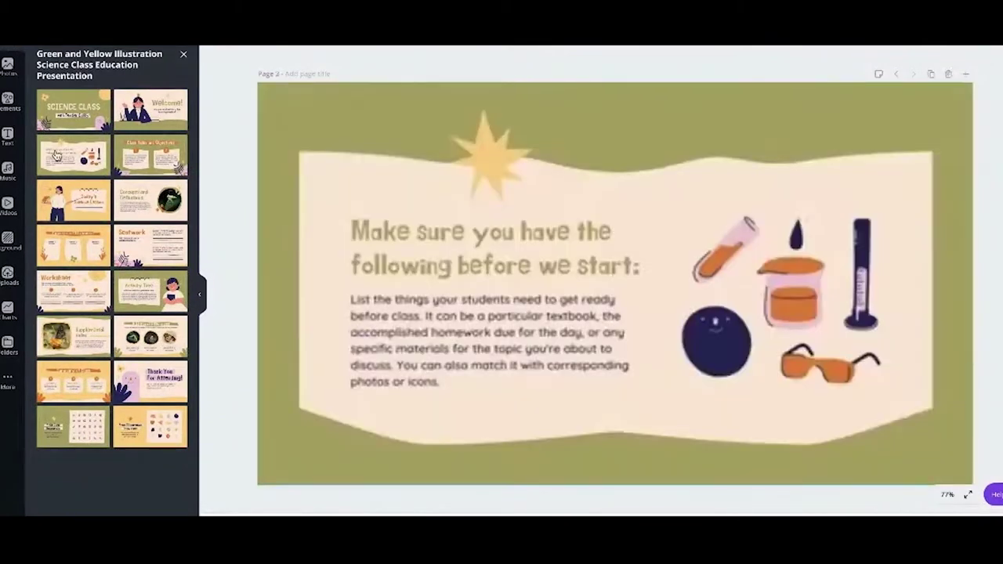
- Add a fourth page using the template's green layout with two note cards
key("ctrl+a")
key("Delete")
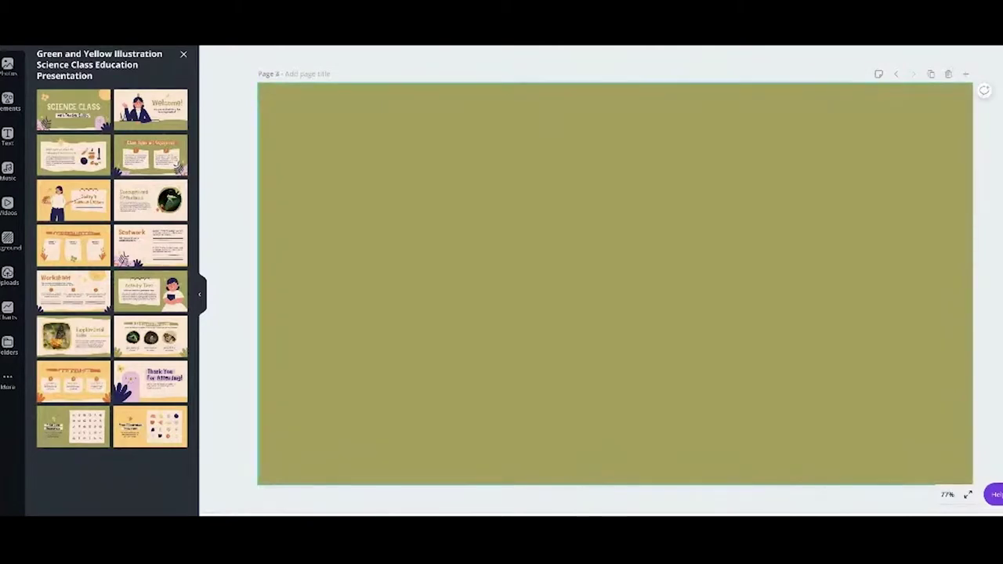
left_click(150, 157)
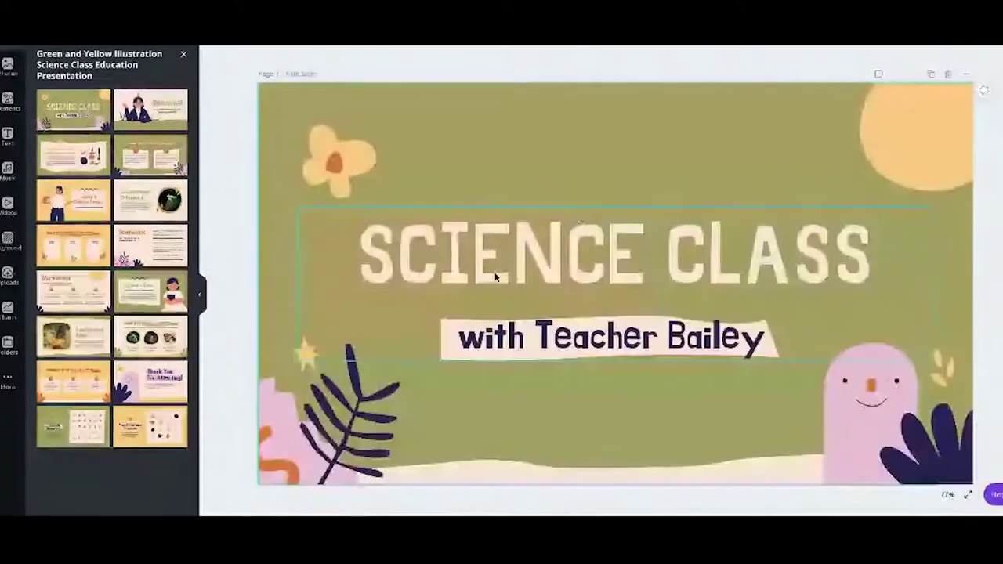
- Replace the title slide's "SCIENCE CLASS" heading with "Designing Educational Content" and open the teacher line below it for editing
left_click(497, 274)
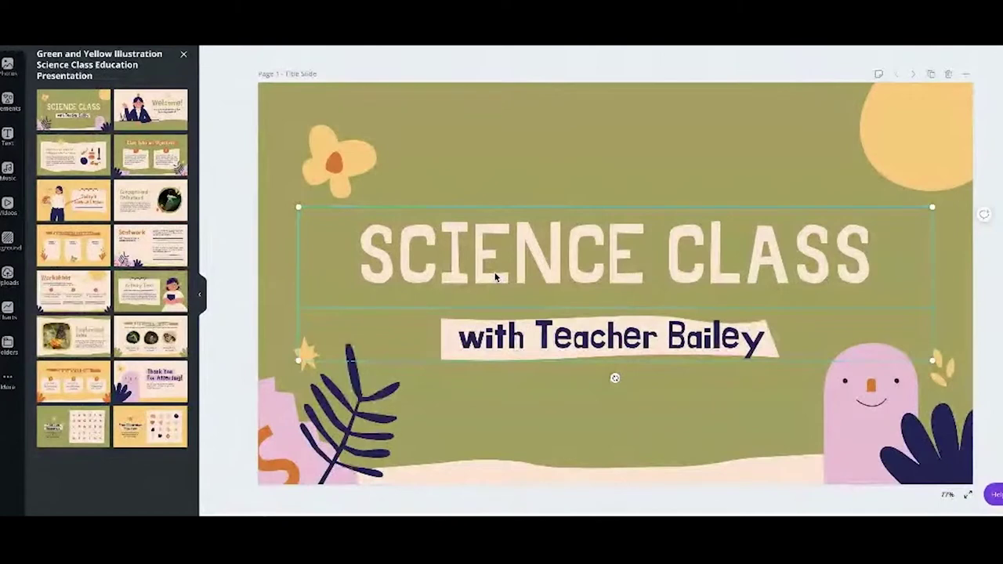
double_click(495, 276)
type("Desig")
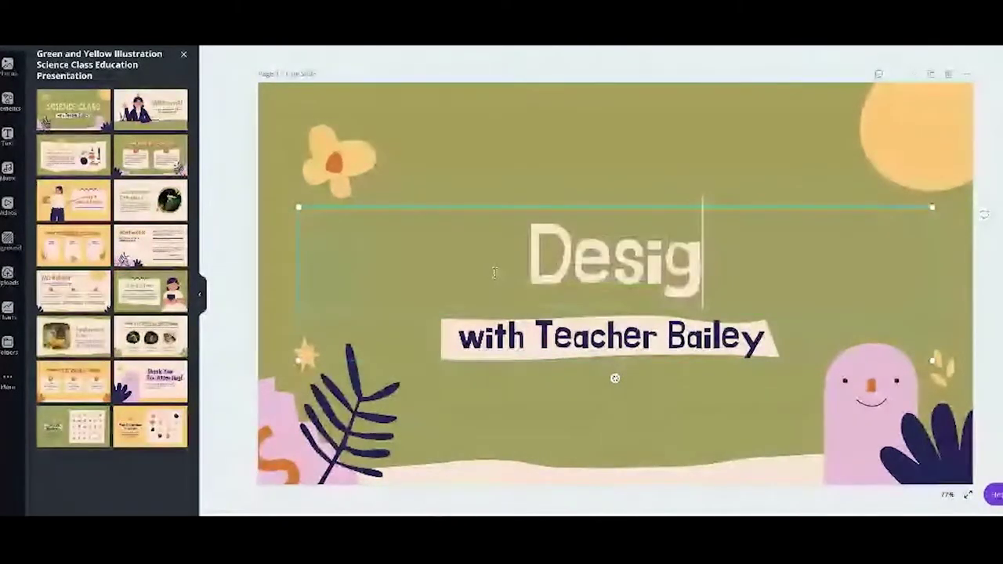
type("ning Educational Co")
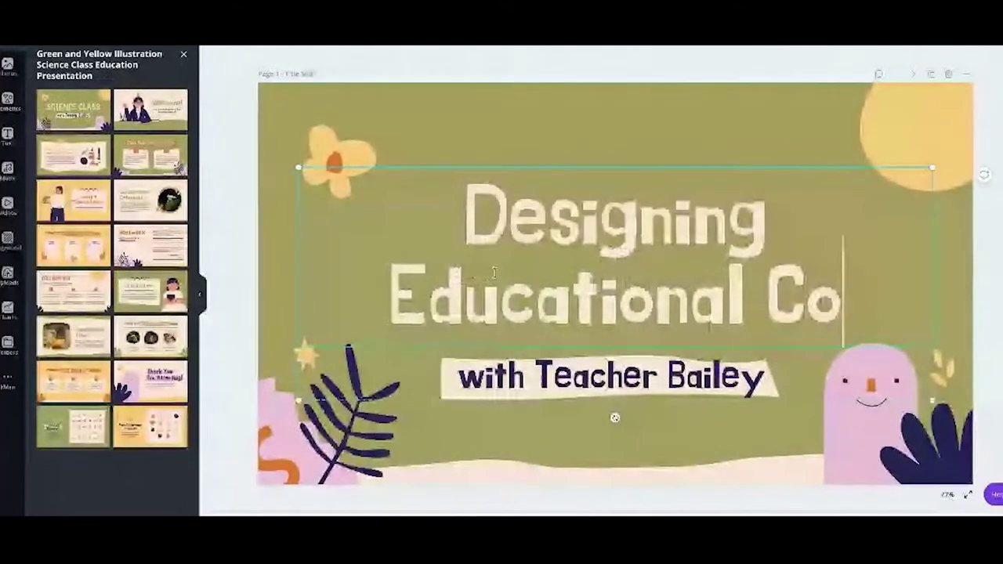
type("ntent")
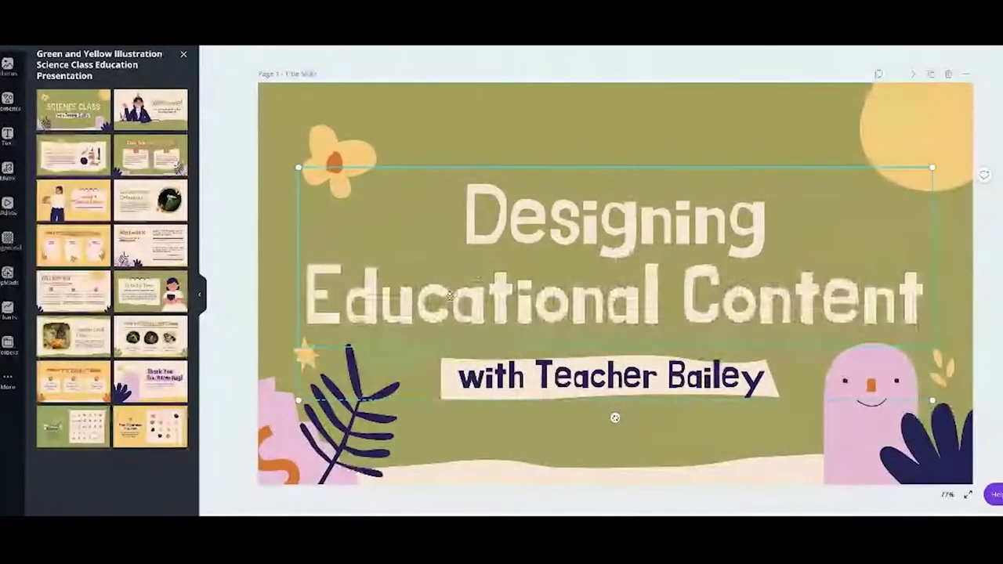
left_click(615, 135)
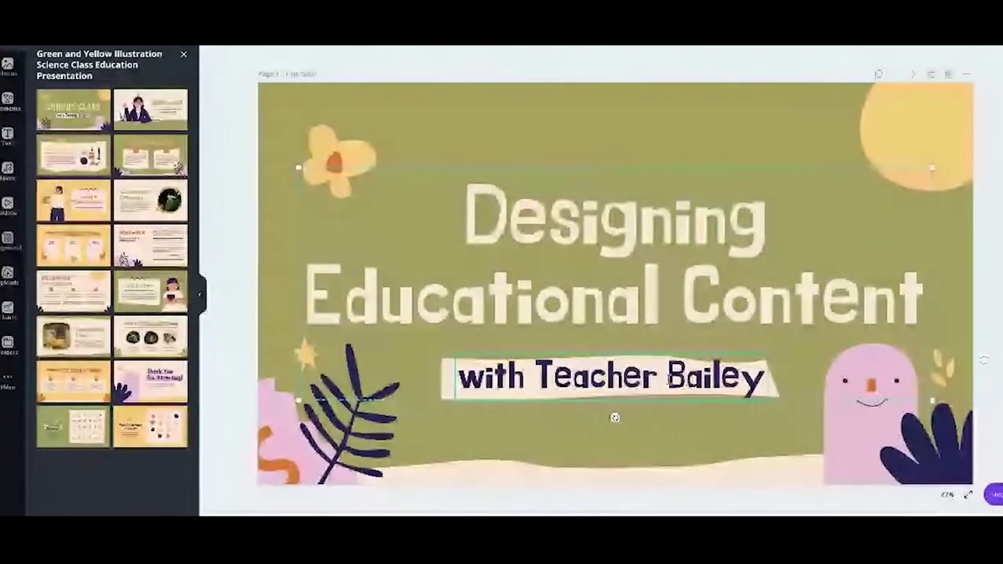
double_click(731, 381)
left_click_drag(731, 380, 762, 379)
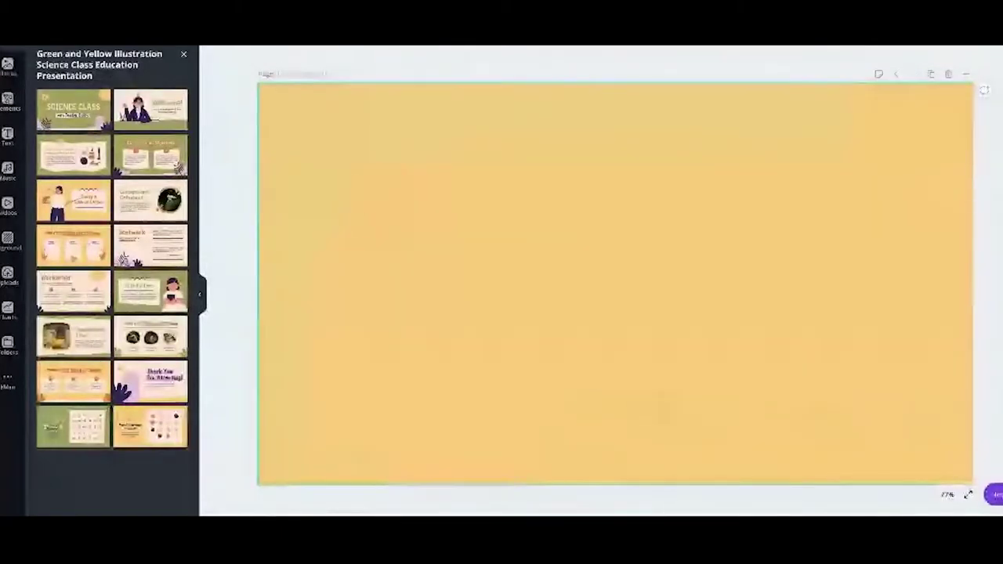
- Apply the "Thank You For Attending!" layout to page 6 and replace its body text with "Hope you learned something new today :)"
left_click(151, 380)
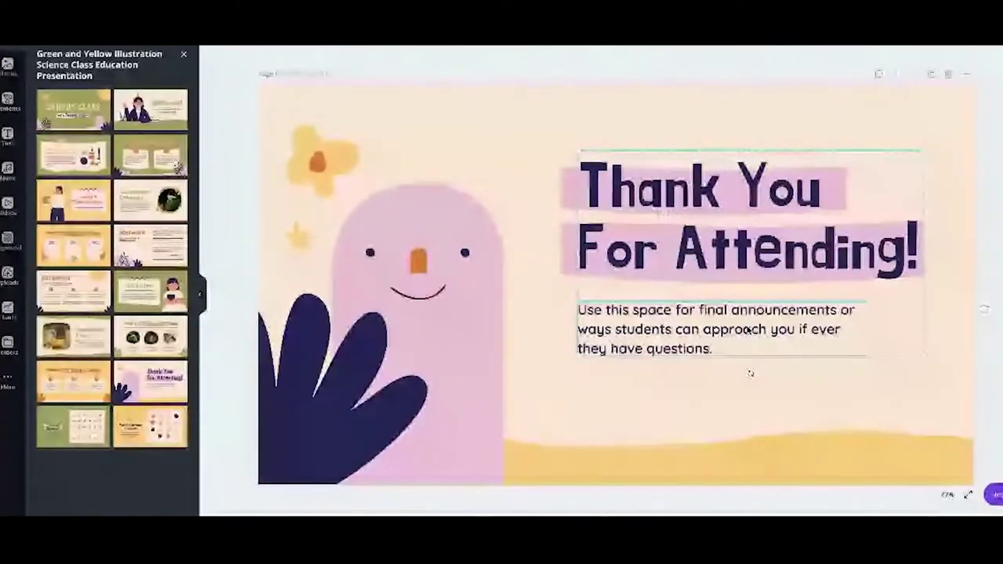
double_click(709, 318)
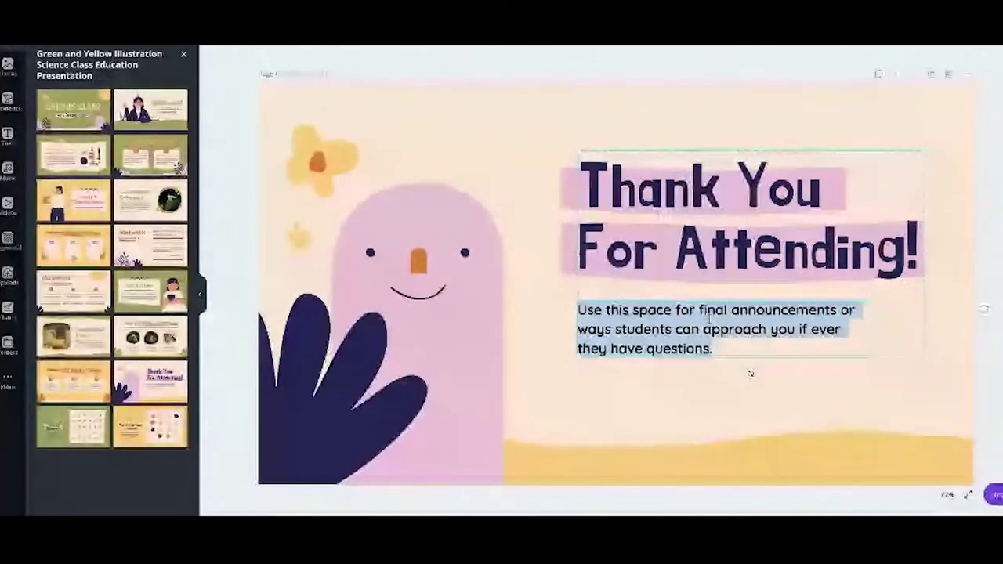
type("Hope you")
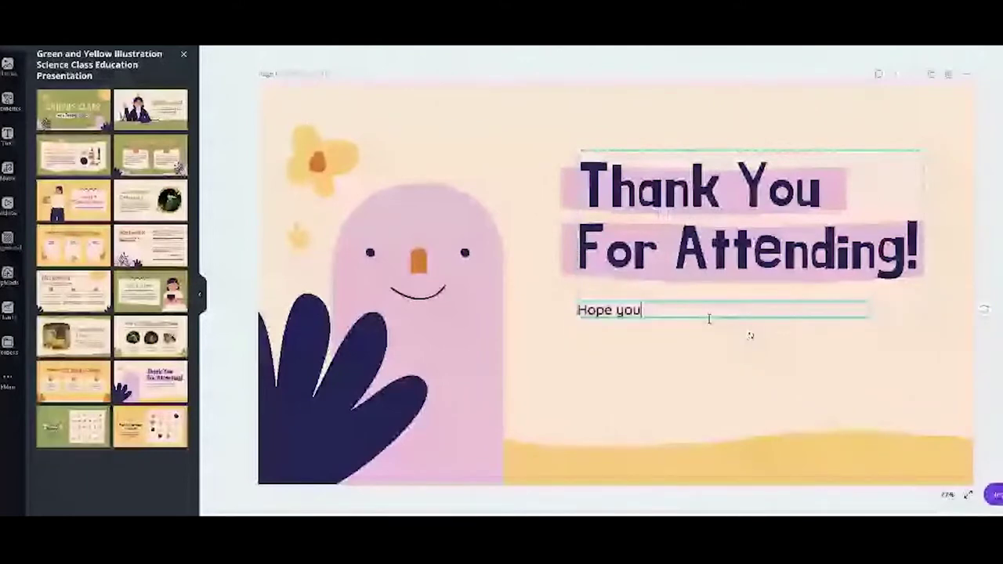
type(" learned something new today :)")
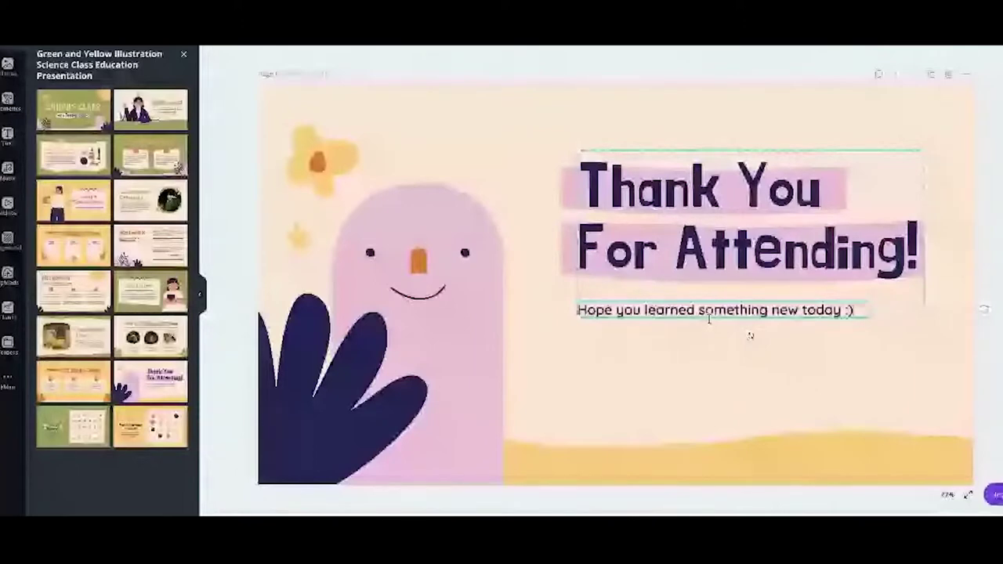
left_click(982, 126)
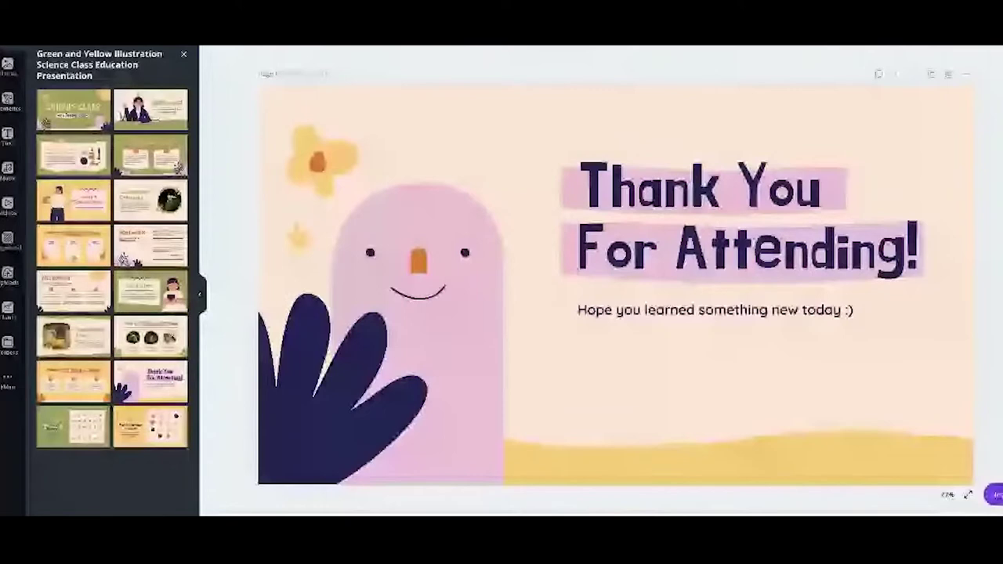
- Open the presentation's sharing options and copy the link that allows editing
left_click(901, 47)
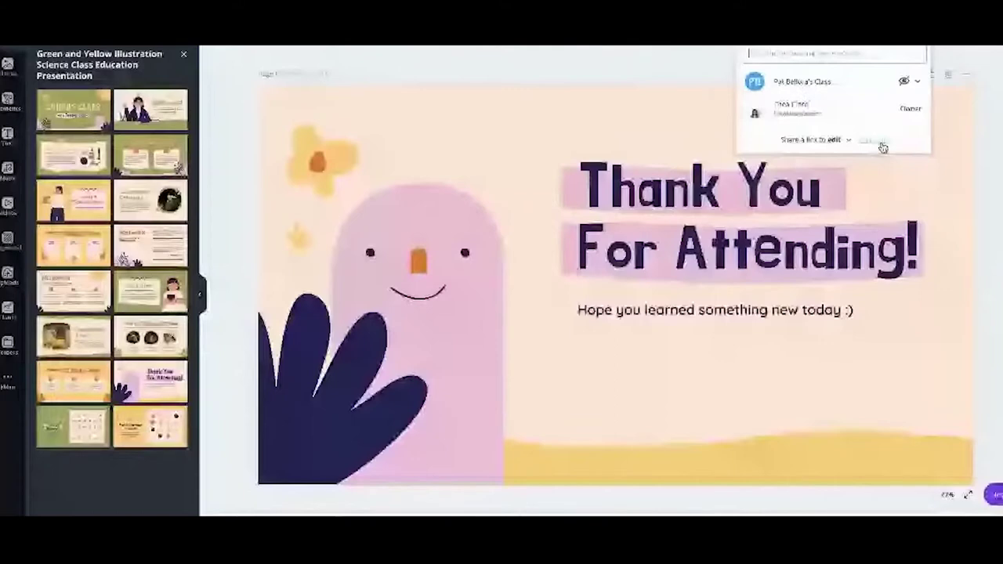
left_click(883, 147)
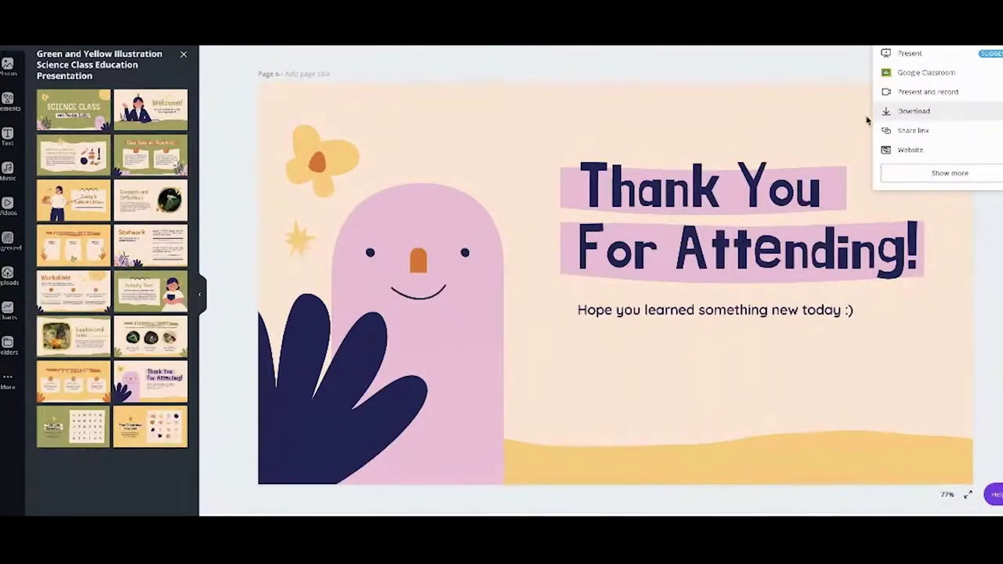
- Open the presentation's download settings and select all pages (1-6) for the download
left_click(811, 69)
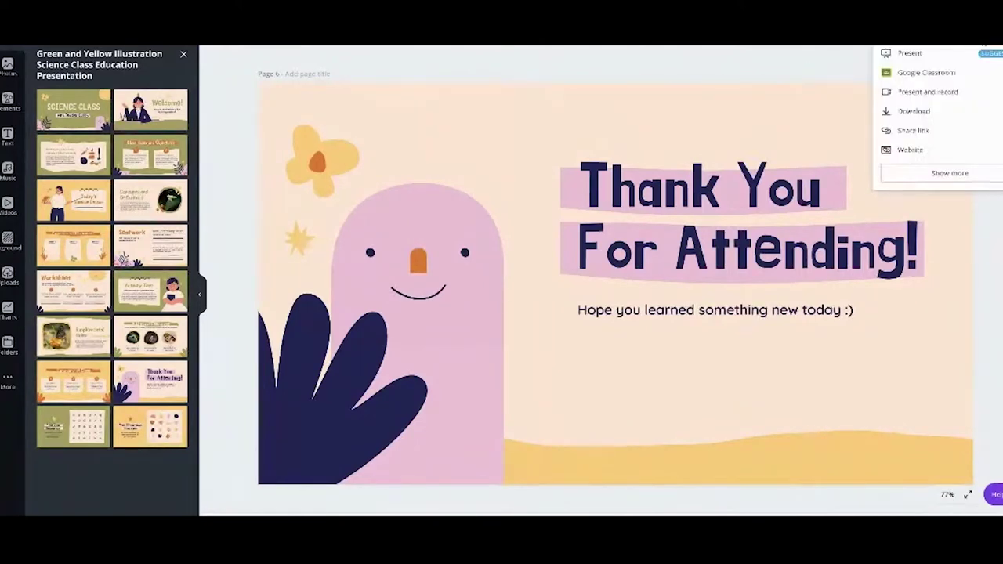
left_click(946, 117)
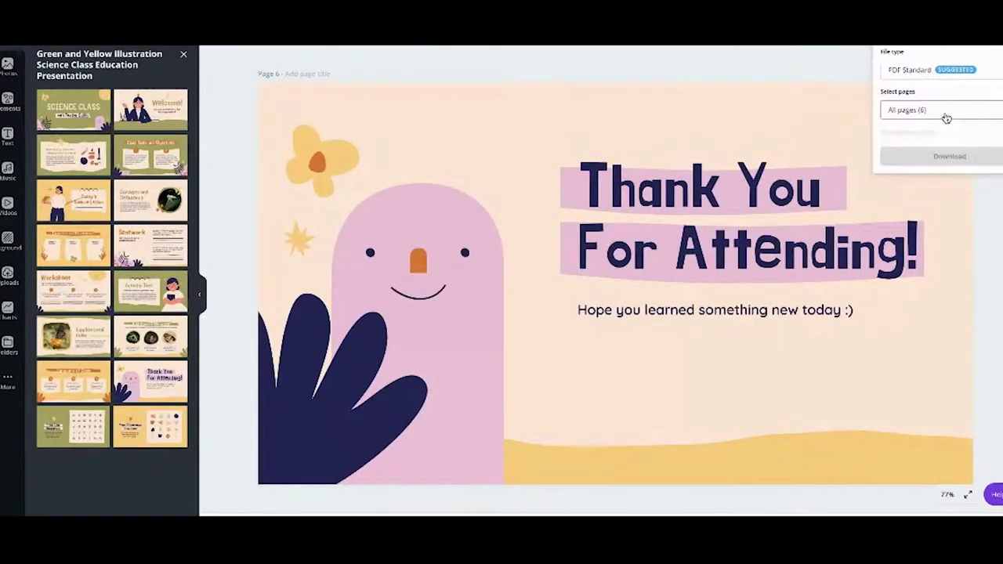
left_click(948, 112)
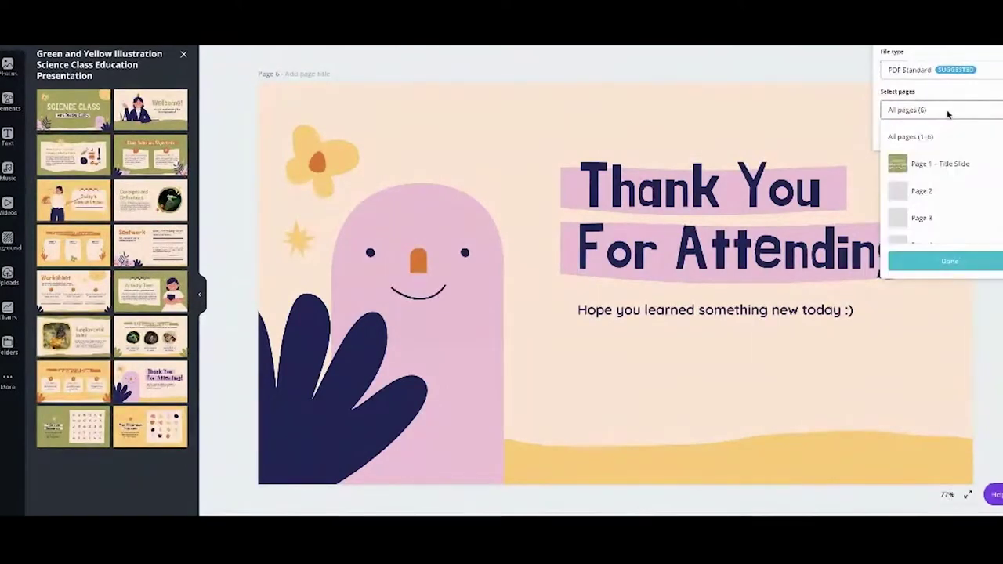
scroll(946, 210, "down", 3)
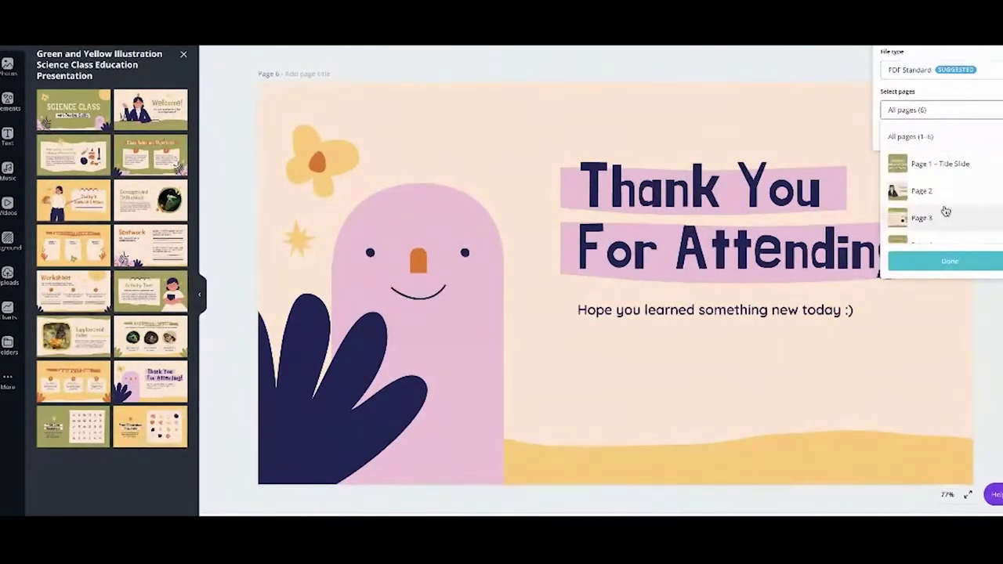
scroll(946, 210, "up", 3)
scroll(945, 210, "down", 3)
scroll(945, 210, "up", 3)
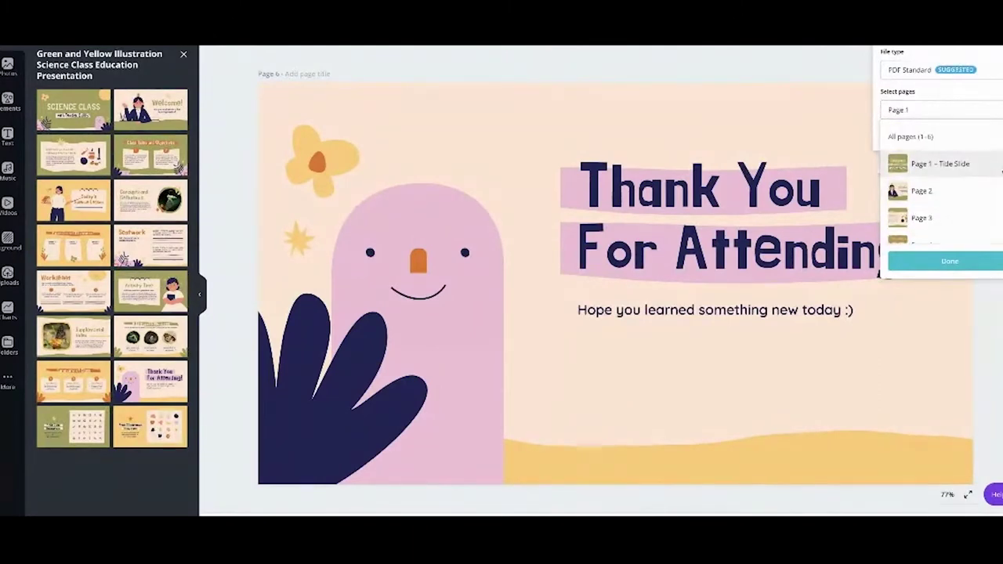
left_click(937, 164)
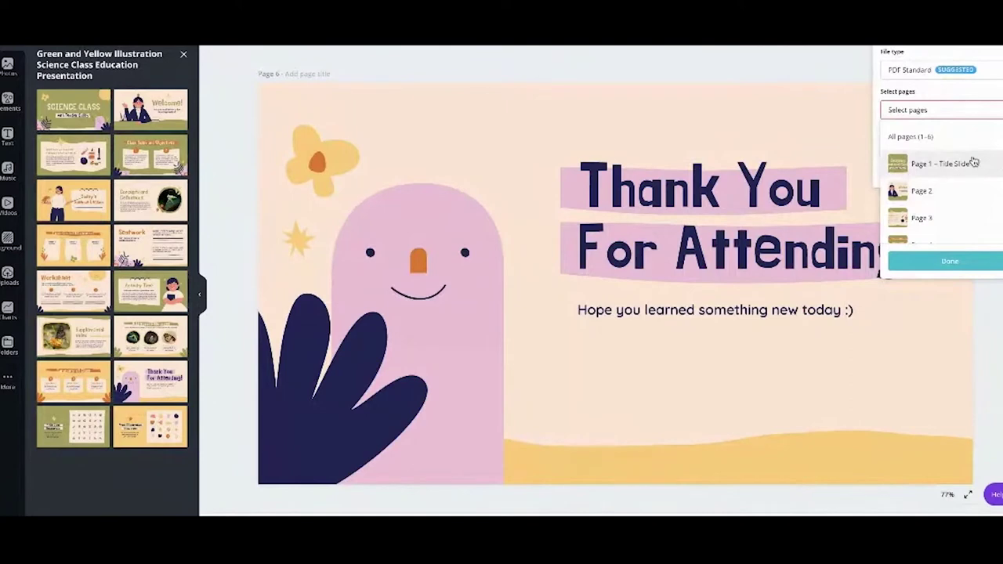
left_click(997, 137)
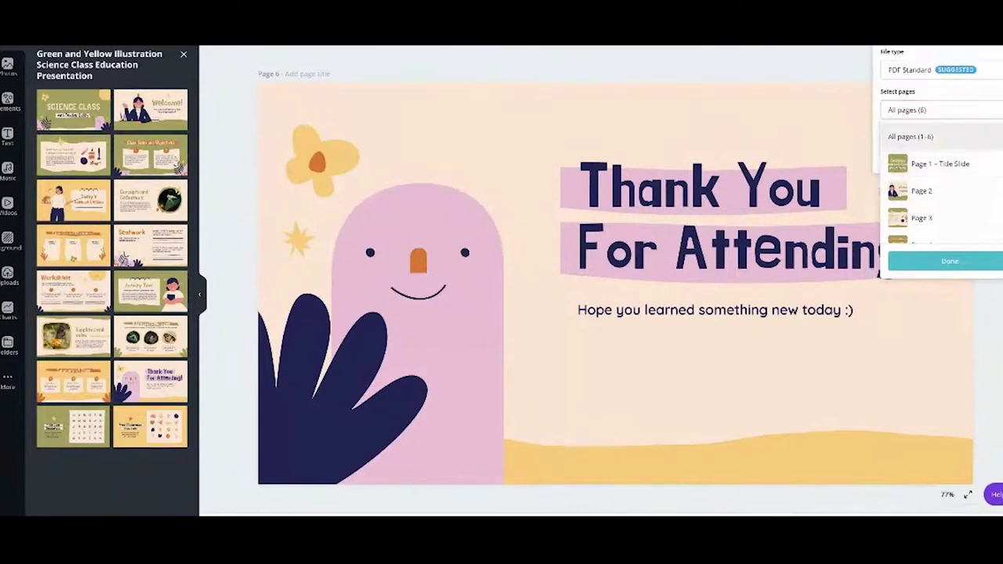
scroll(953, 210, "down", 3)
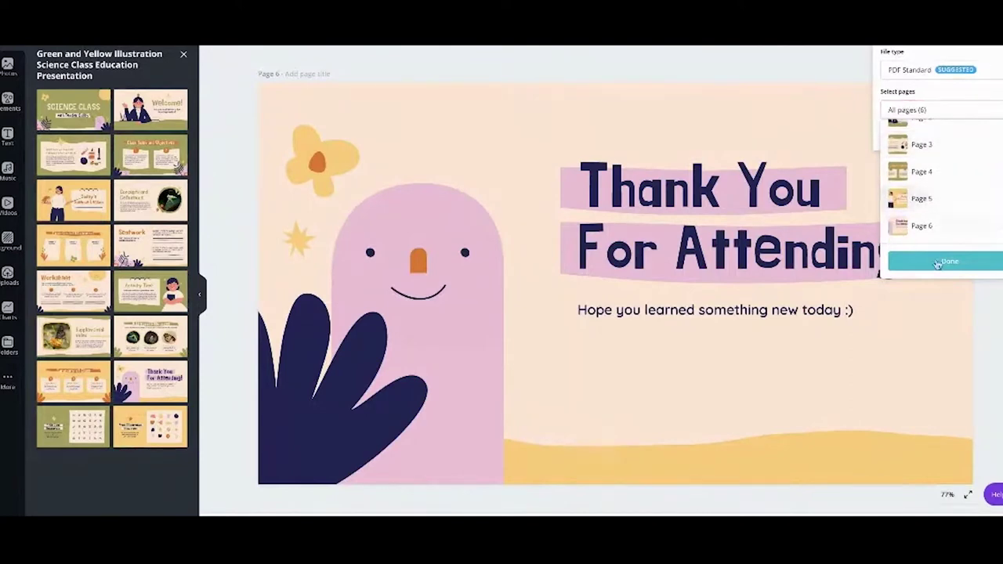
left_click(934, 265)
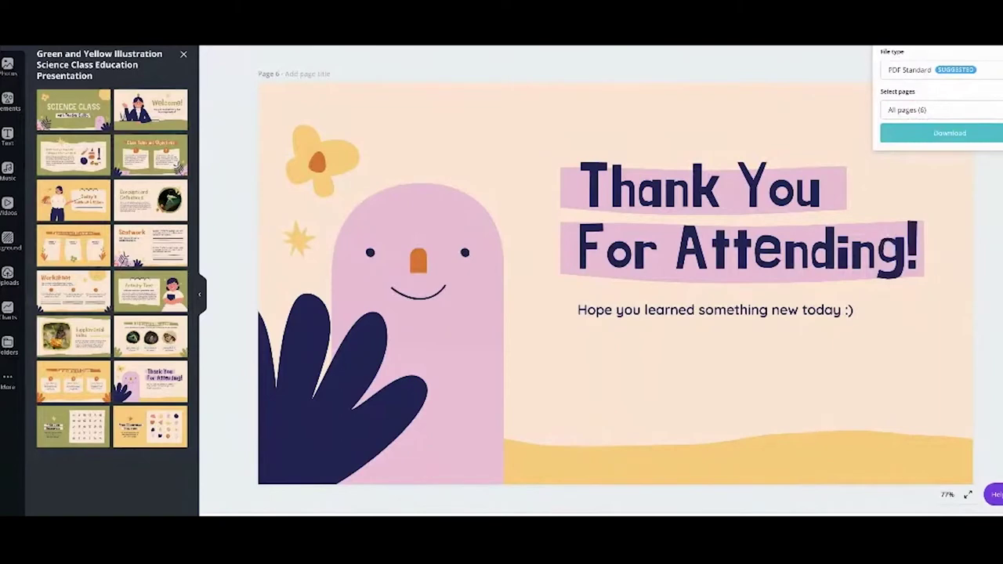
- Download all pages of the presentation with PDF Standard as the file type and dismiss the completion dialog
left_click(987, 76)
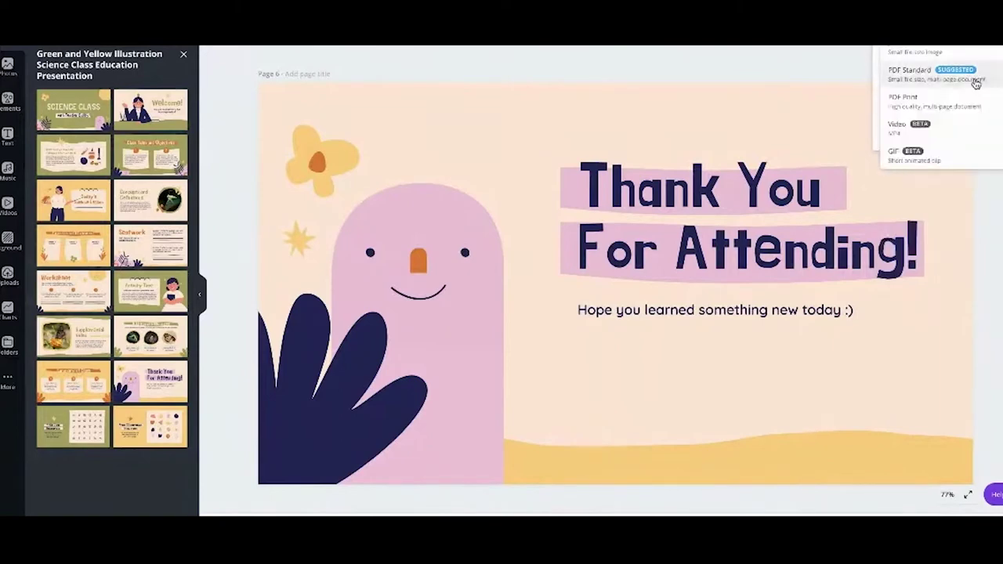
left_click(976, 83)
left_click(969, 108)
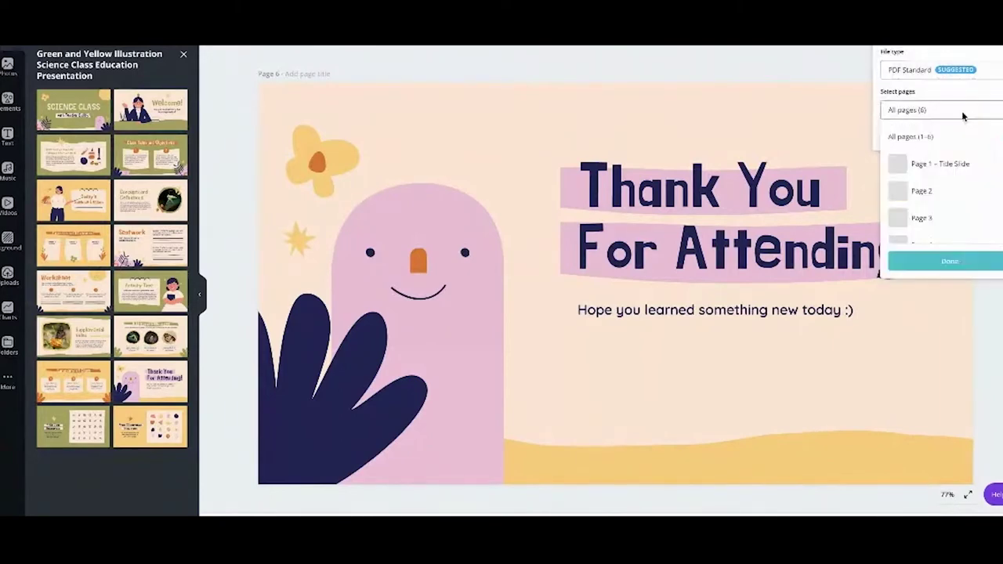
left_click(934, 110)
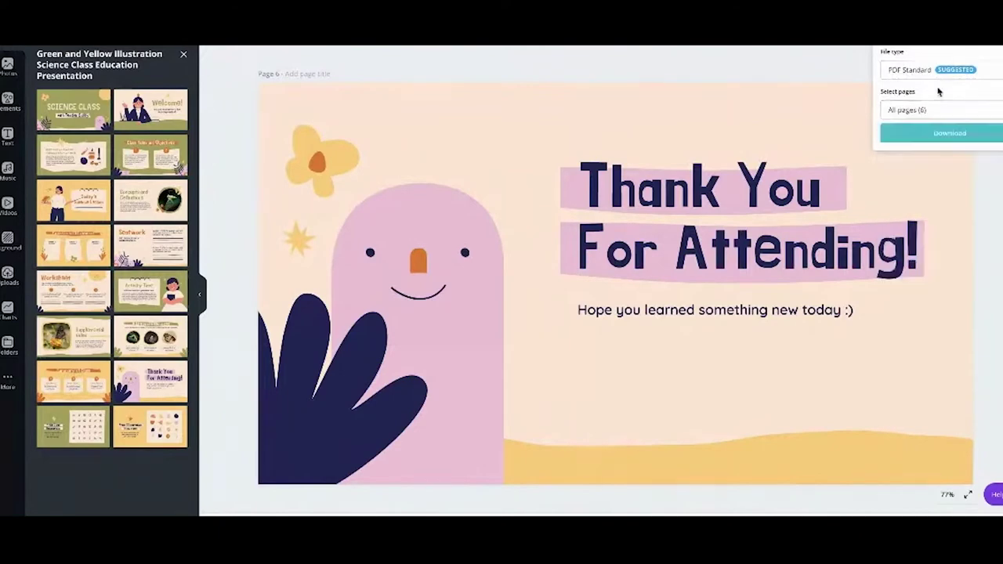
left_click(944, 135)
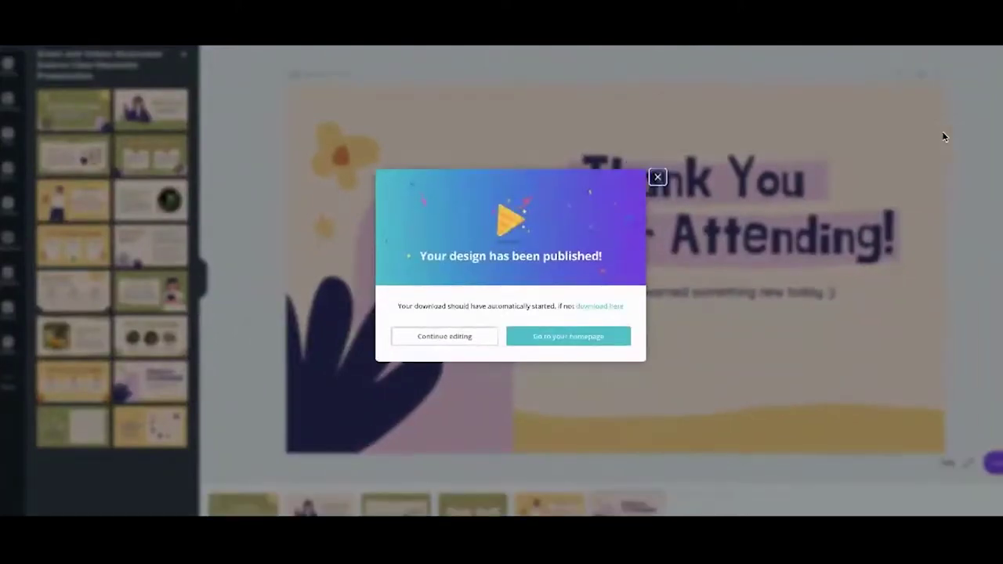
left_click(306, 439)
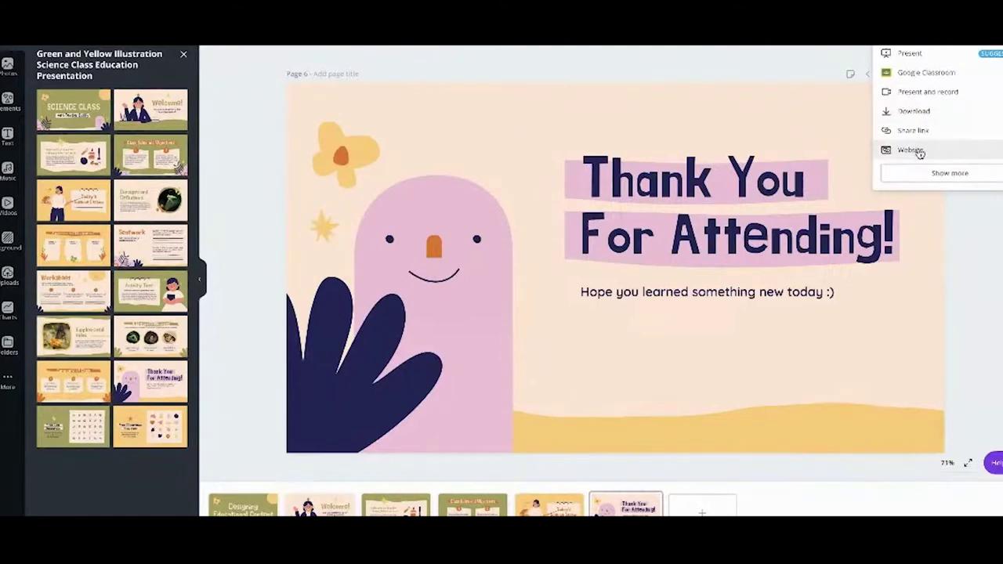
- Set the presentation's website publishing style to Scrolling and open the resulting website
left_click(911, 151)
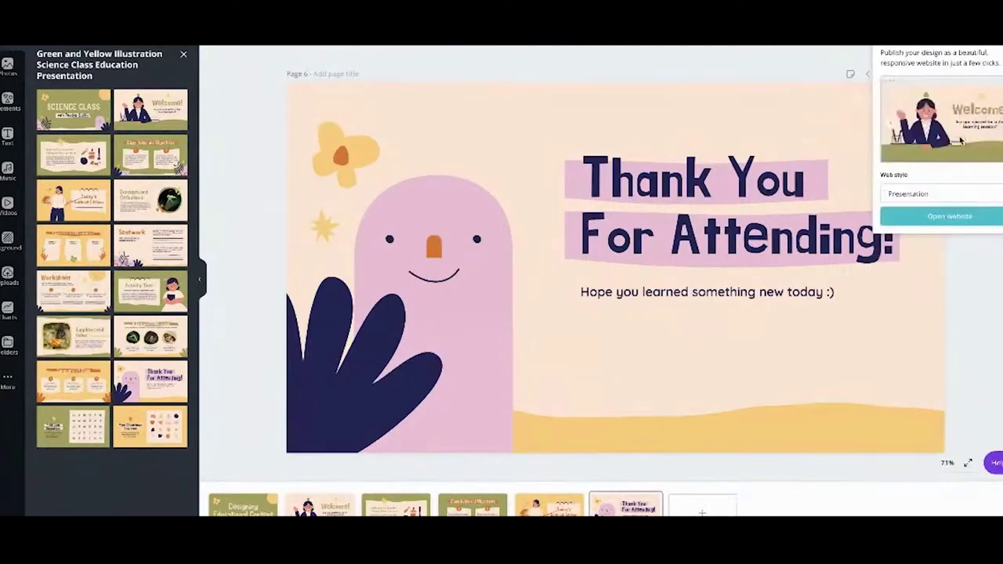
left_click(966, 189)
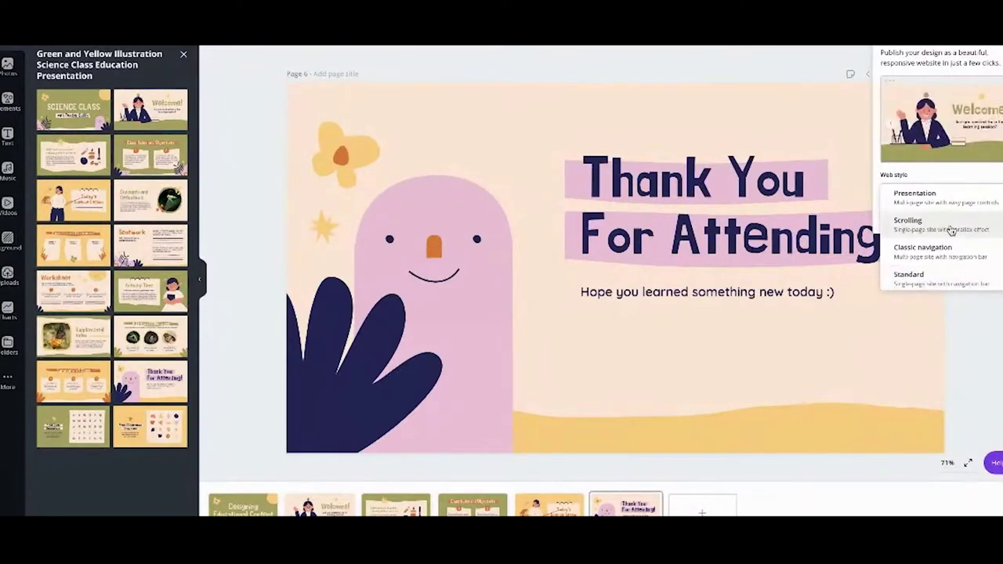
left_click(950, 227)
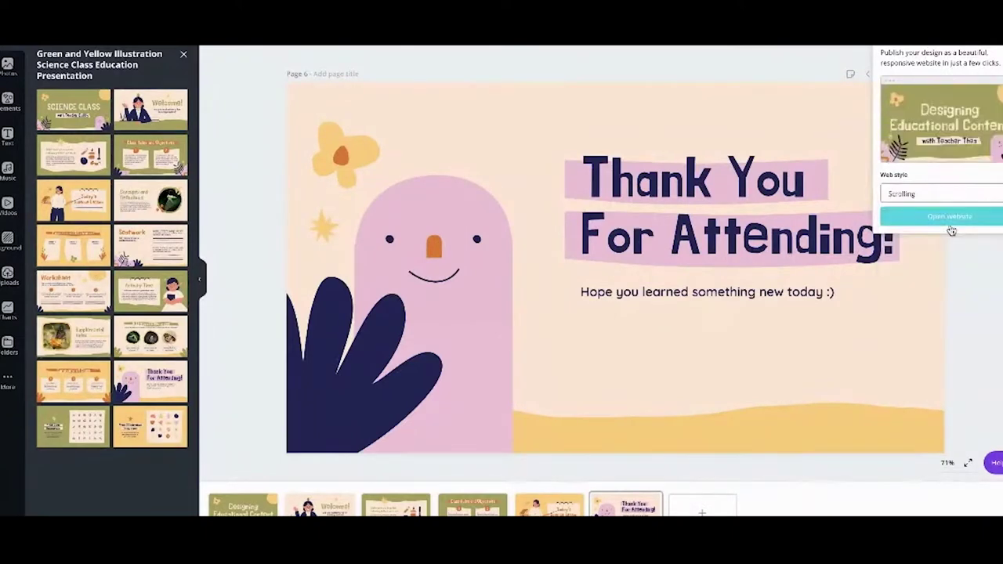
left_click(969, 198)
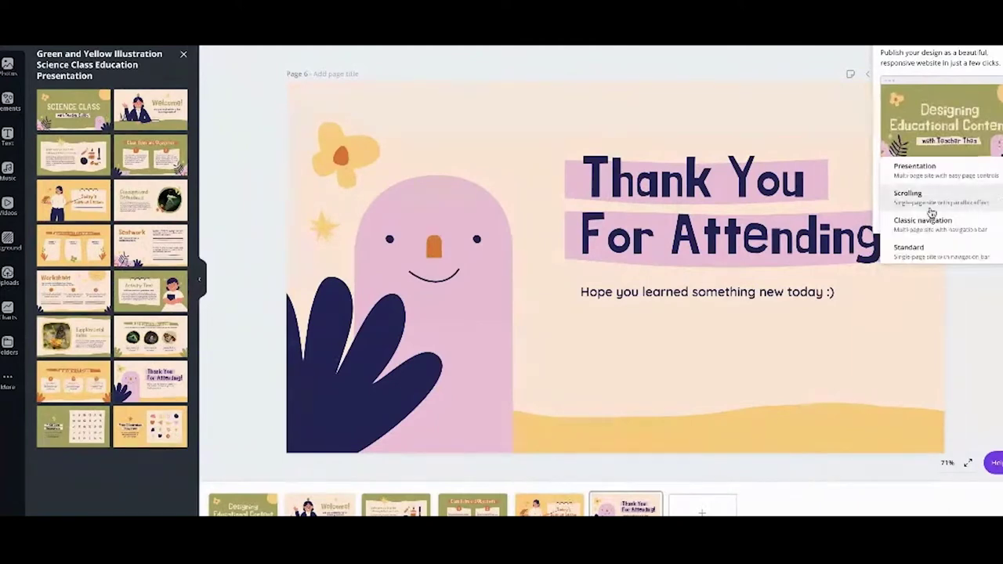
left_click(931, 208)
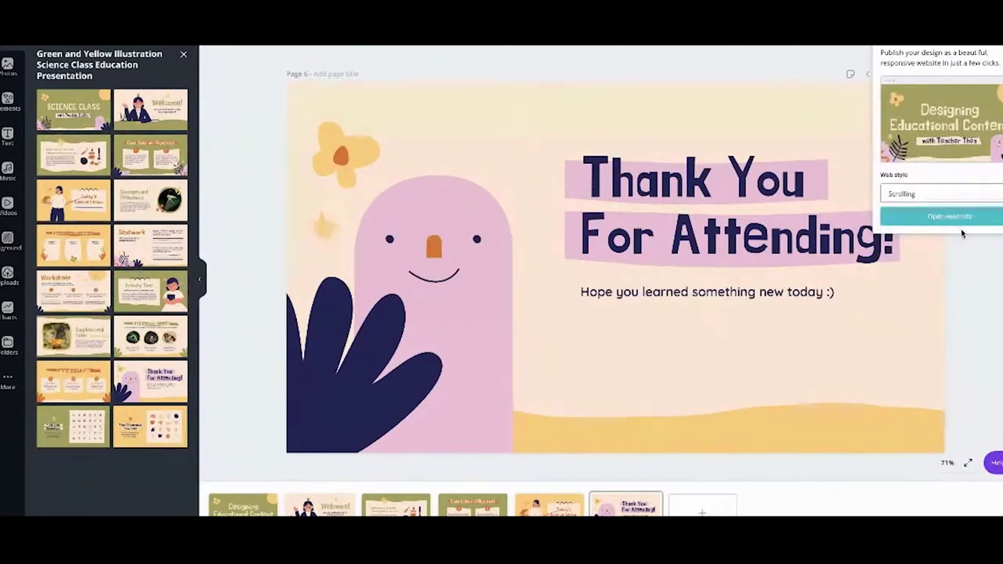
left_click(958, 217)
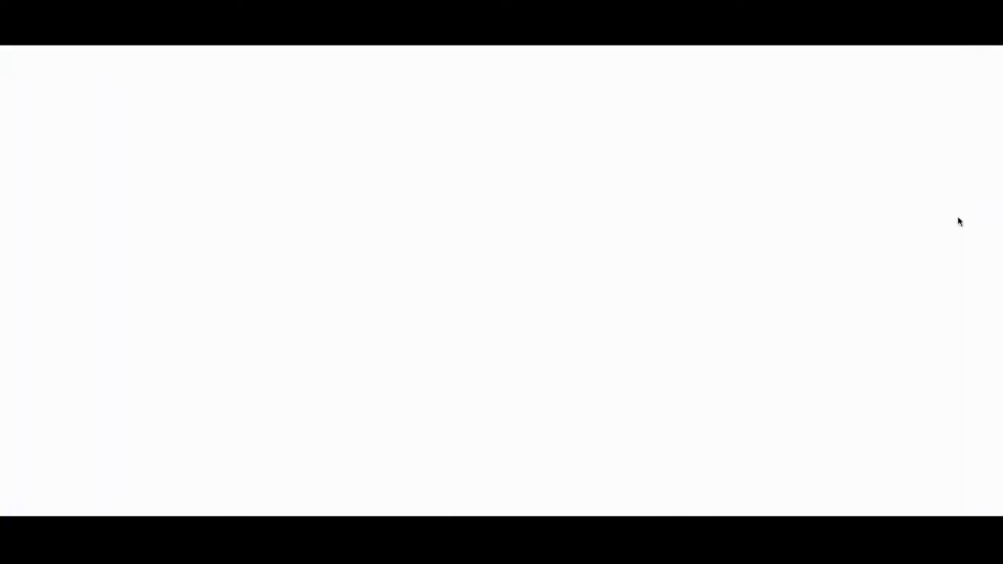
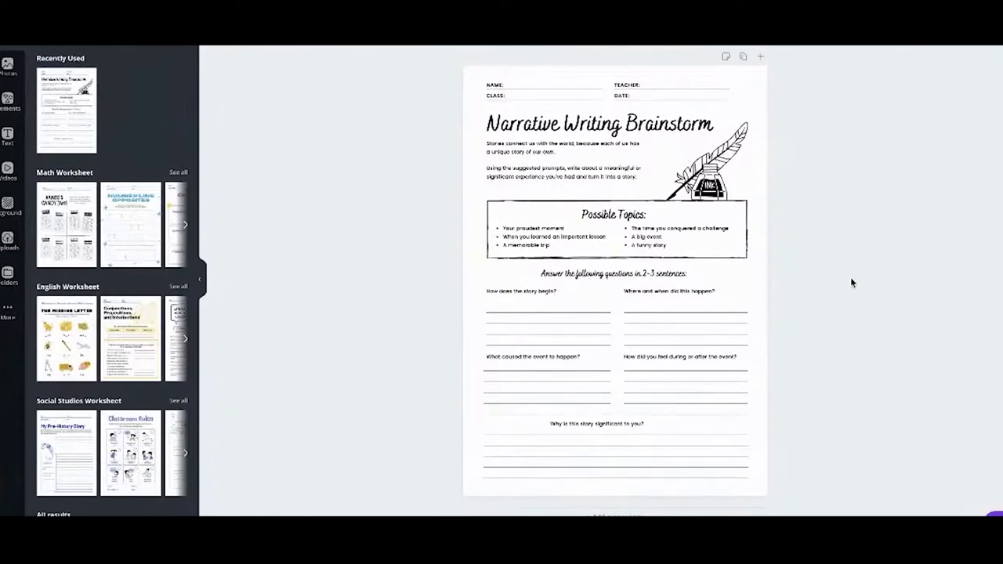
- Add the Kandi's Candy Jars worksheet template as page 2 and The Missing Letter template as page 3
scroll(109, 279, "down", 2)
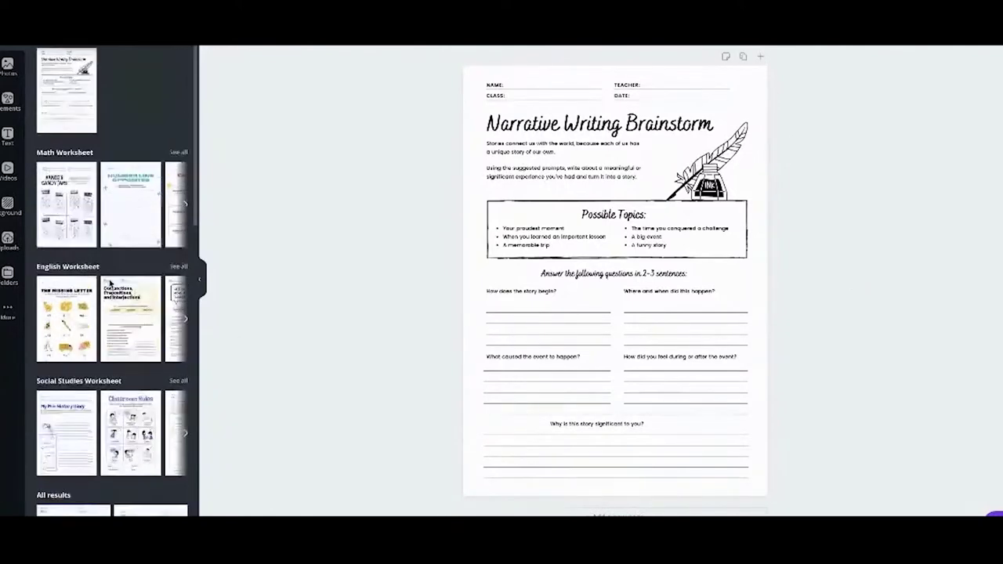
scroll(109, 283, "down", 1)
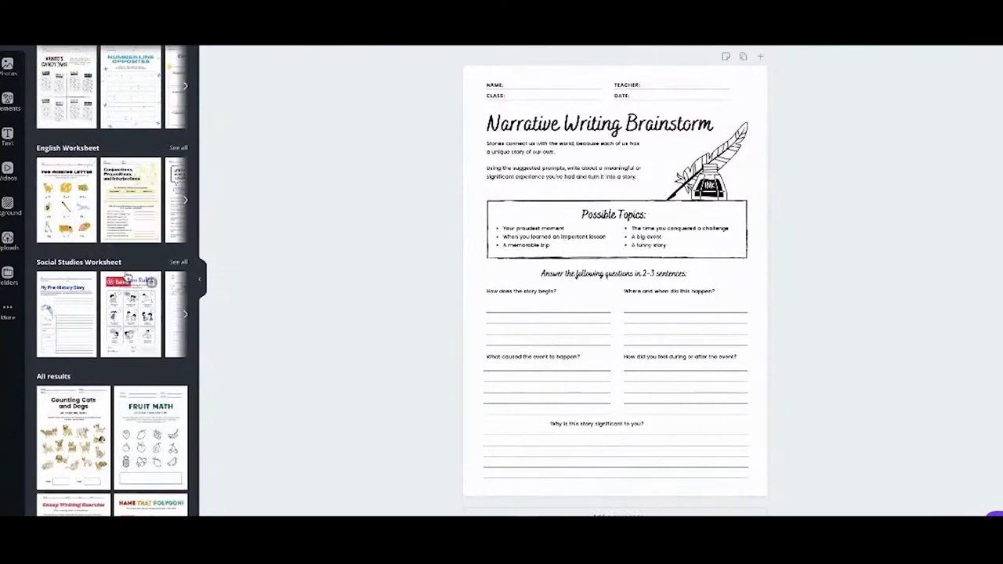
scroll(100, 228, "up", 3)
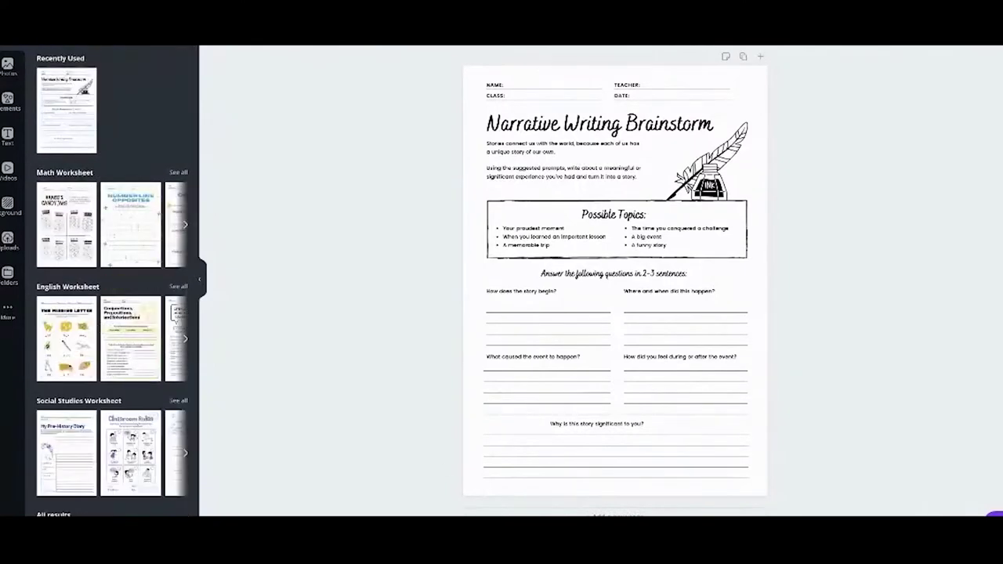
left_click(66, 228)
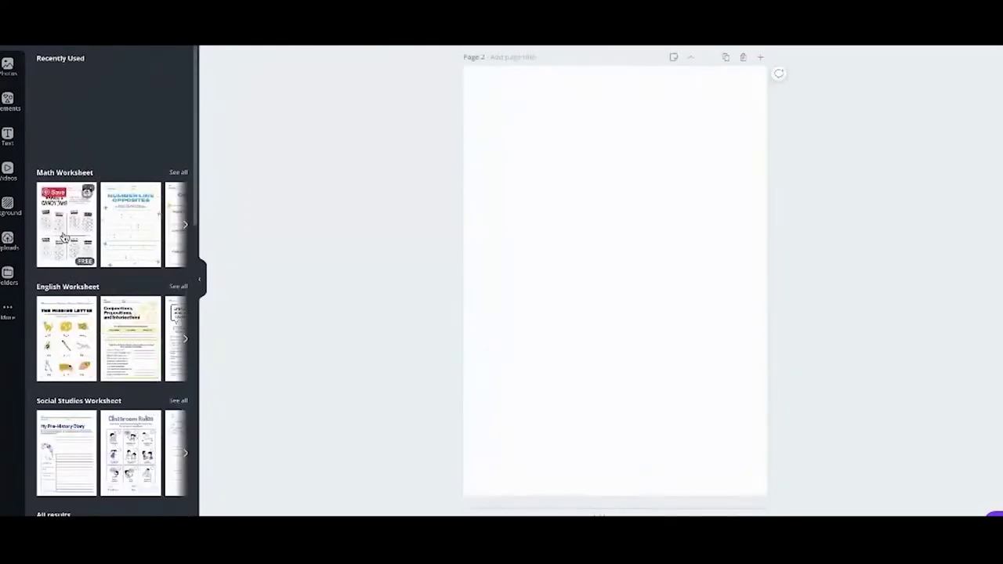
left_click(528, 508)
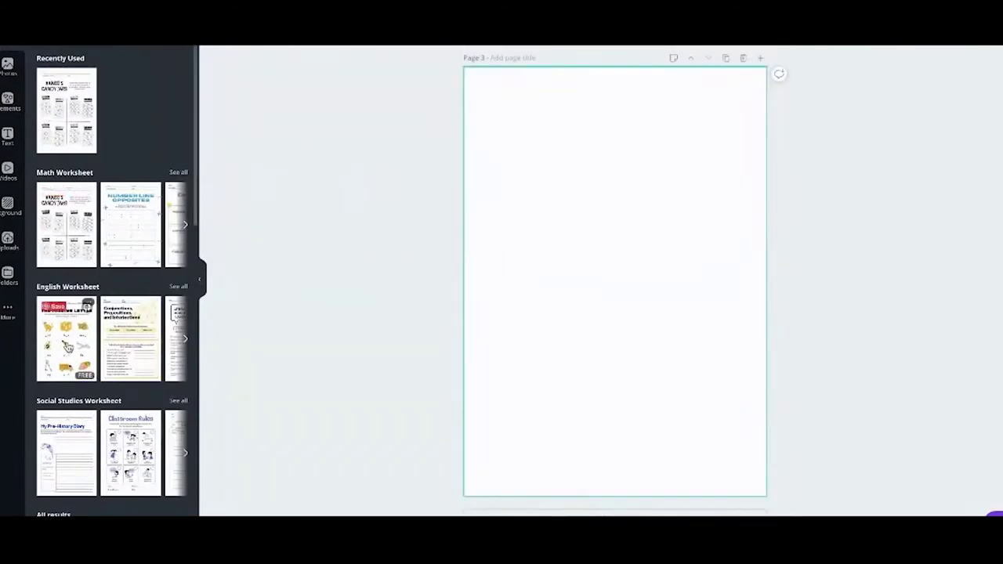
left_click(67, 344)
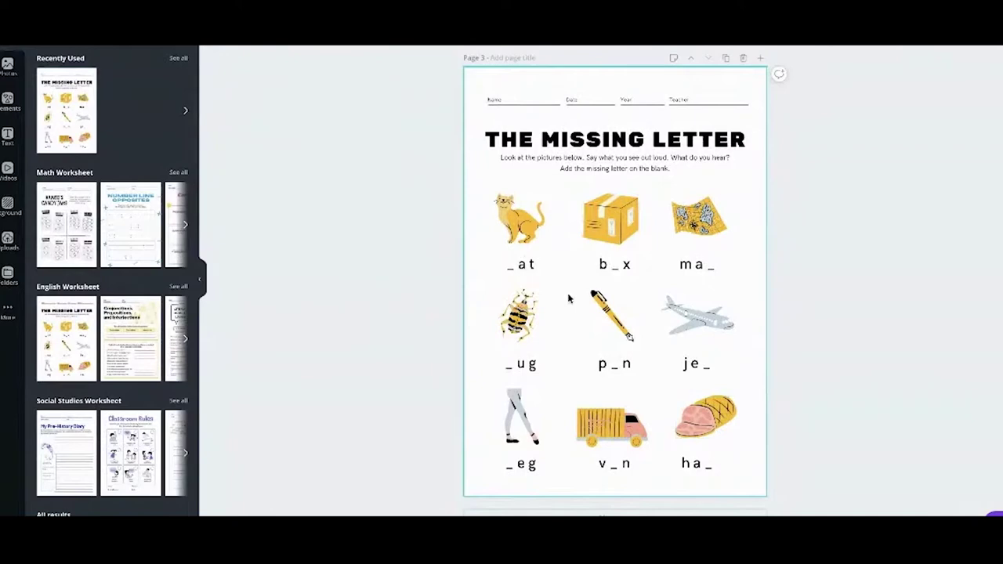
- Delete the Kandi's Candy Jars and The Missing Letter pages, keeping only the Narrative Writing Brainstorm page
scroll(569, 298, "up", 5)
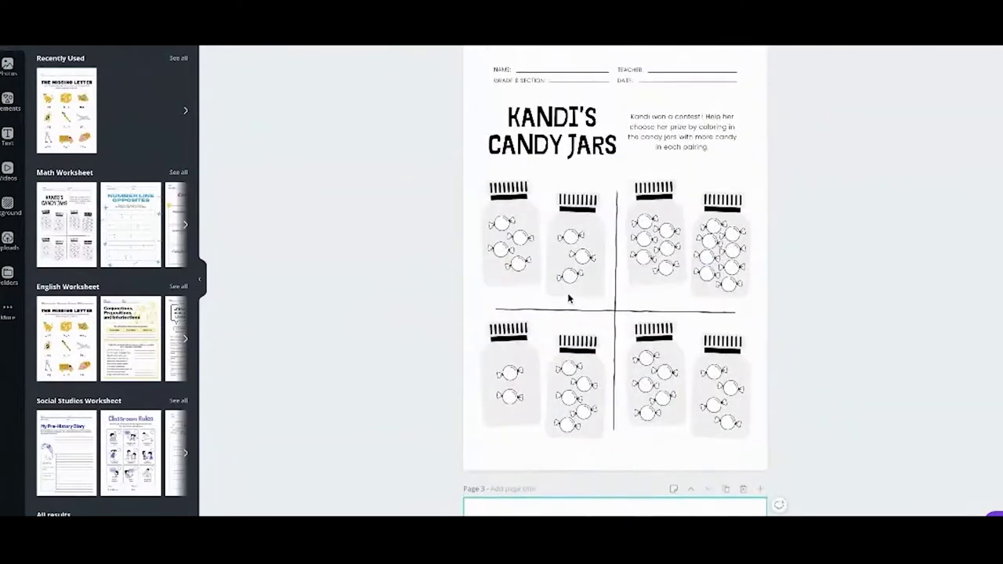
scroll(552, 269, "up", 5)
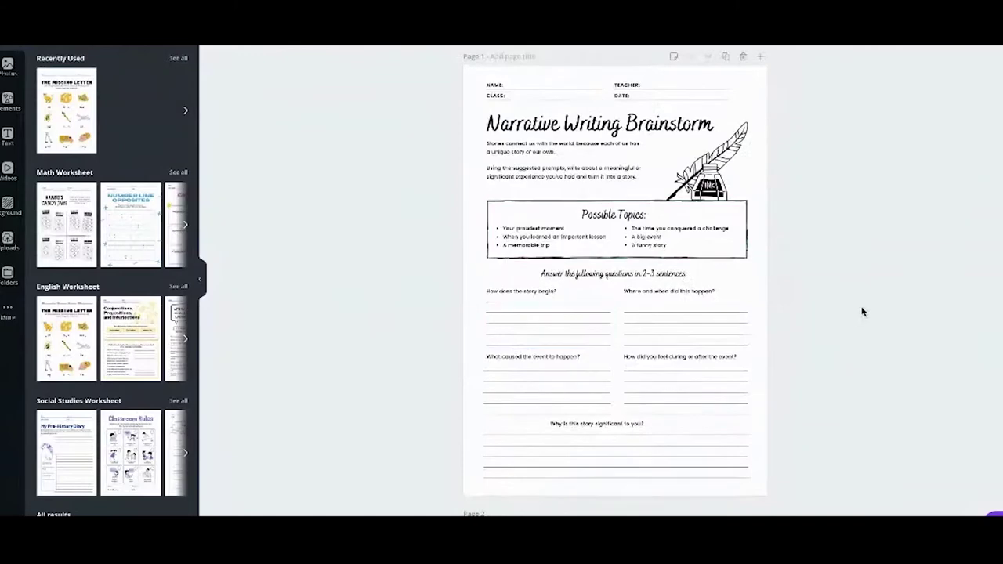
scroll(846, 310, "down", 3)
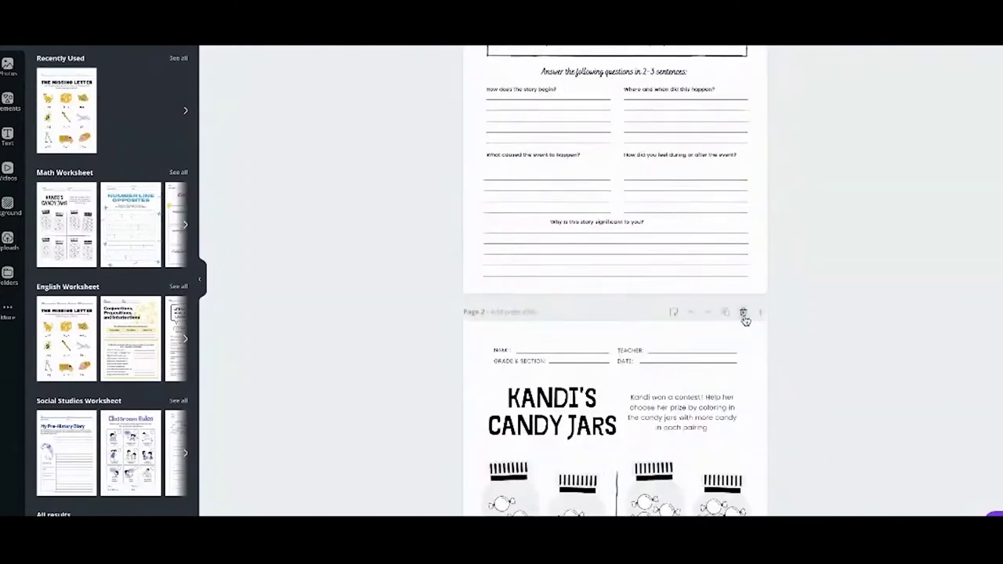
left_click(744, 313)
left_click(743, 313)
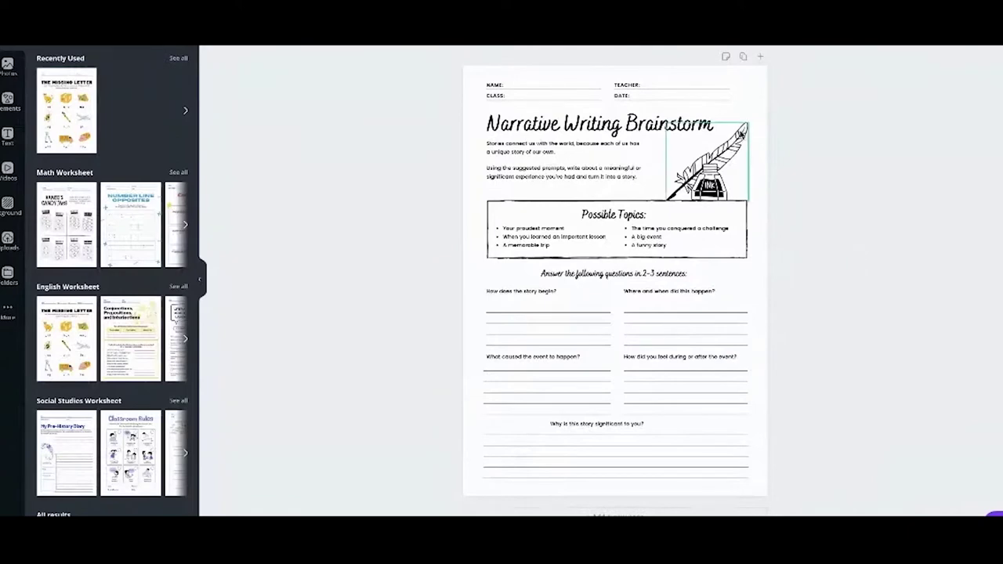
- Delete the "Why is this story significant to you?" question together with its answer lines
key("ctrl+plus")
key("ctrl+plus")
key("ctrl+plus")
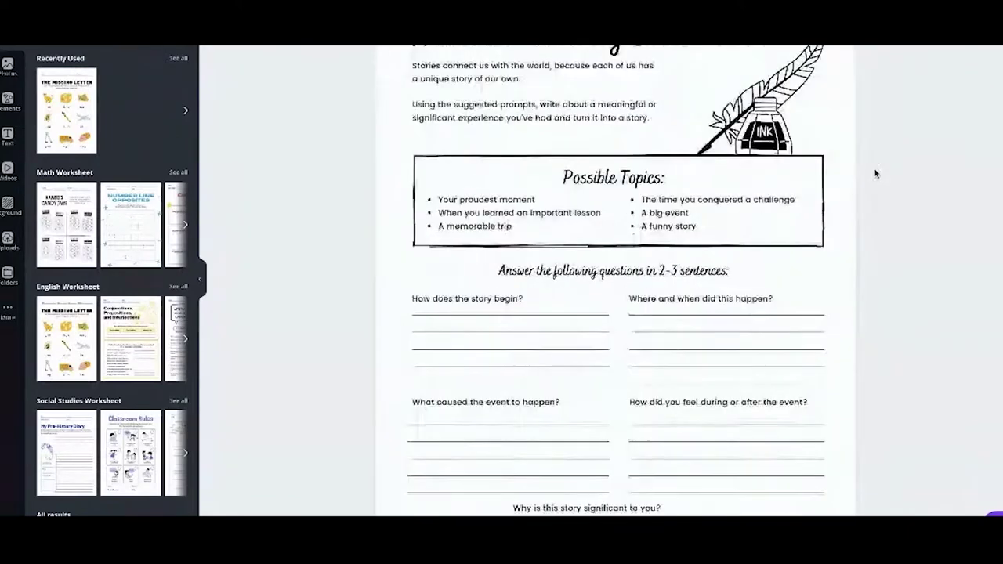
scroll(876, 174, "down", 3)
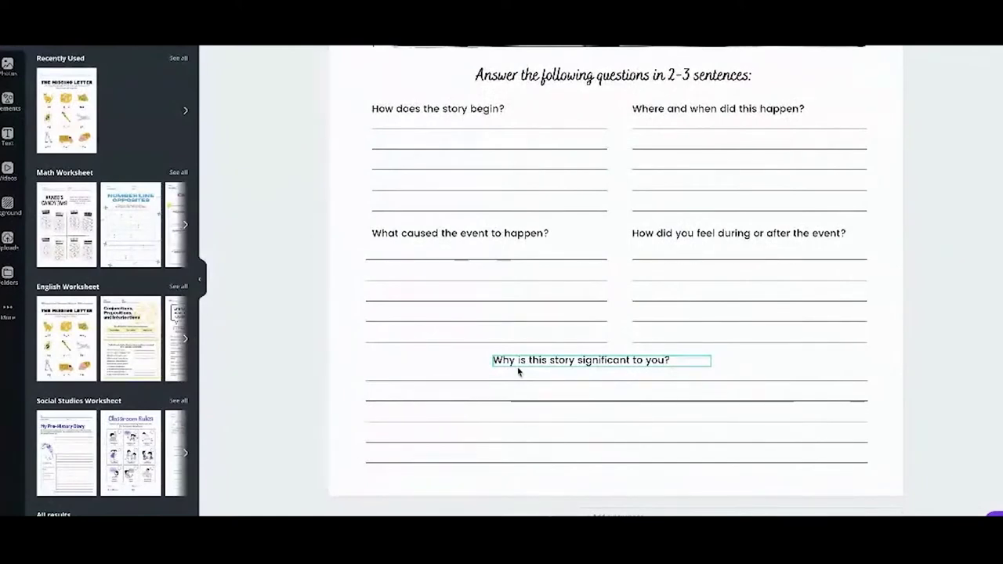
left_click_drag(302, 366, 769, 443)
left_click(971, 418)
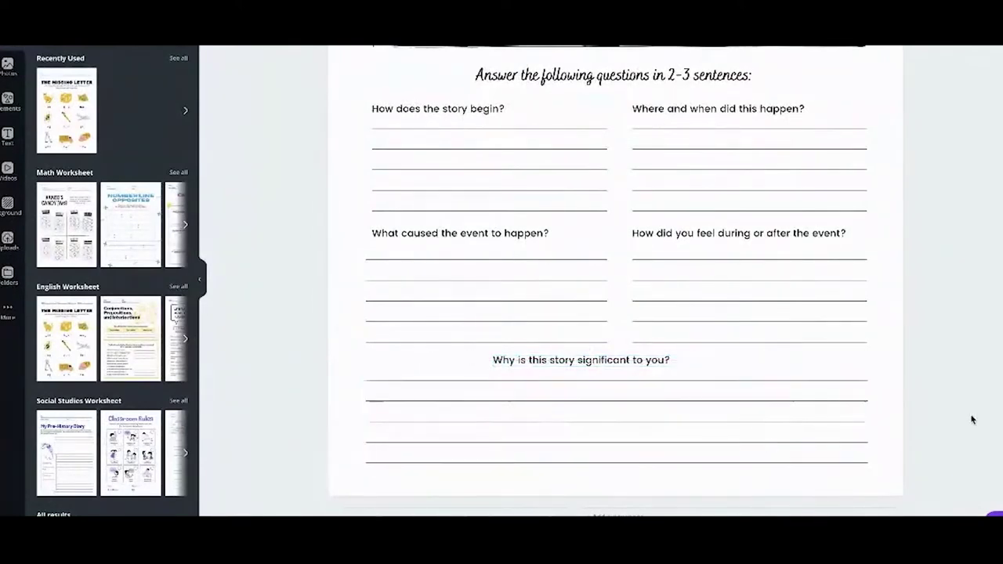
left_click_drag(969, 445, 296, 362)
key("Delete")
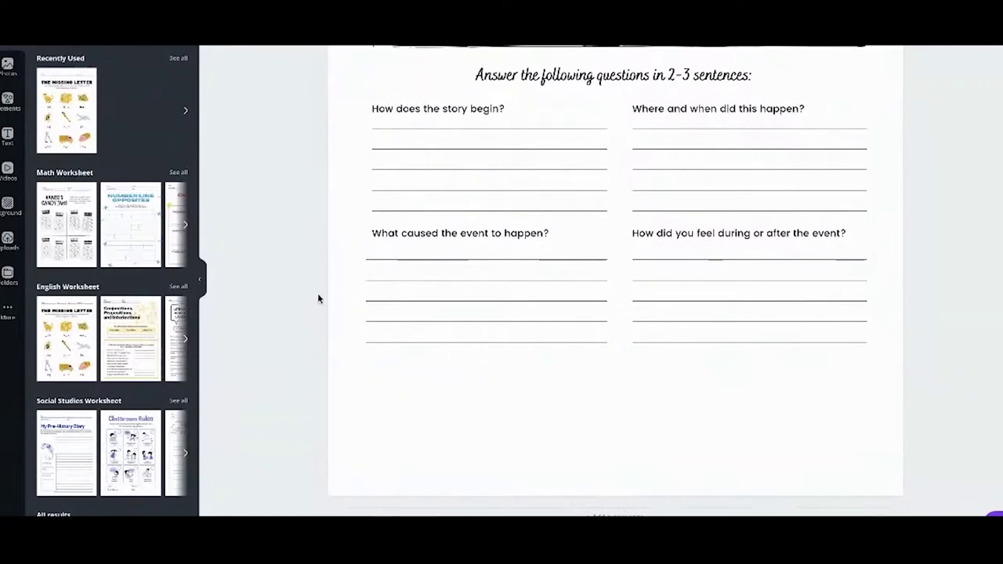
- Move the "What caused the event to happen?" and "How did you feel during or after the event?" questions slightly down with their answer lines
left_click_drag(311, 250, 869, 353)
left_click(833, 439)
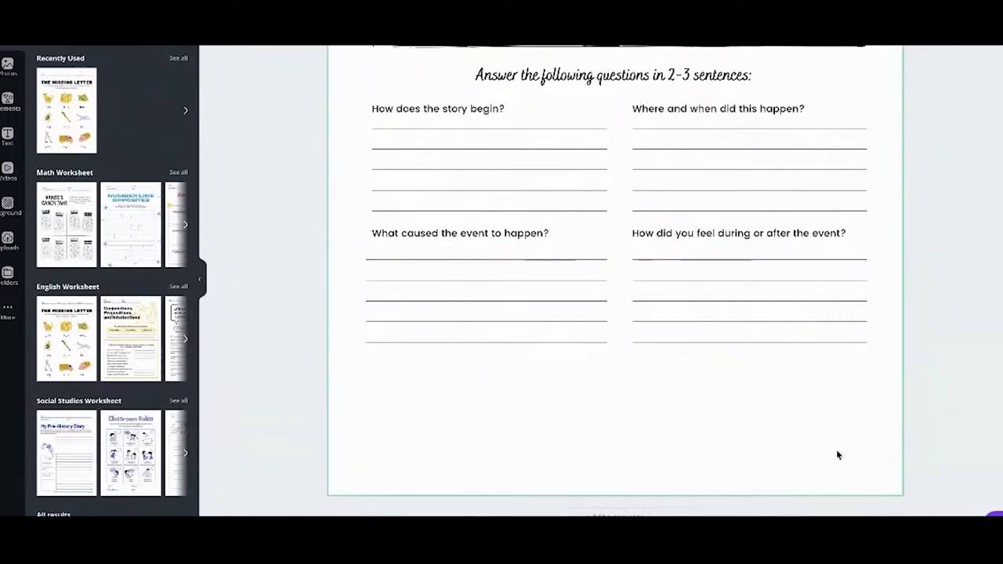
left_click_drag(882, 433, 295, 236)
left_click_drag(681, 236, 681, 255)
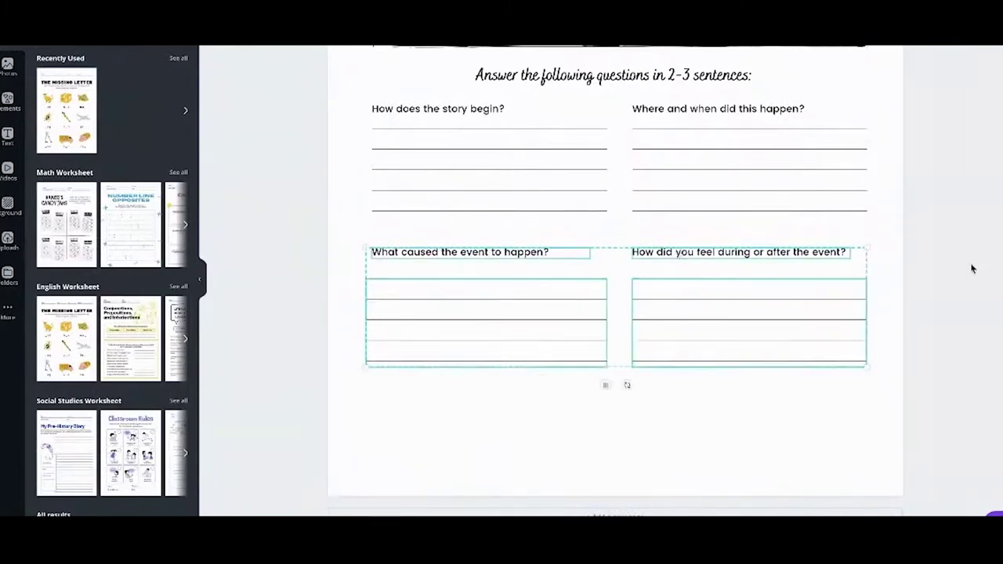
left_click(972, 268)
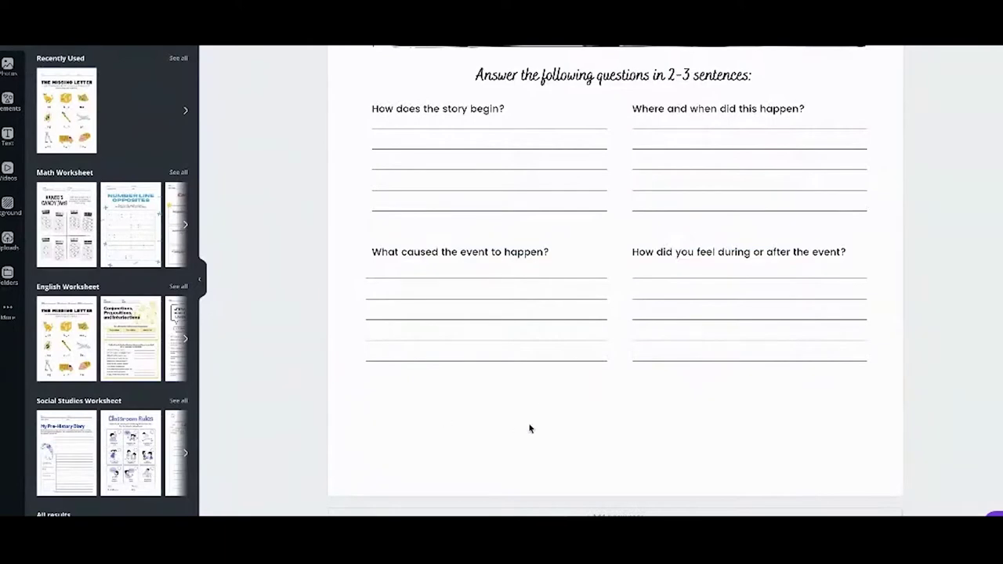
- Nudge the thick black line under the "Answer the following questions in 2-3 sentences:" heading slightly downward
scroll(620, 352, "up", 5)
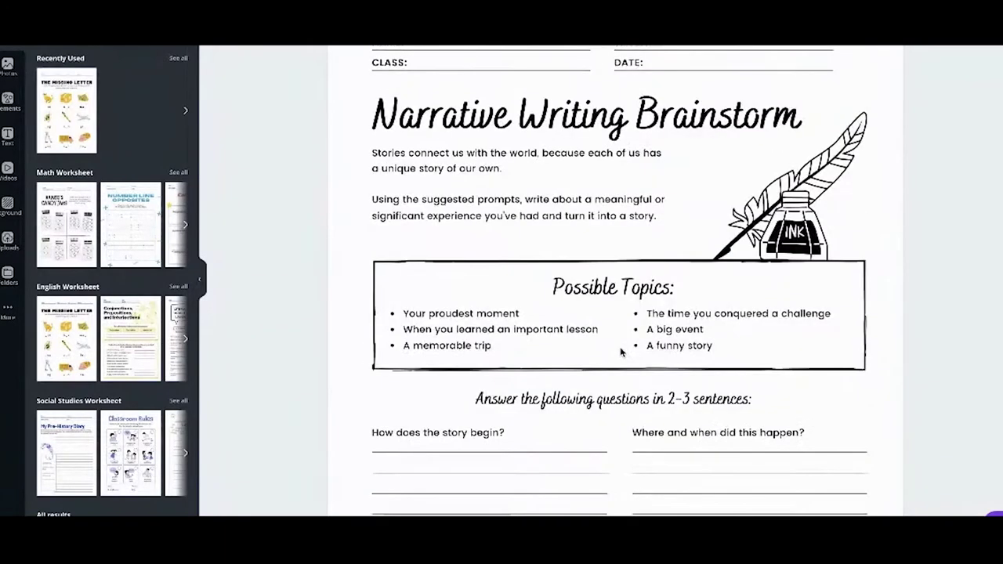
scroll(620, 351, "down", 5)
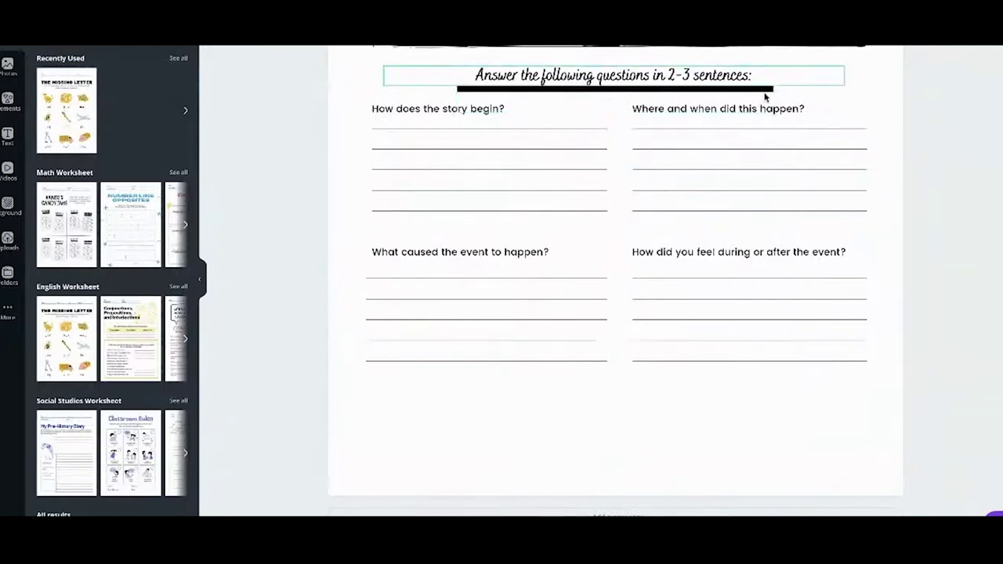
left_click(737, 92)
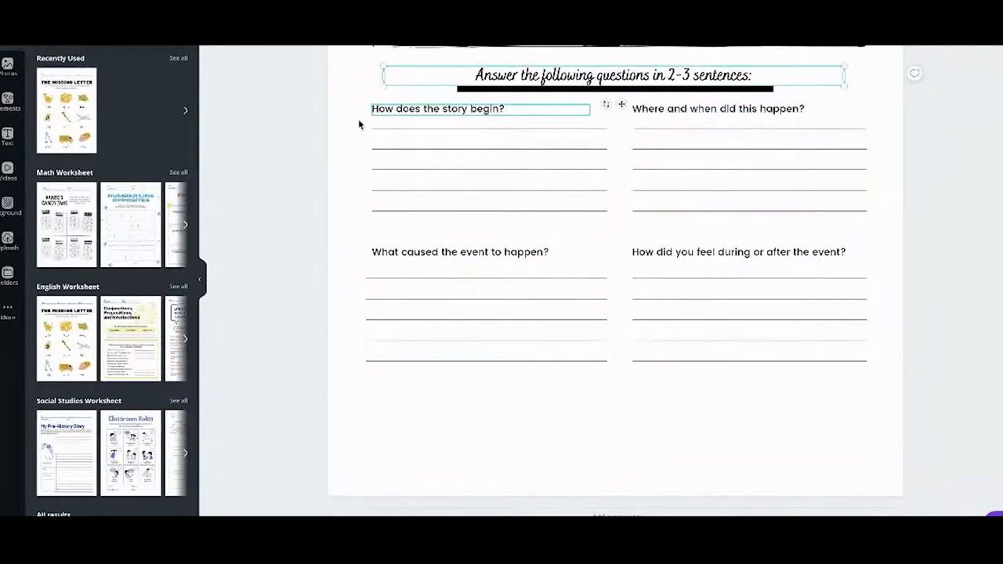
left_click(468, 92)
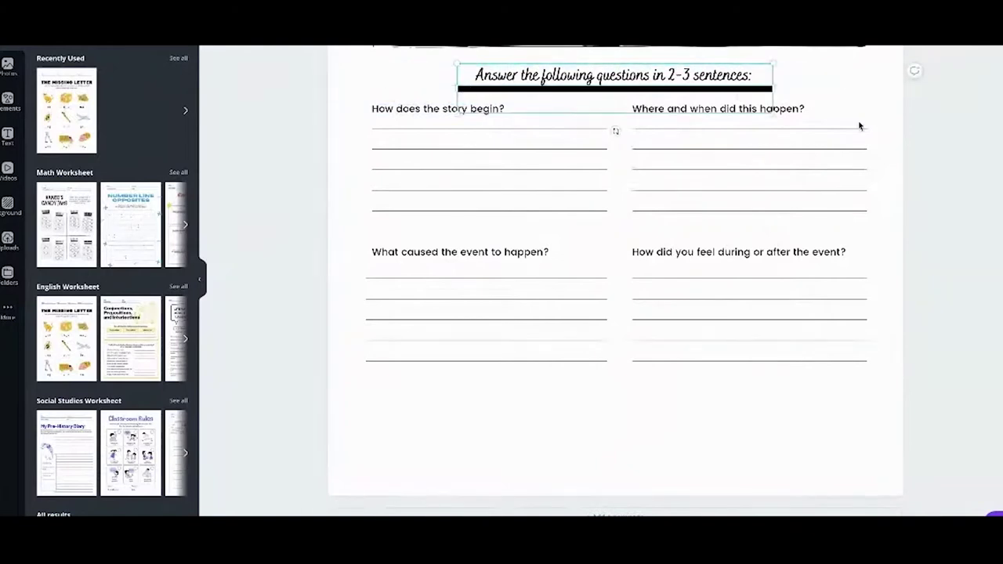
key("Down")
key("Down")
key("Down")
key("Down")
key("Down")
key("Down")
key("Down")
key("Down")
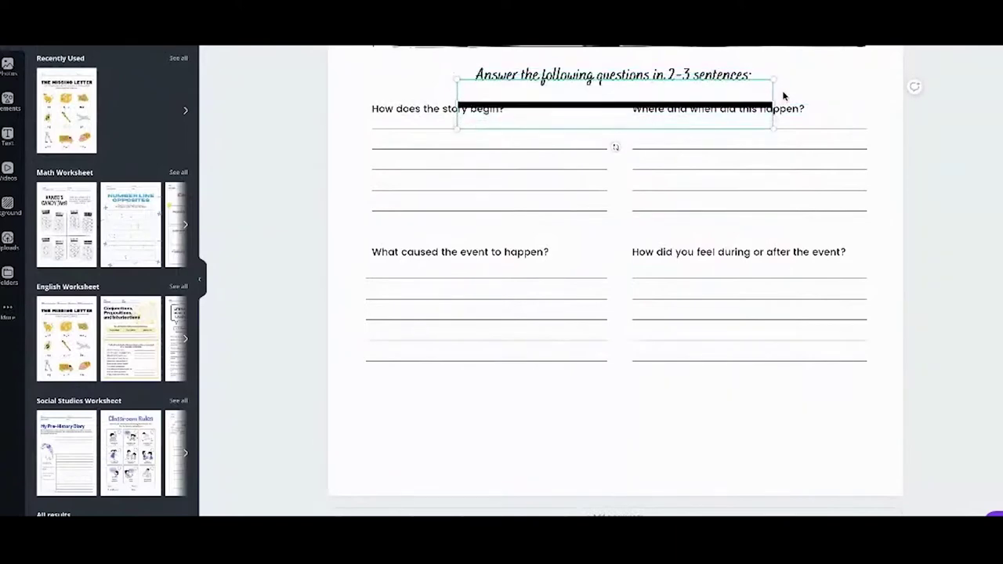
- Place the thick line beneath the "What caused the event to happen?" answer lines and shrink it to their width
left_click_drag(618, 101, 528, 400)
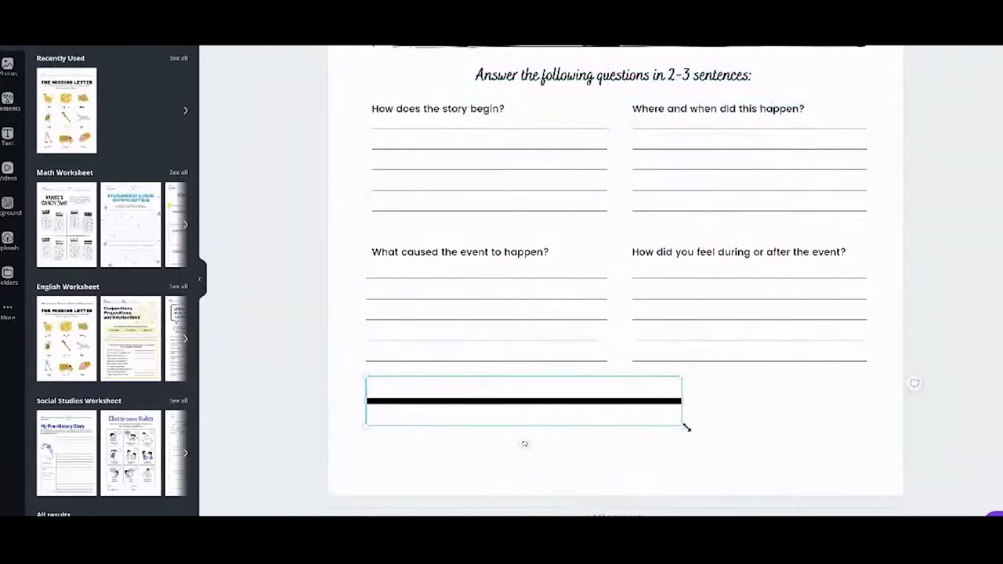
left_click_drag(686, 427, 606, 379)
left_click(582, 438)
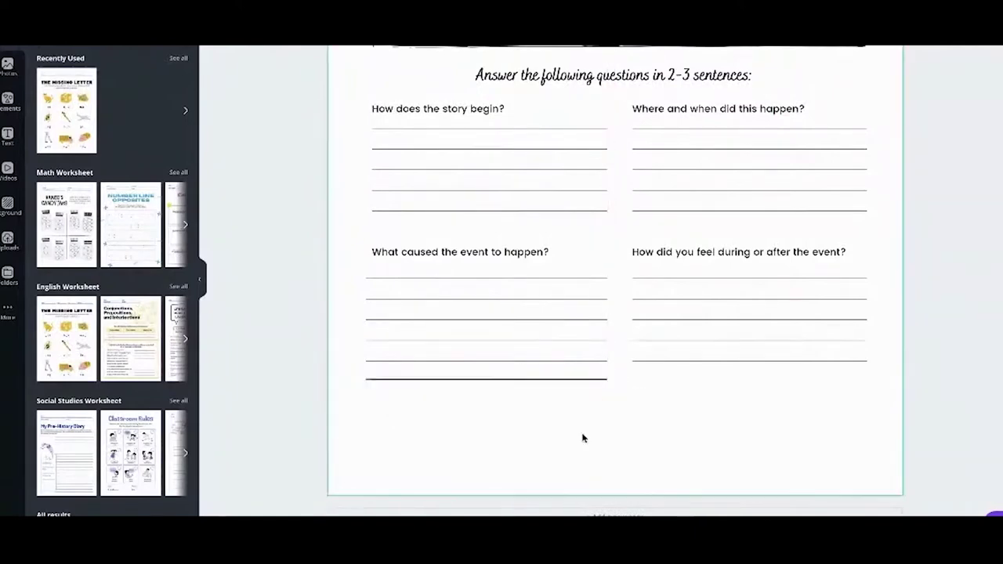
- Place a copy of the added answer line one row lower, and delete both added lines
left_click(536, 382)
left_click_drag(536, 383, 574, 399)
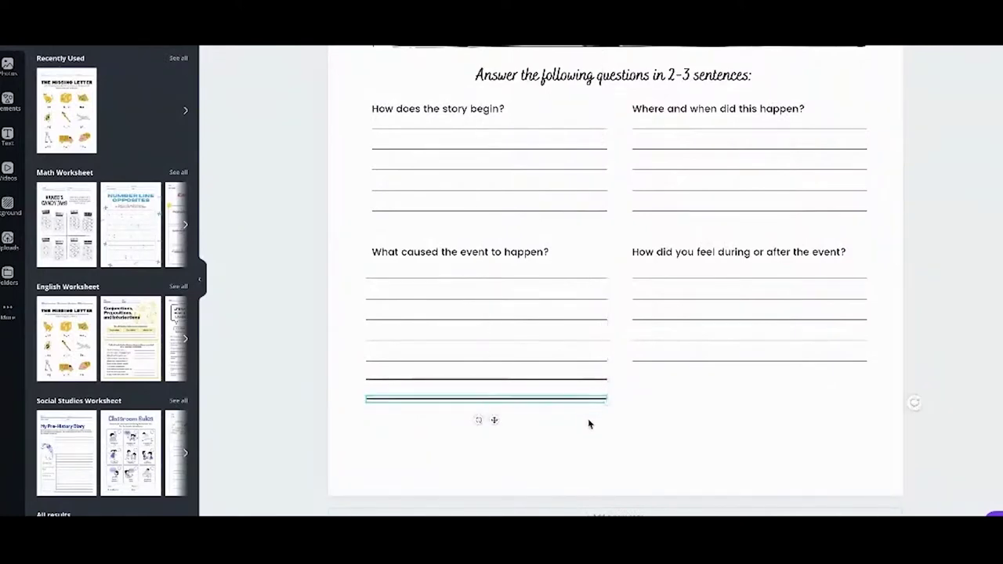
left_click(585, 377, "shift")
key("Delete")
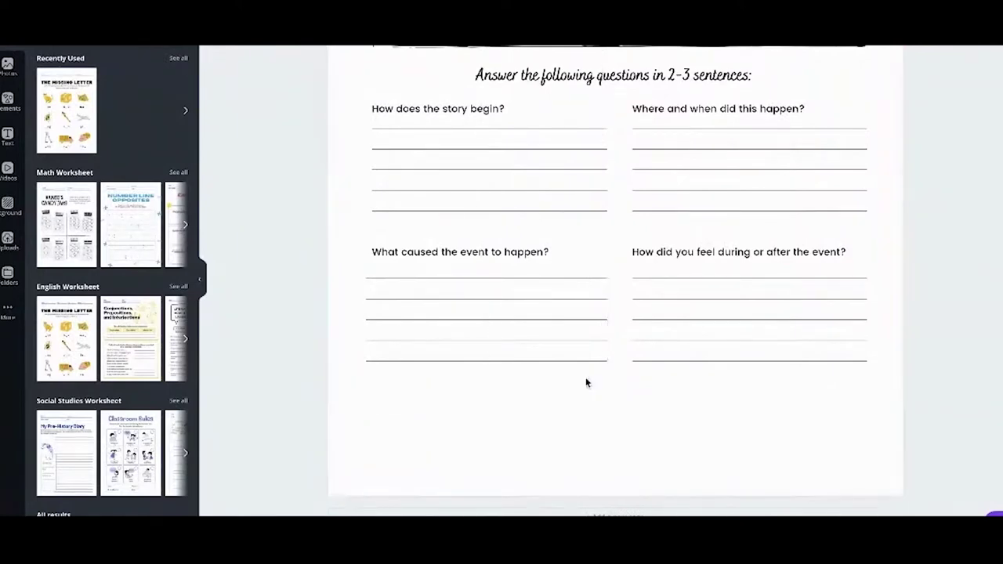
- Stretch the answer-line block under "What caused the event to happen?" down to near the page's lower edge
left_click(443, 300)
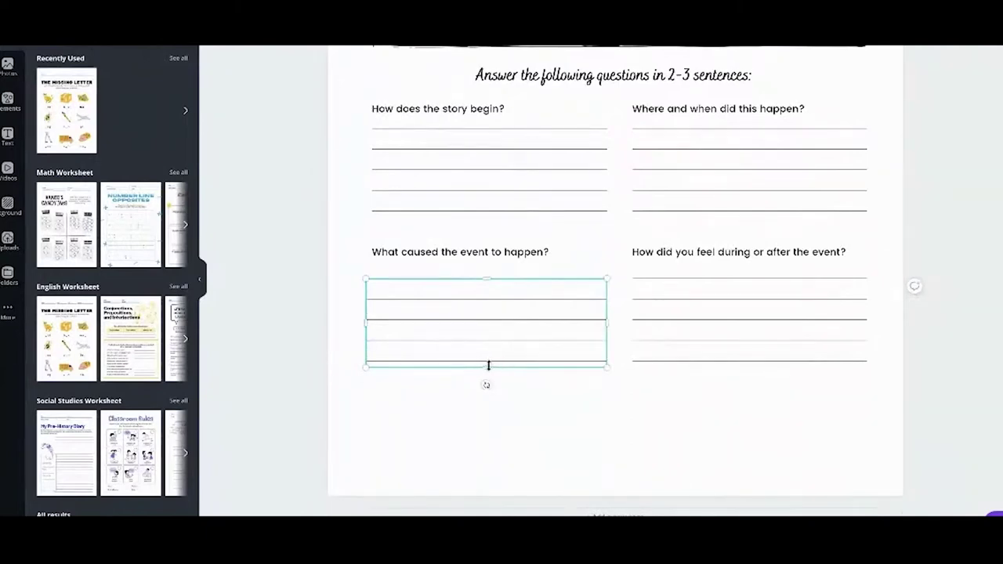
left_click_drag(473, 368, 492, 459)
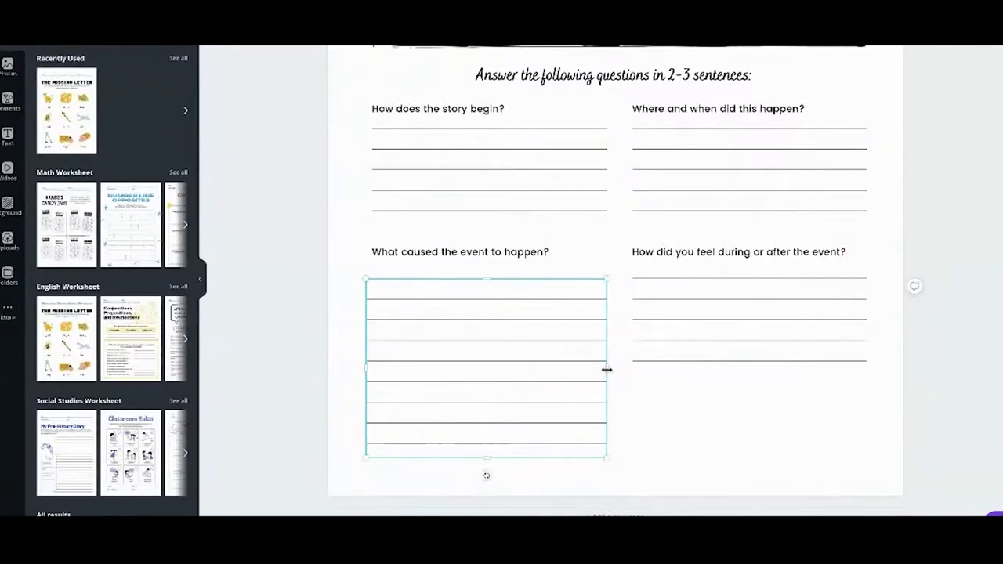
- Try shrinking the answer-line block under "What caused the event to happen?", then restore its column width and stretch it toward the page's lower edge
left_click_drag(606, 369, 509, 388)
left_click_drag(366, 370, 401, 369)
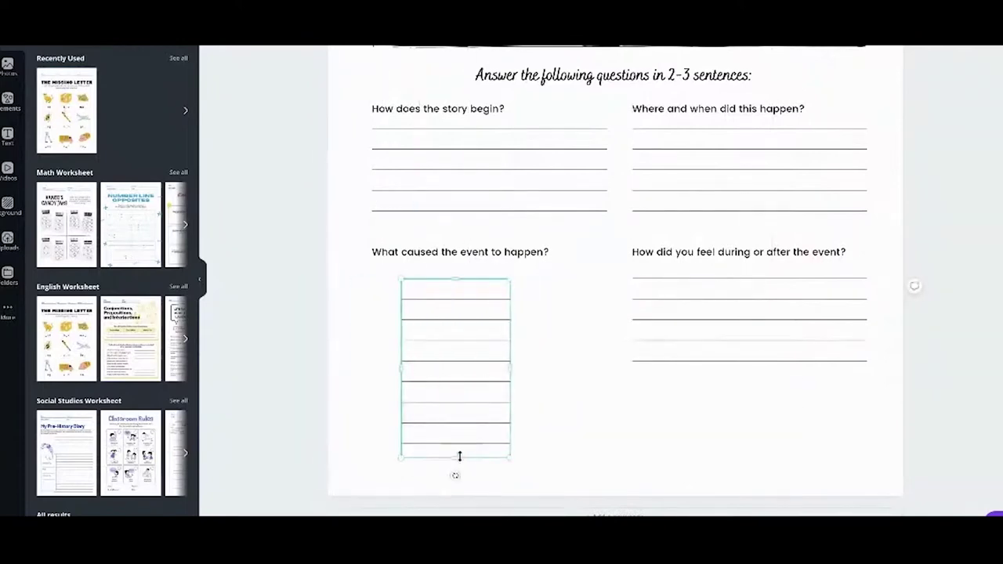
left_click_drag(459, 456, 438, 381)
left_click_drag(481, 346, 606, 336)
left_click_drag(489, 404, 491, 468)
left_click(746, 470)
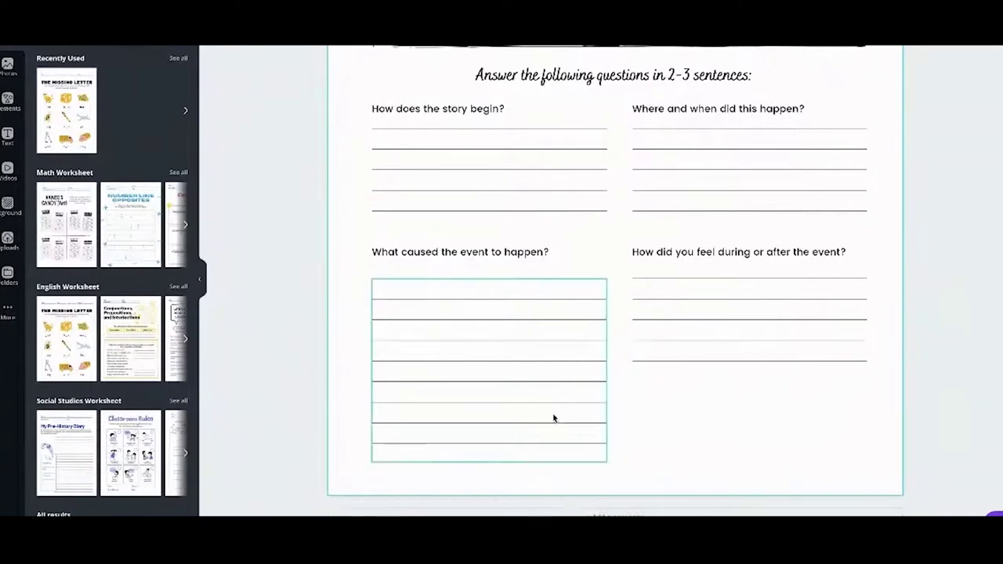
left_click(313, 402)
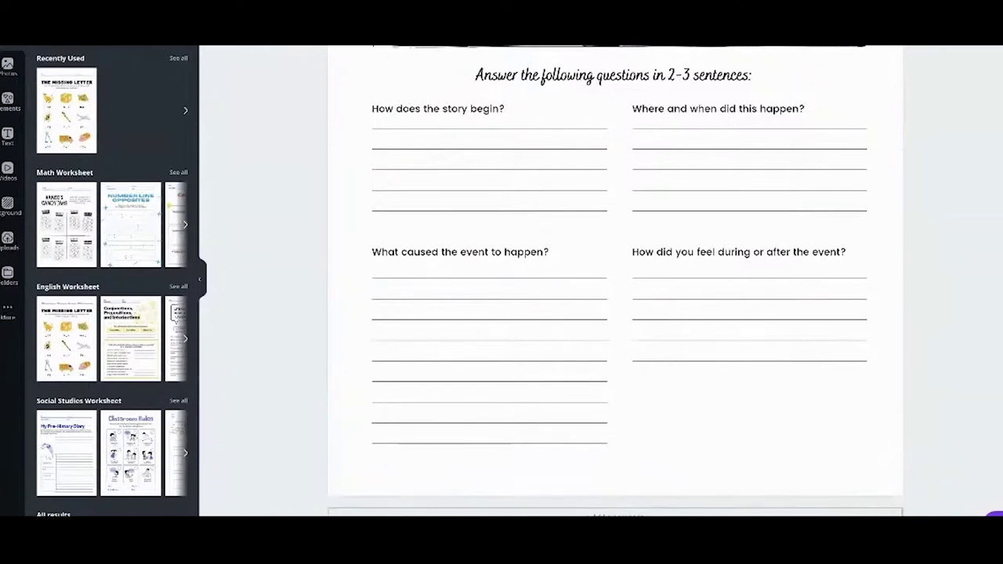
- Delete the answer lines under all four questions and move the two lower questions a little further down the page
scroll(750, 247, "up", 2)
scroll(749, 249, "down", 2)
scroll(750, 250, "up", 3)
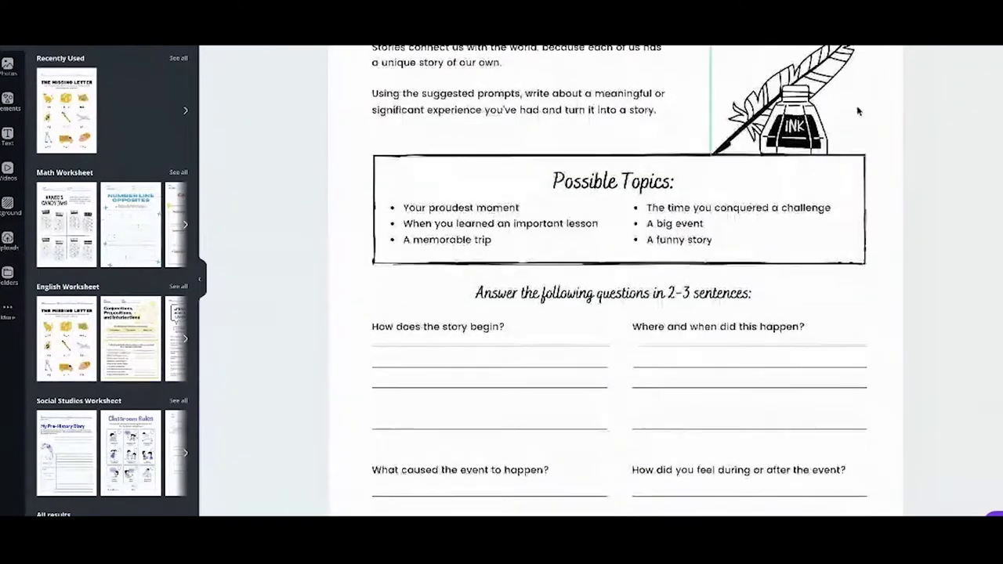
scroll(859, 108, "down", 3)
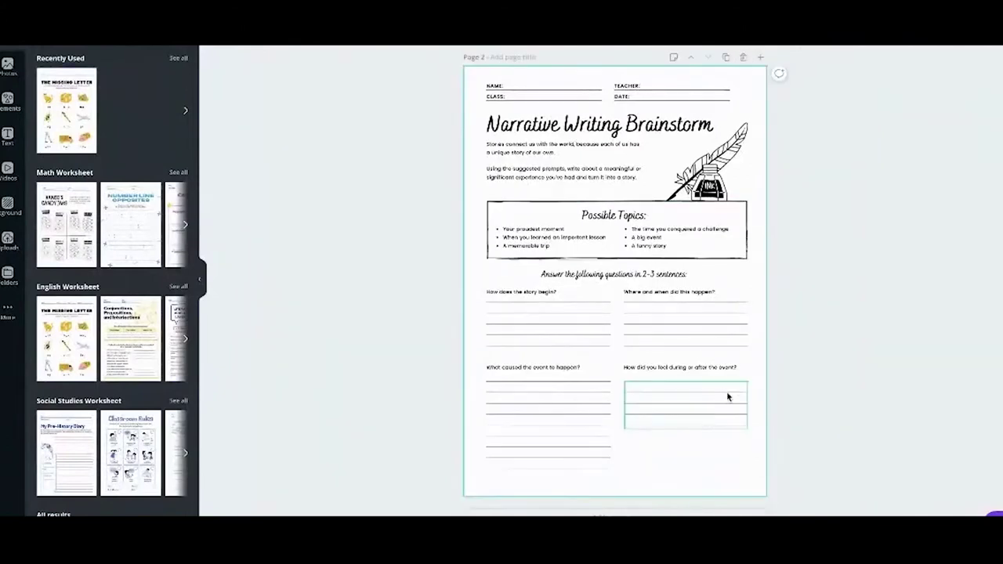
left_click_drag(436, 321, 726, 327)
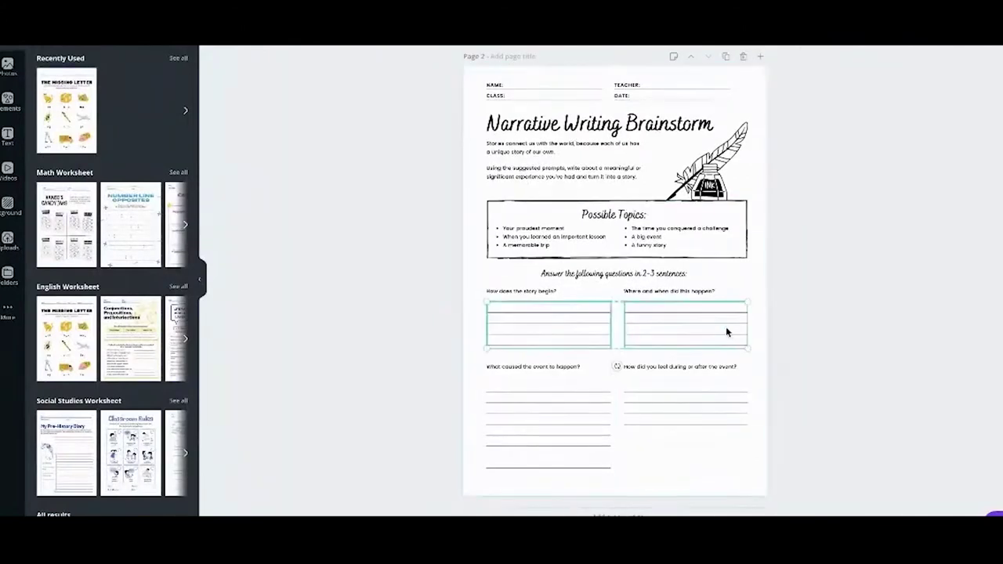
key("Delete")
left_click_drag(818, 464, 434, 419)
key("Delete")
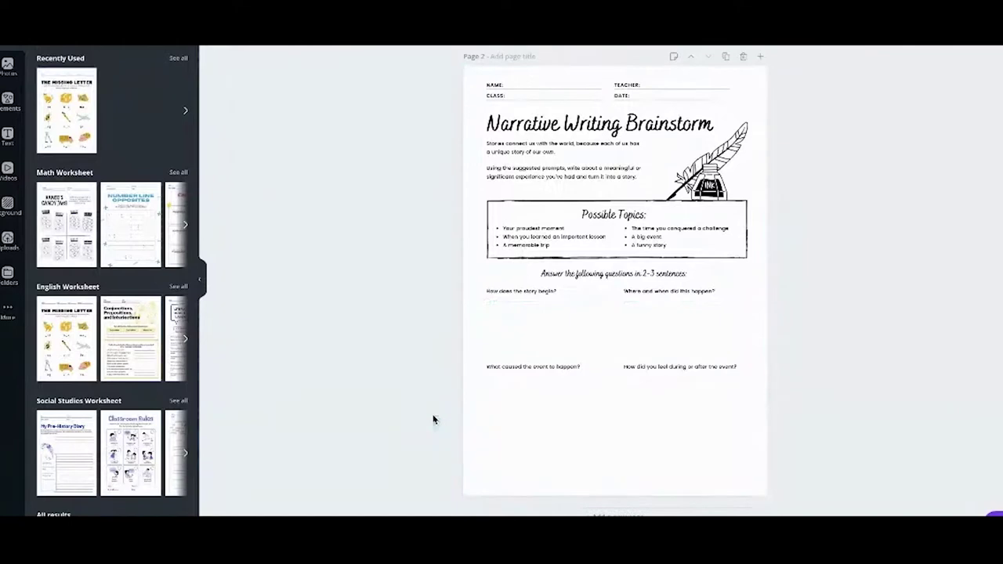
left_click_drag(473, 347, 690, 390)
left_click(940, 308)
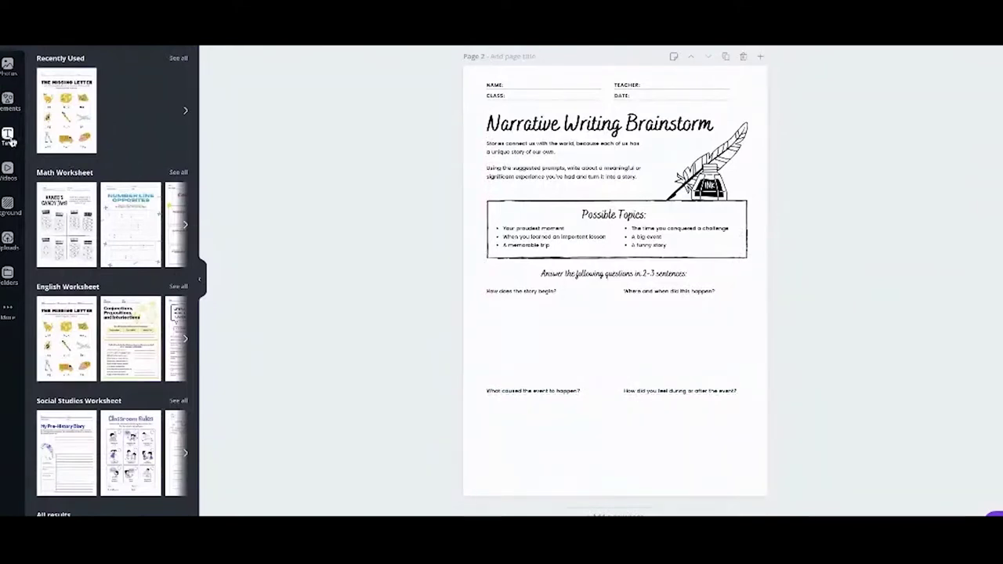
- Search the elements for writing lines and add a block of plain solid lines to the worksheet
left_click(8, 102)
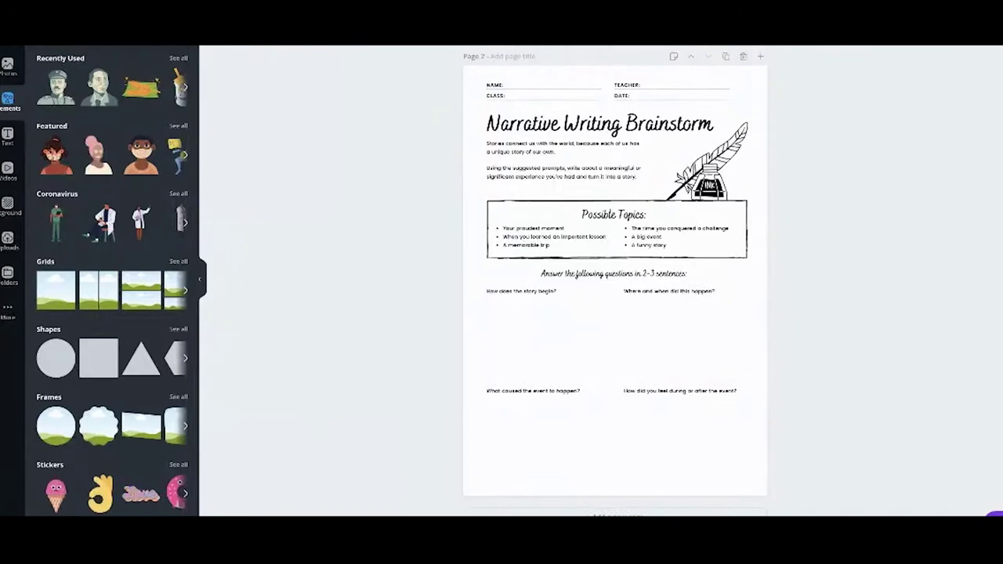
left_click(112, 35)
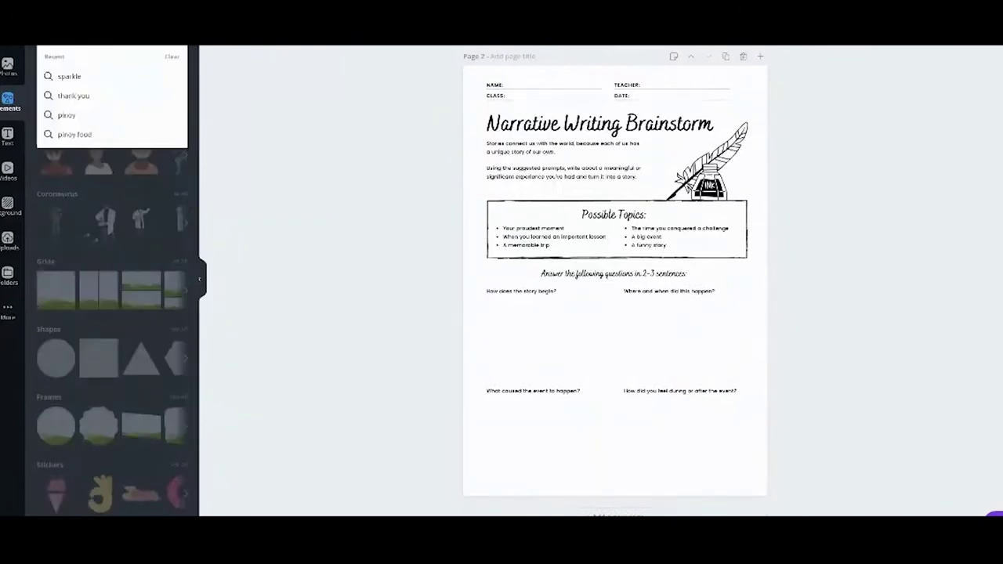
key("Escape")
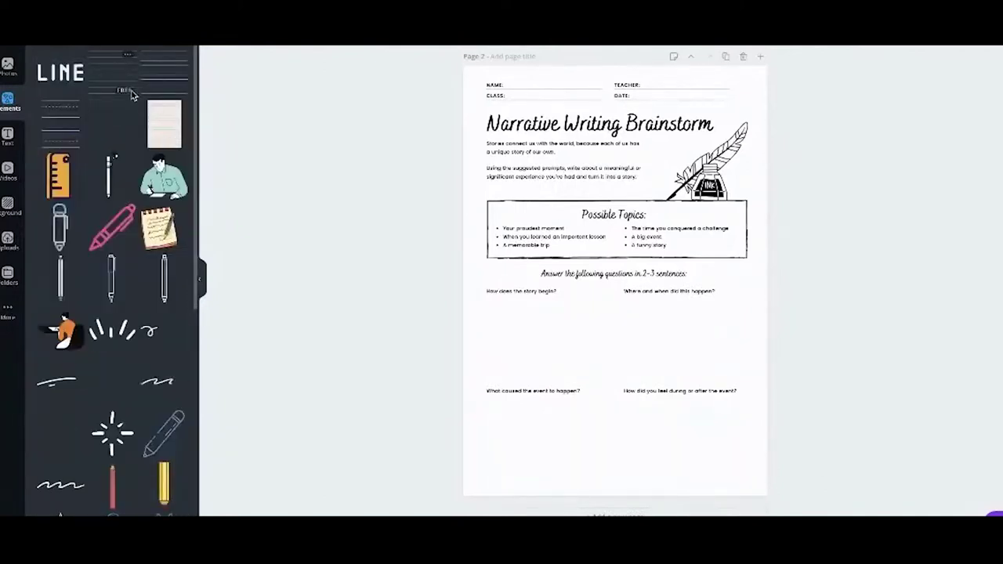
left_click(180, 137)
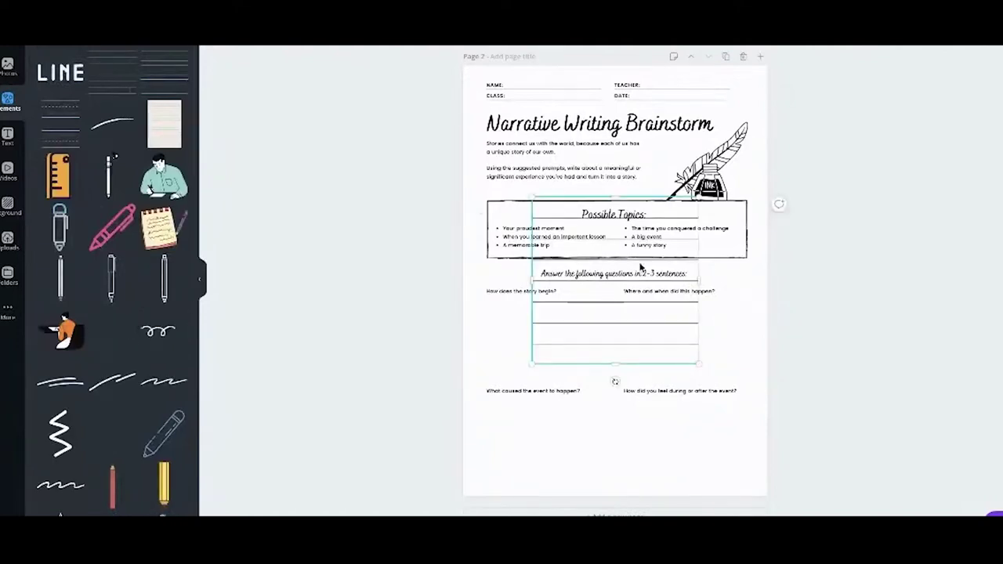
- Place the line block under "How does the story begin?" and resize it to eight lines across the column, ending above the question below
left_click_drag(698, 198, 597, 326)
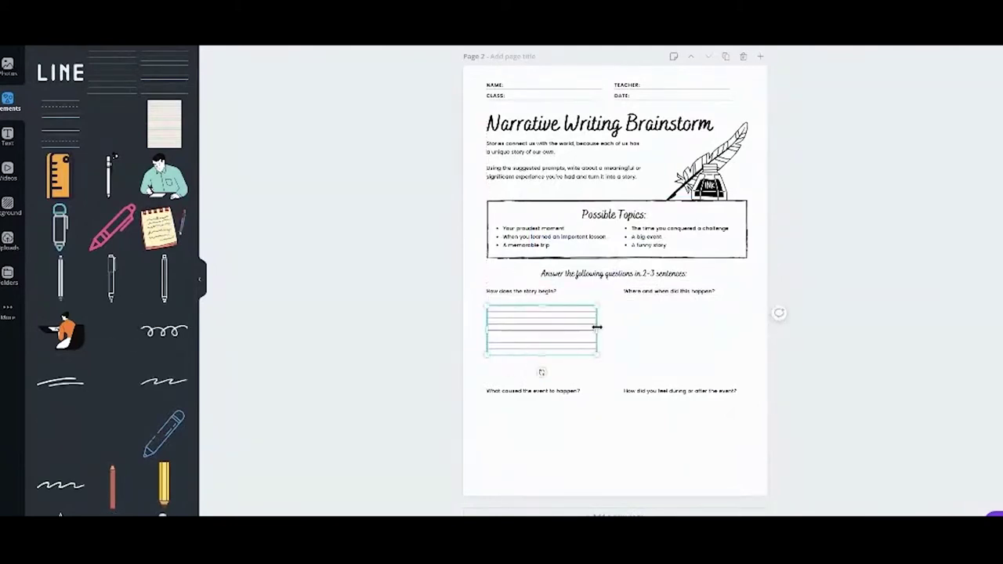
scroll(597, 326, "up", 2)
scroll(597, 332, "up", 2)
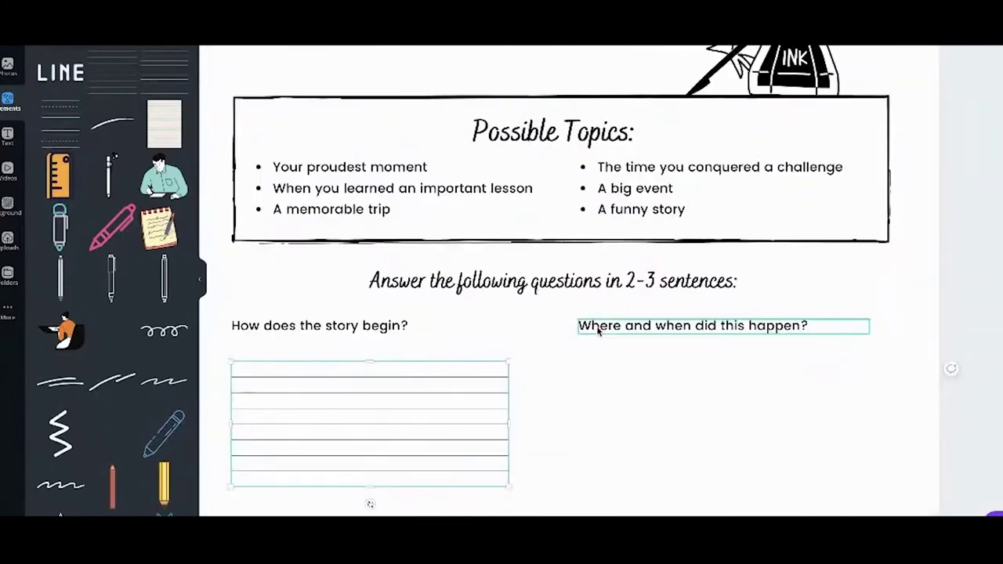
scroll(593, 330, "down", 3)
left_click_drag(508, 279, 774, 359)
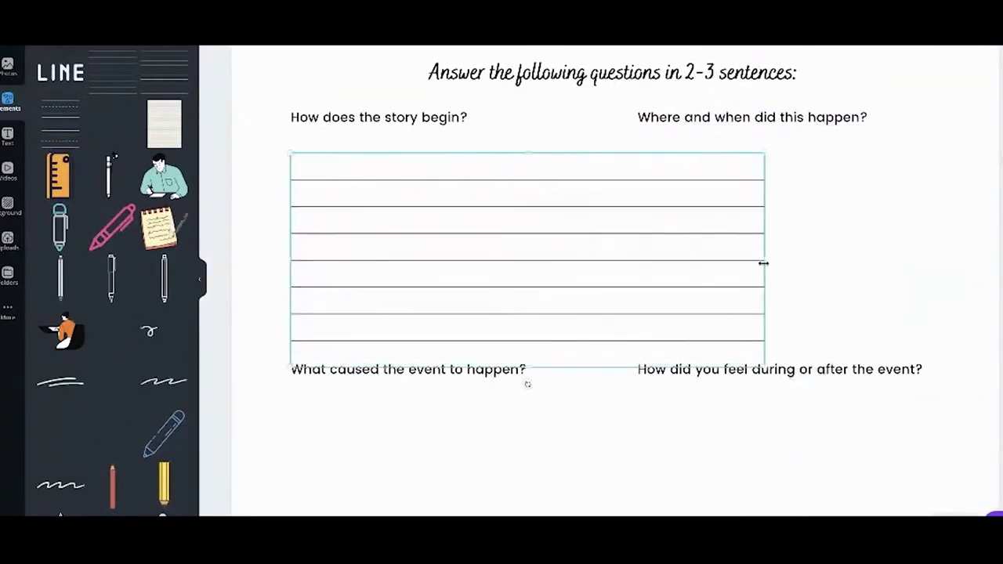
left_click_drag(761, 264, 610, 264)
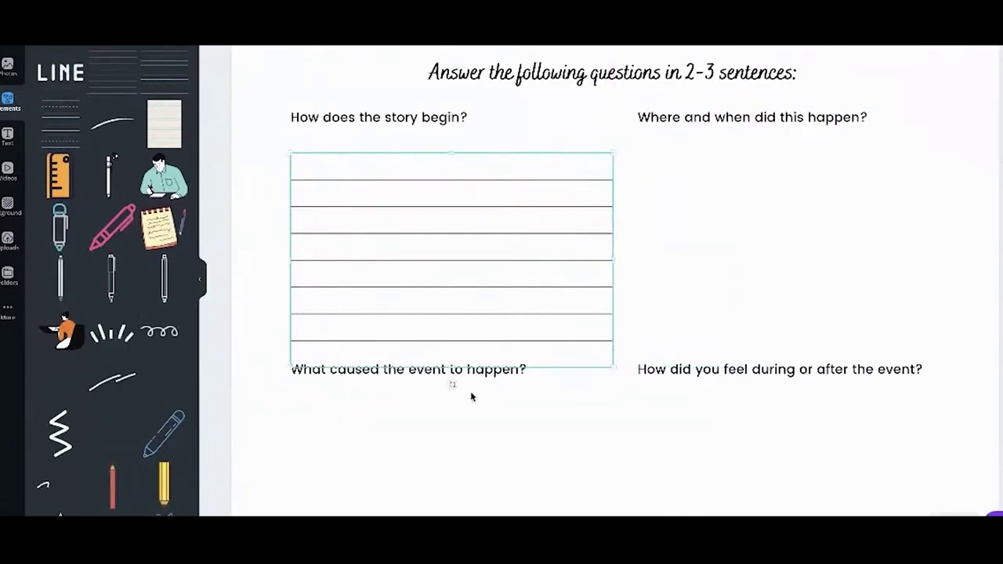
left_click_drag(451, 367, 451, 343)
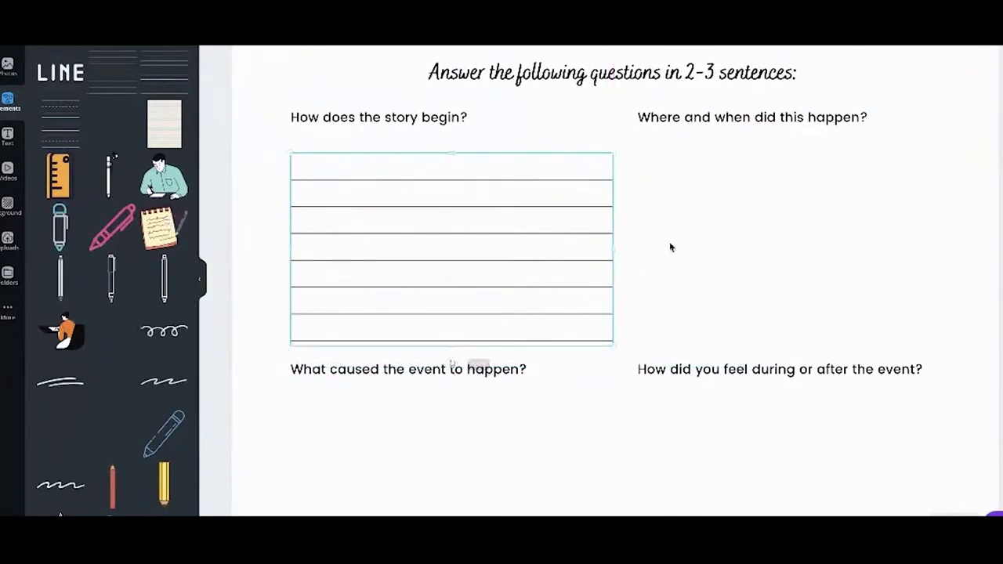
left_click_drag(528, 251, 525, 241)
left_click_drag(613, 323, 586, 324)
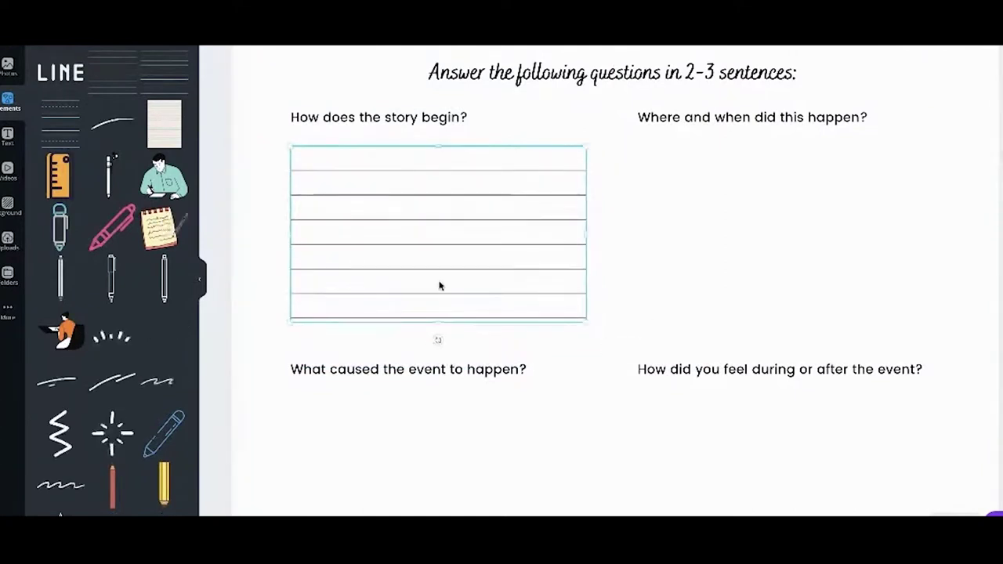
- Duplicate the line block and place the copy under "Where and when did this happen?"
key("ctrl+d")
left_click_drag(441, 264, 763, 240)
left_click(593, 477)
- Duplicate both line blocks together and place the copies under the two lower questions, aligned with the blocks above
scroll(593, 479, "down", 3)
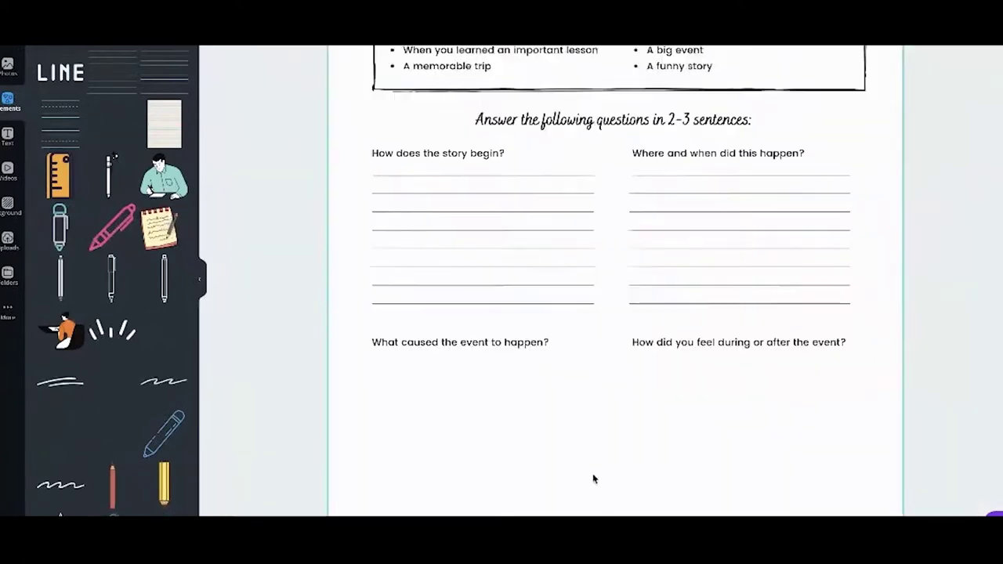
left_click_drag(360, 221, 748, 385)
key("ctrl+d")
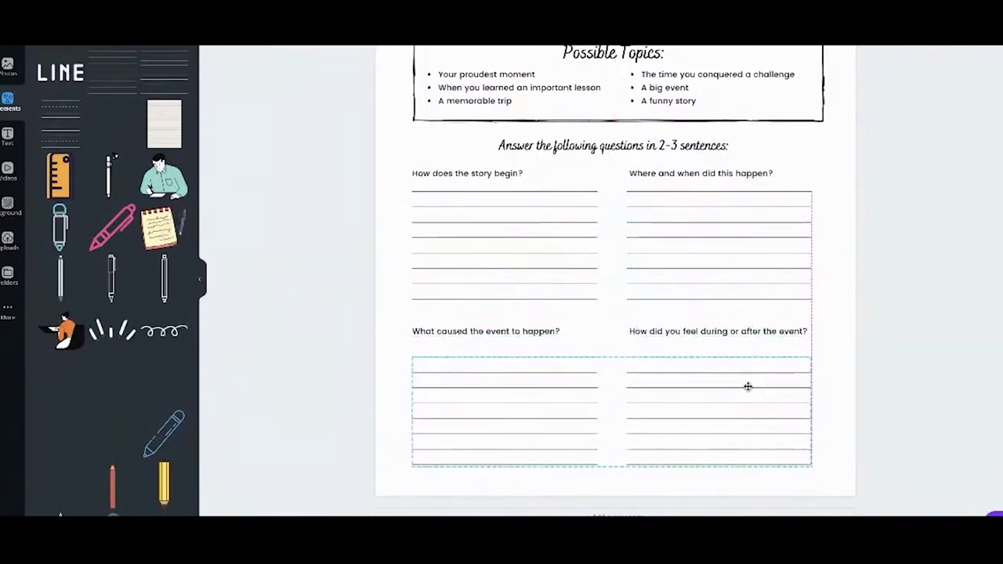
left_click(874, 381)
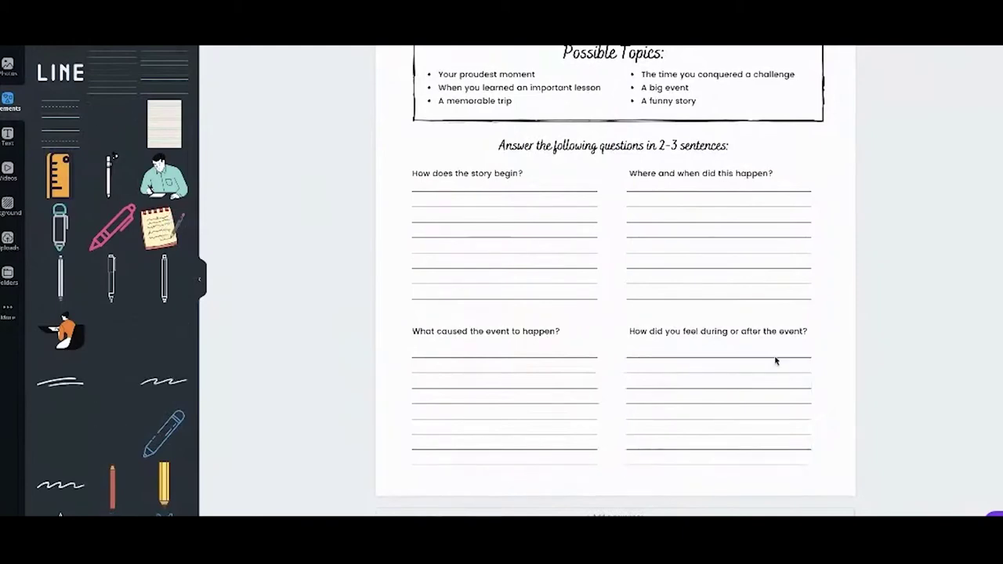
- Add the dashed handwriting-line block to the blank page 3, shrink it, and place it in the page's upper-left area
scroll(541, 350, "up", 3)
scroll(542, 350, "down", 6)
scroll(539, 347, "up", 4)
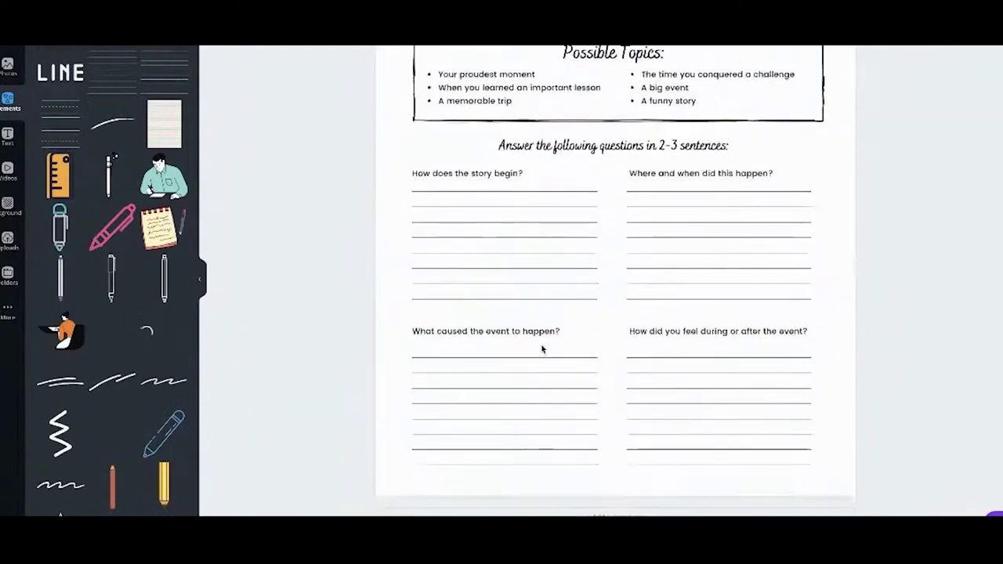
scroll(272, 190, "down", 5)
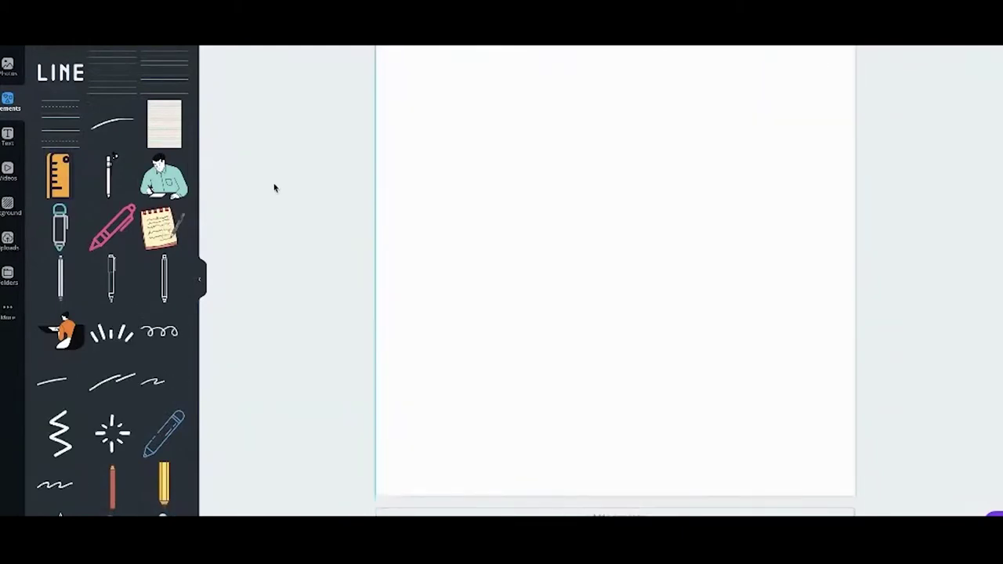
left_click(64, 140)
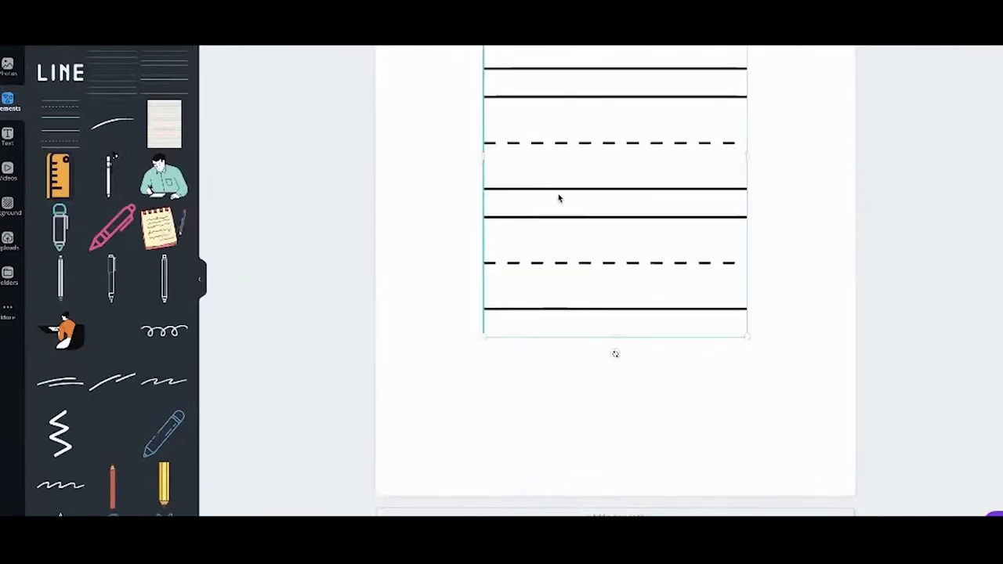
scroll(560, 195, "up", 2)
scroll(564, 194, "up", 3)
left_click_drag(750, 208, 641, 404)
left_click_drag(570, 430, 528, 174)
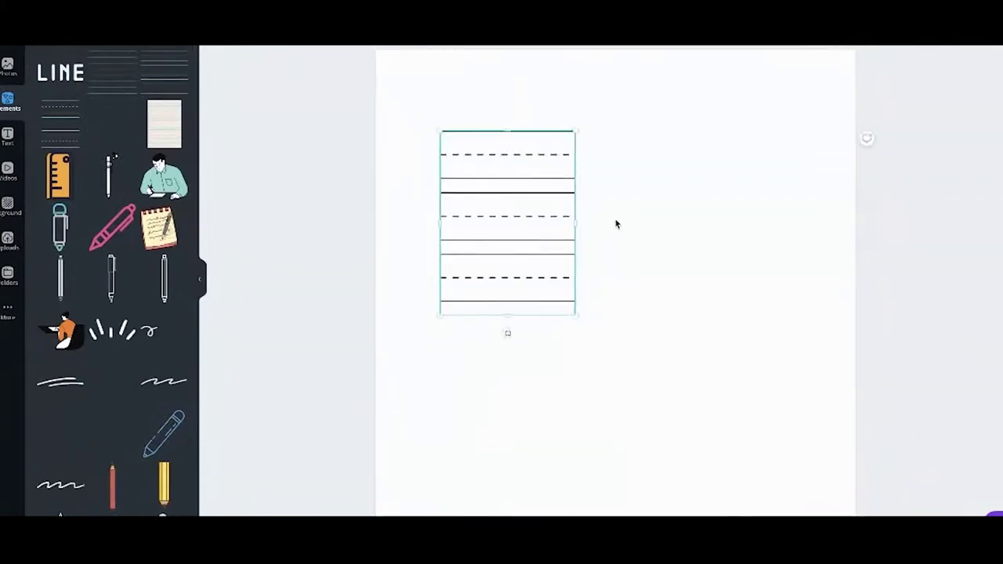
- Stretch the handwriting-line block across most of page 3's width and extend it downward to add more rows of lines
left_click_drag(574, 220, 806, 216)
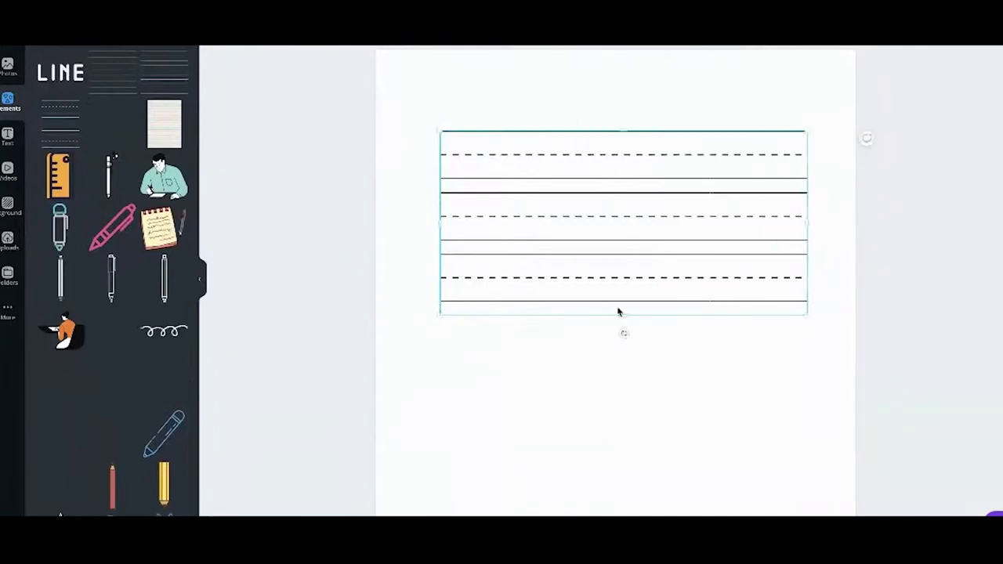
left_click_drag(630, 316, 635, 469)
left_click(889, 365)
- Nudge the handwriting-line block on page 3 slightly up and to the left
scroll(806, 246, "up", 10)
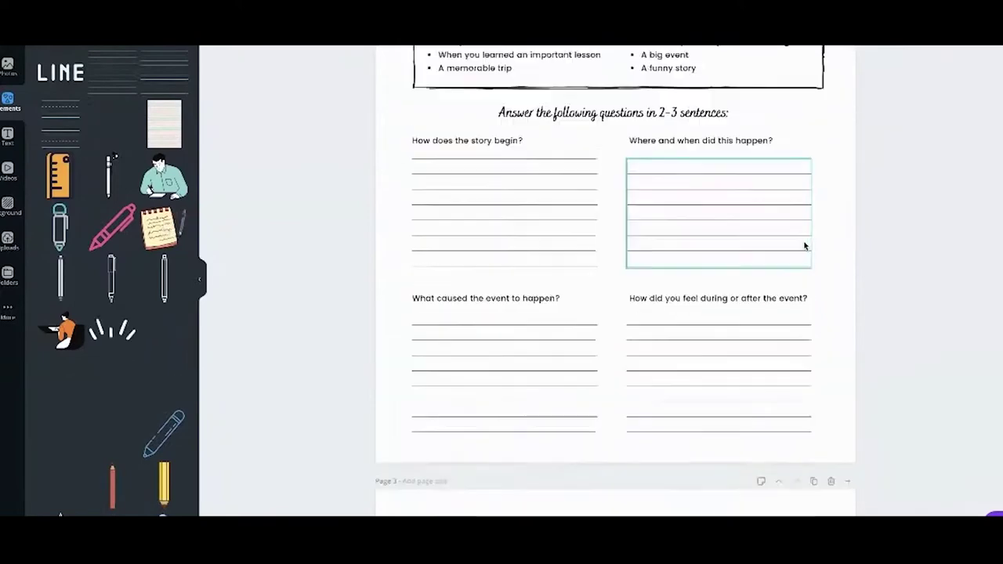
scroll(804, 246, "down", 15)
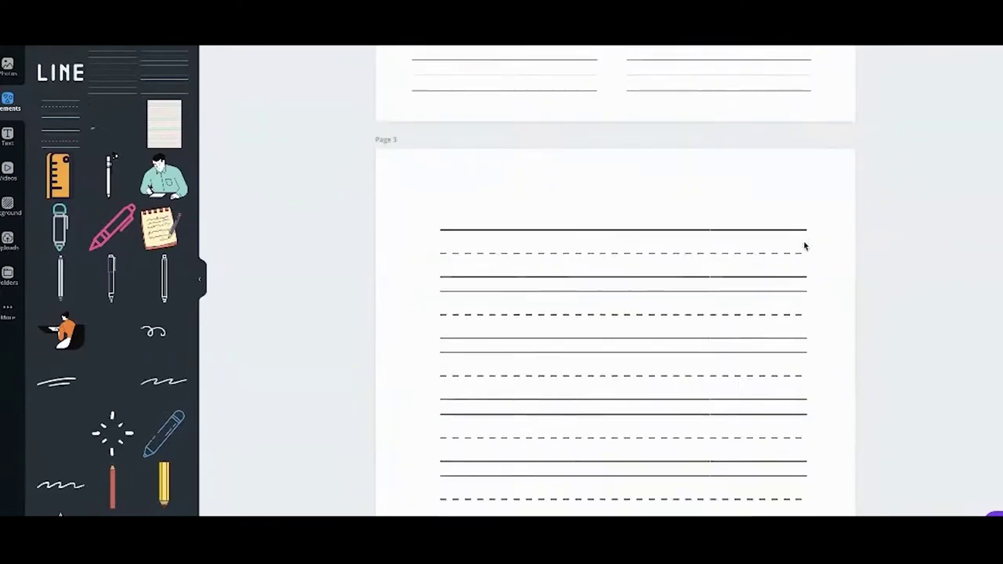
scroll(804, 246, "down", 3)
scroll(732, 239, "up", 2)
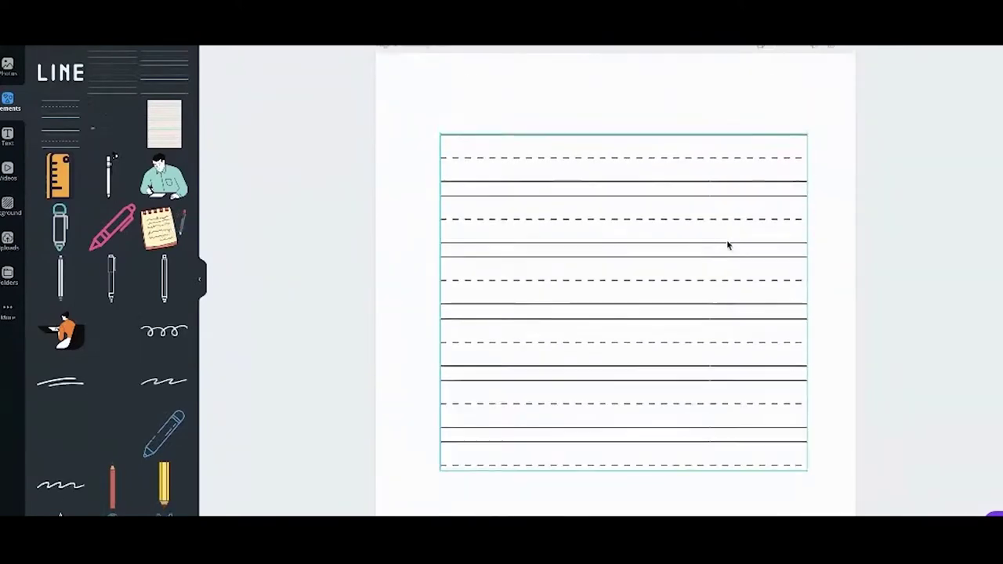
left_click_drag(728, 246, 711, 229)
left_click(889, 222)
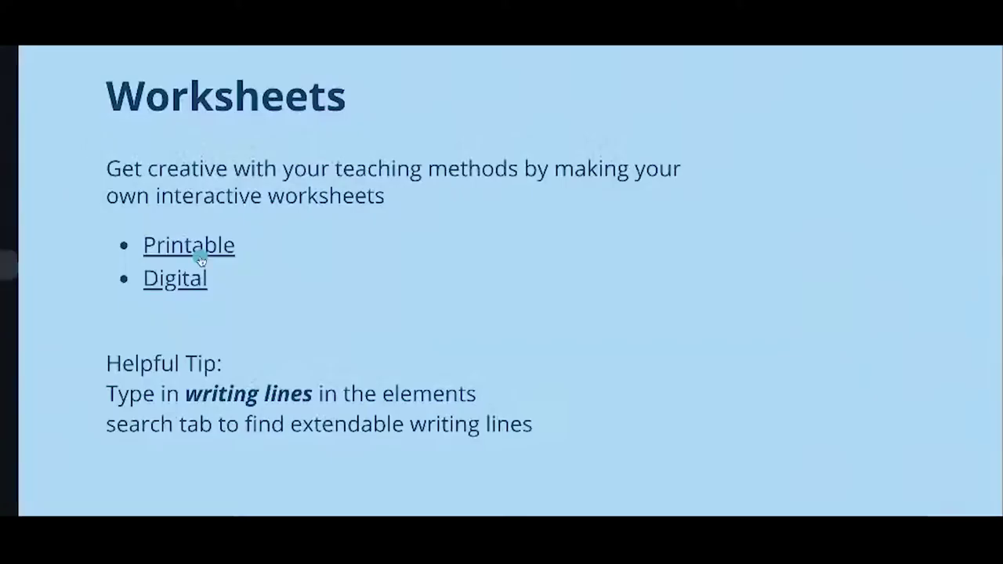
- Open the Digital worksheet template from the Worksheets slide and replace the Traits answer placeholder with "zkzizbxahvx"
left_click(178, 282)
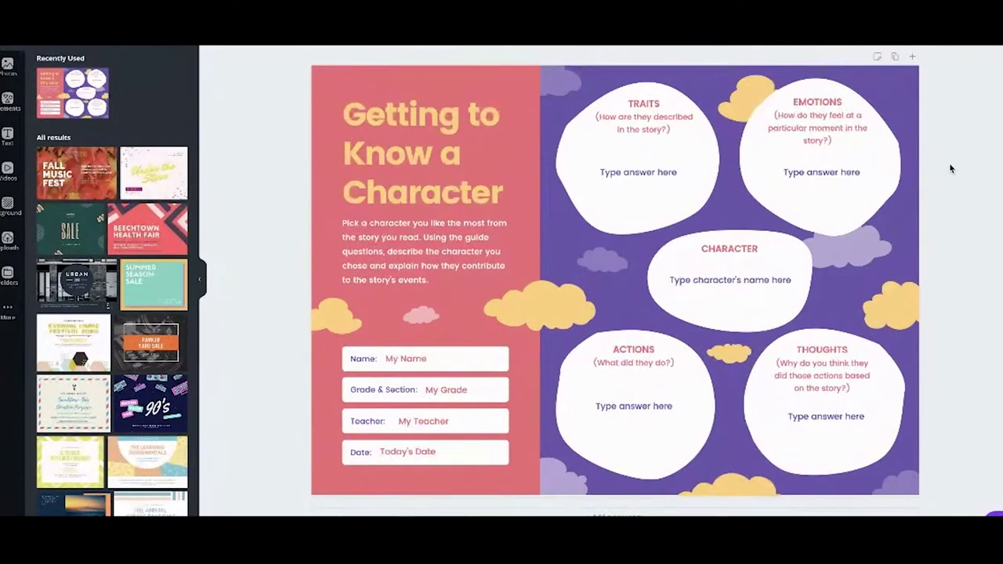
left_click(640, 172)
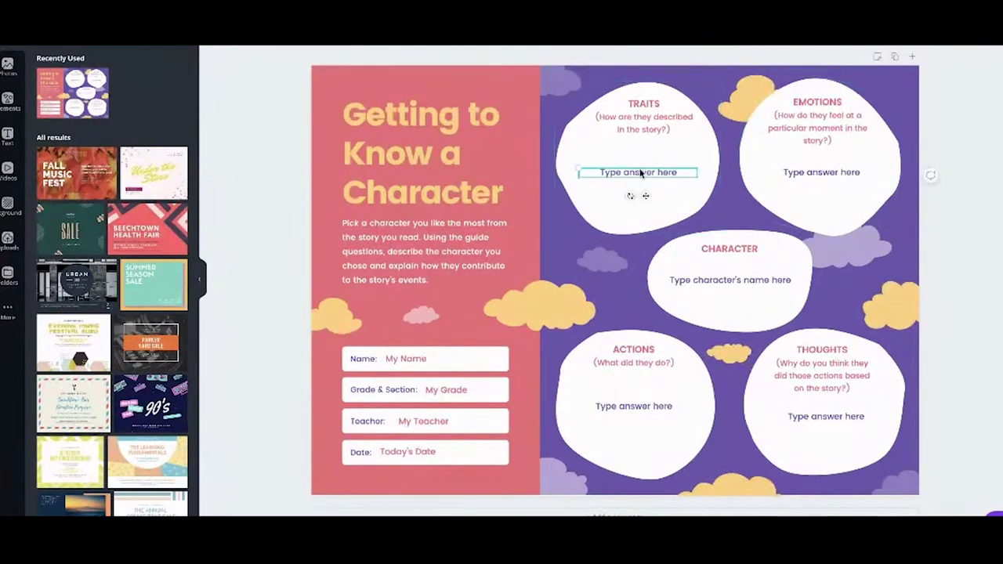
double_click(640, 172)
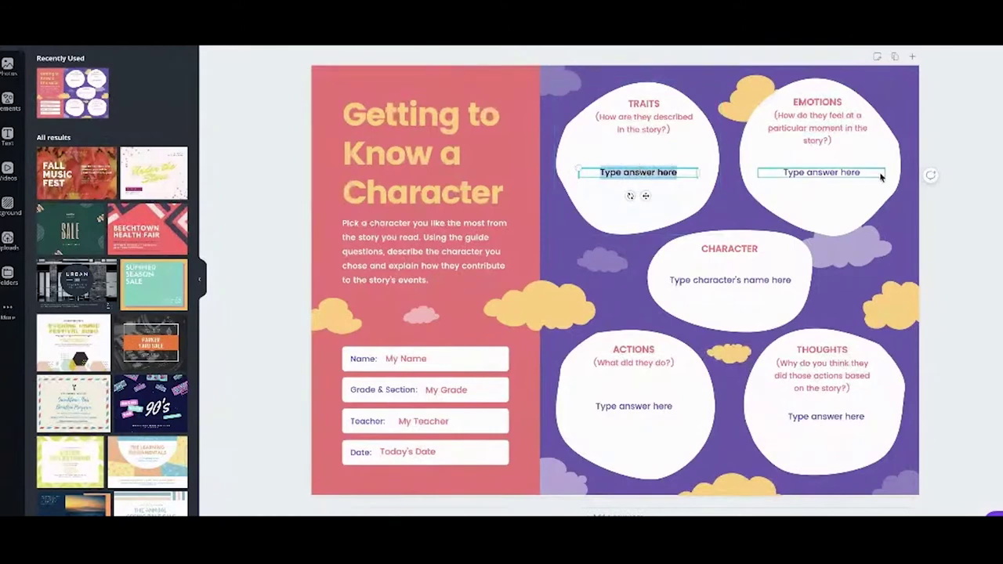
type("zkzizbxahvx")
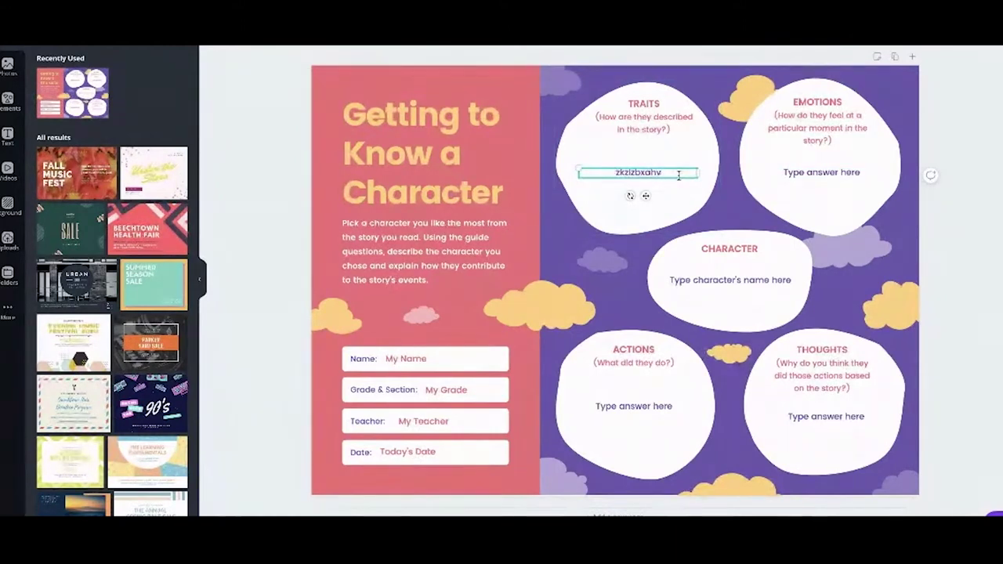
left_click(964, 171)
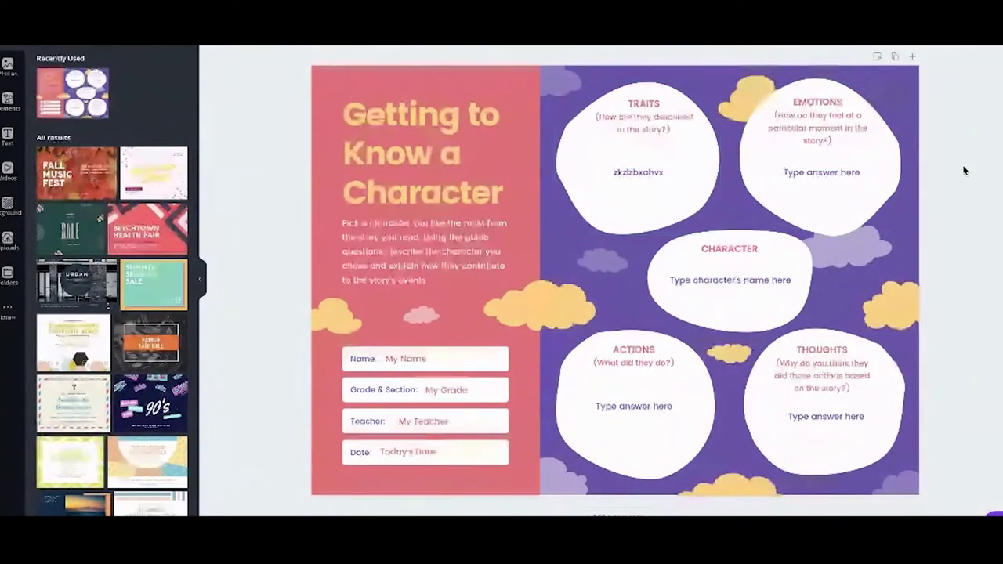
- Undo the Traits answer edit and replace the Name placeholder on the digital worksheet with the student's first name
key("ctrl+z")
left_click(402, 358)
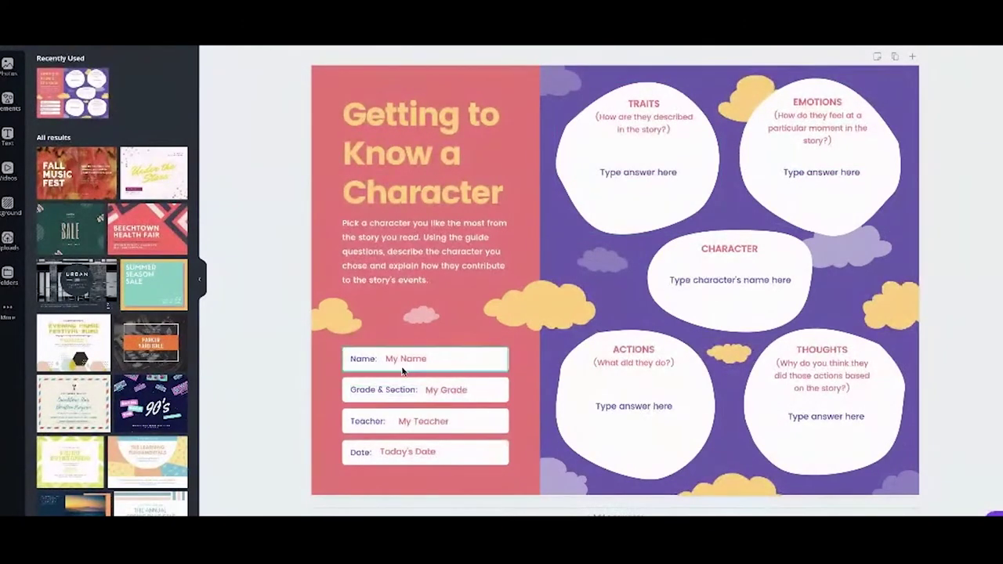
double_click(402, 358)
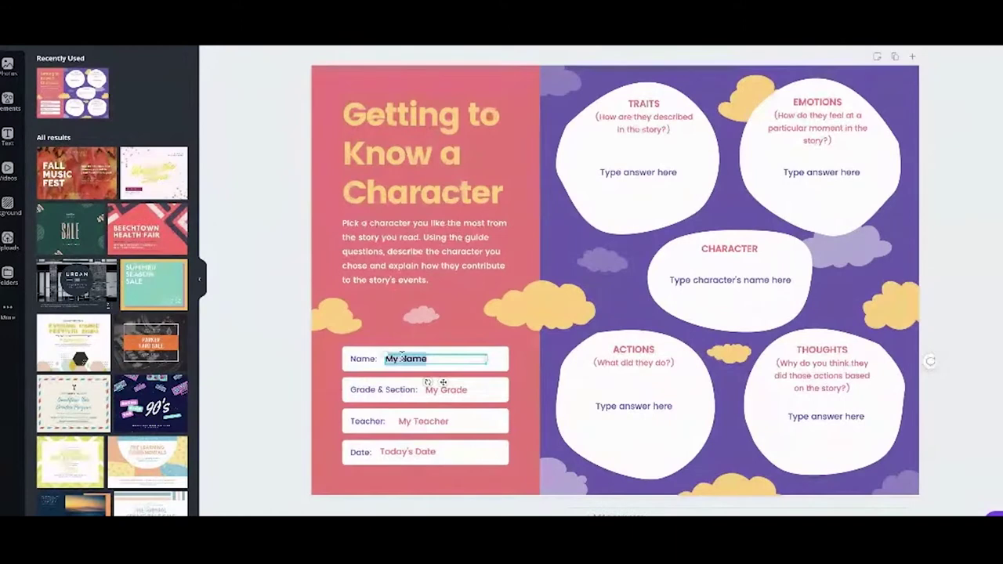
type("Thea")
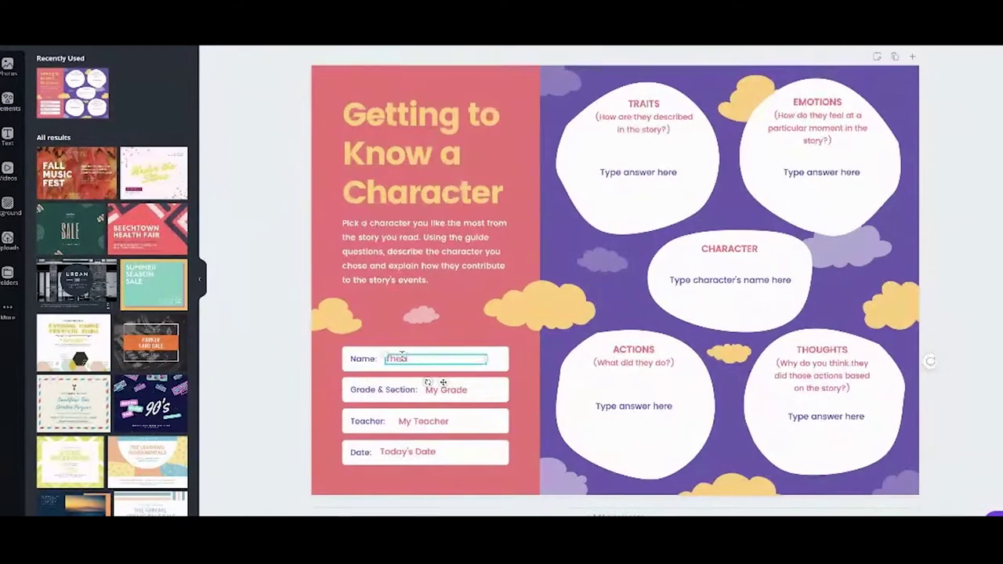
left_click(961, 198)
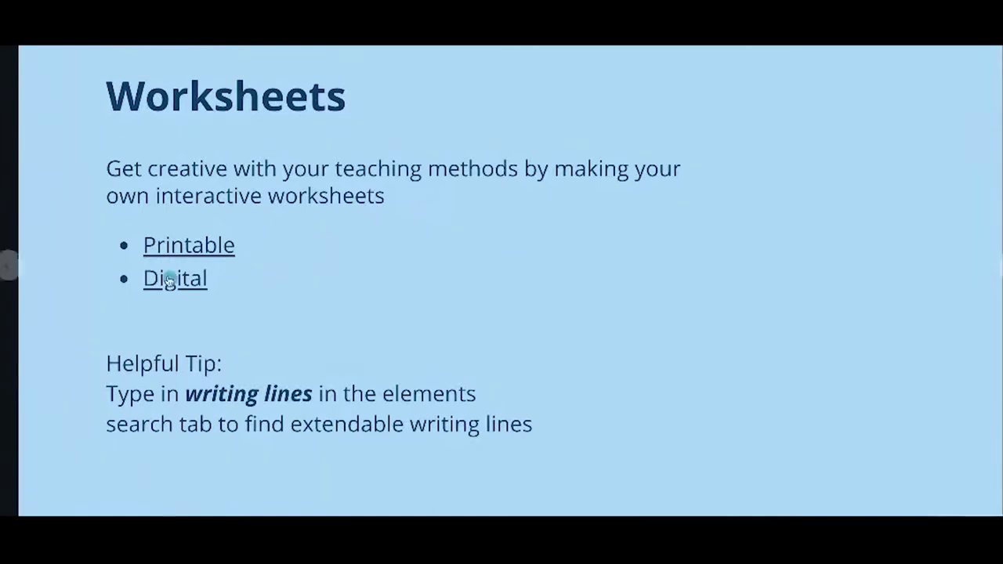
- Advance the presentation from the Worksheets slide through the Graphic Organizers title slide
left_click(195, 284)
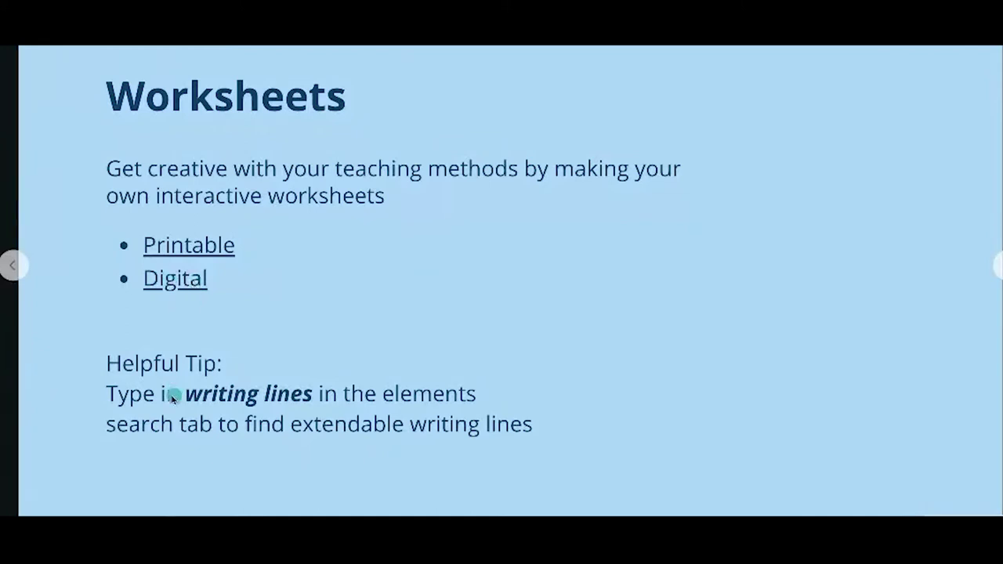
left_click(116, 394)
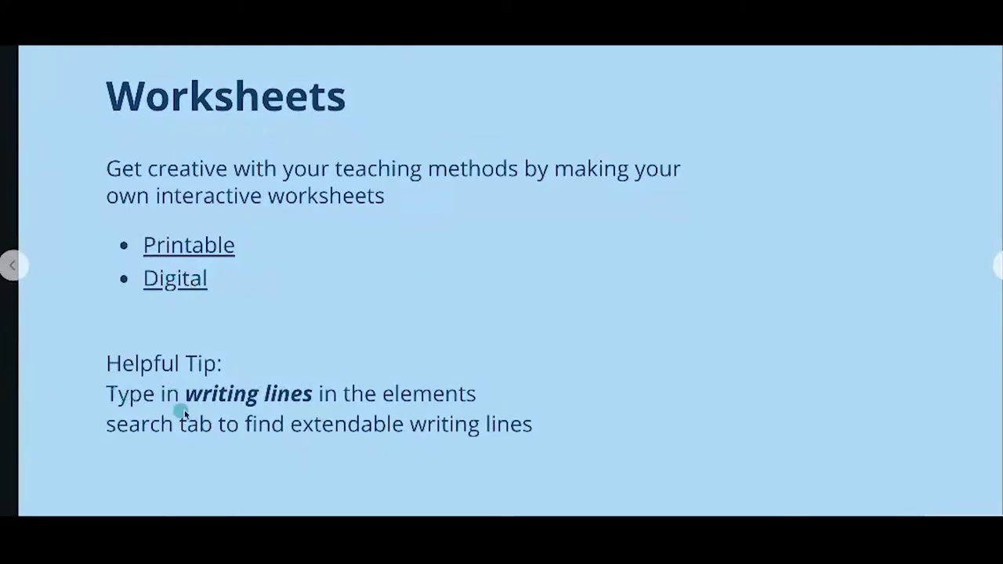
left_click(268, 409)
left_click(996, 265)
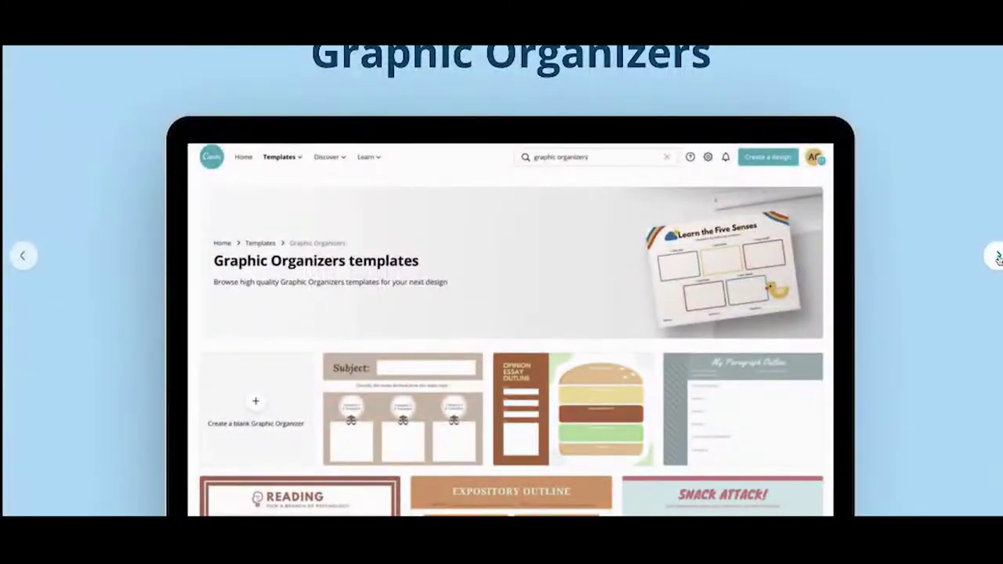
left_click(996, 259)
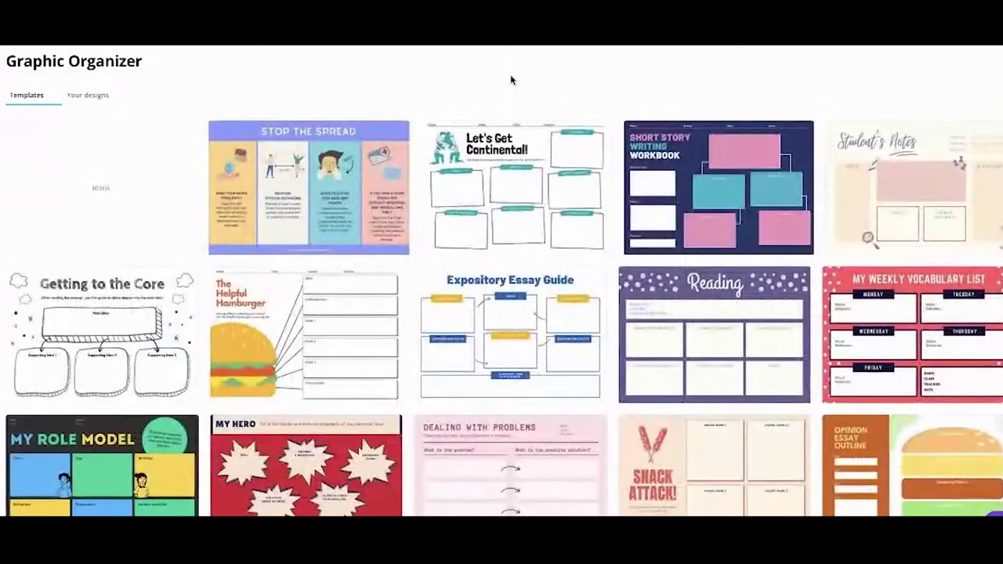
- Browse the Graphic Organizer template gallery for the available classroom layouts
scroll(511, 80, "down", 2)
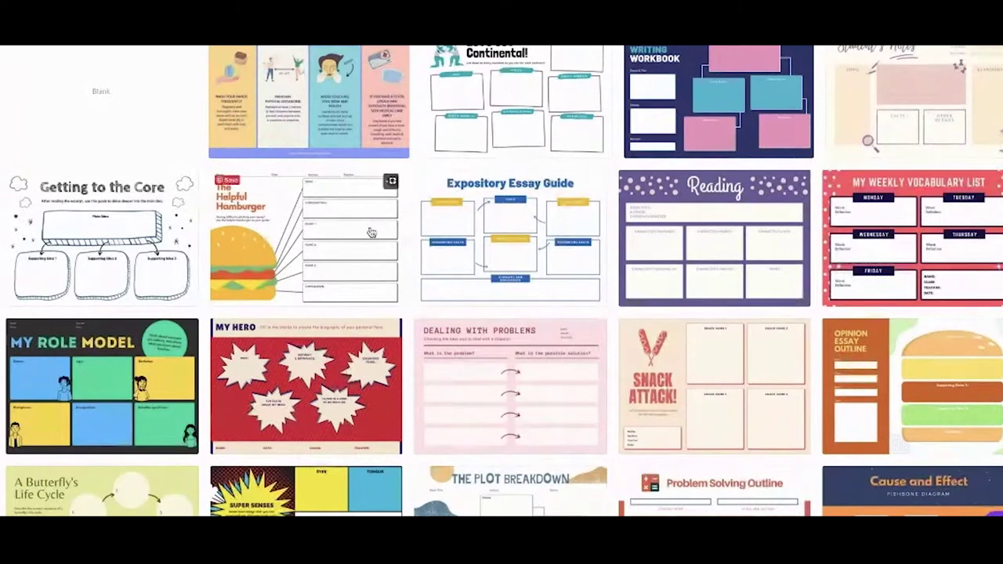
scroll(600, 286, "down", 3)
scroll(600, 286, "down", 3)
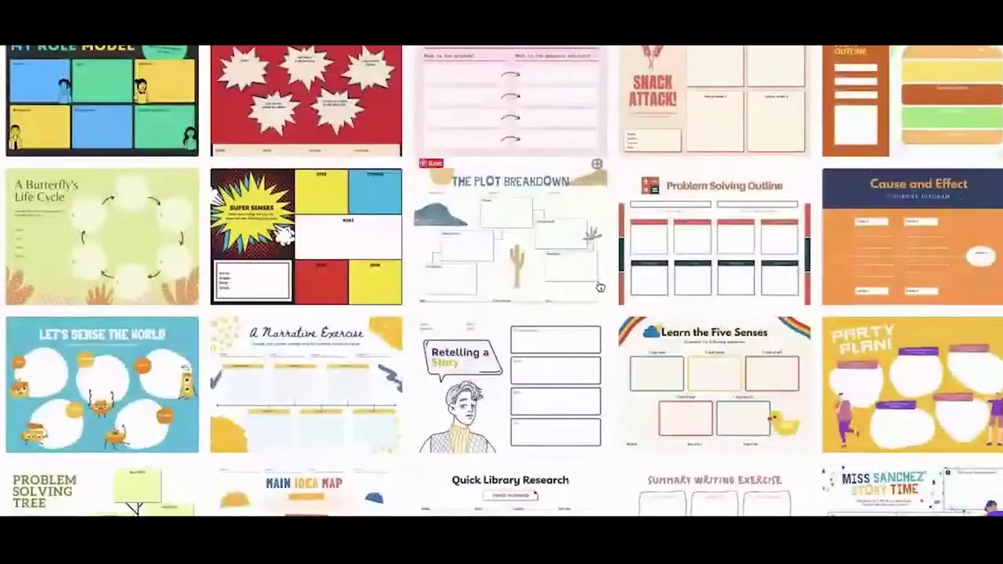
scroll(601, 286, "down", 5)
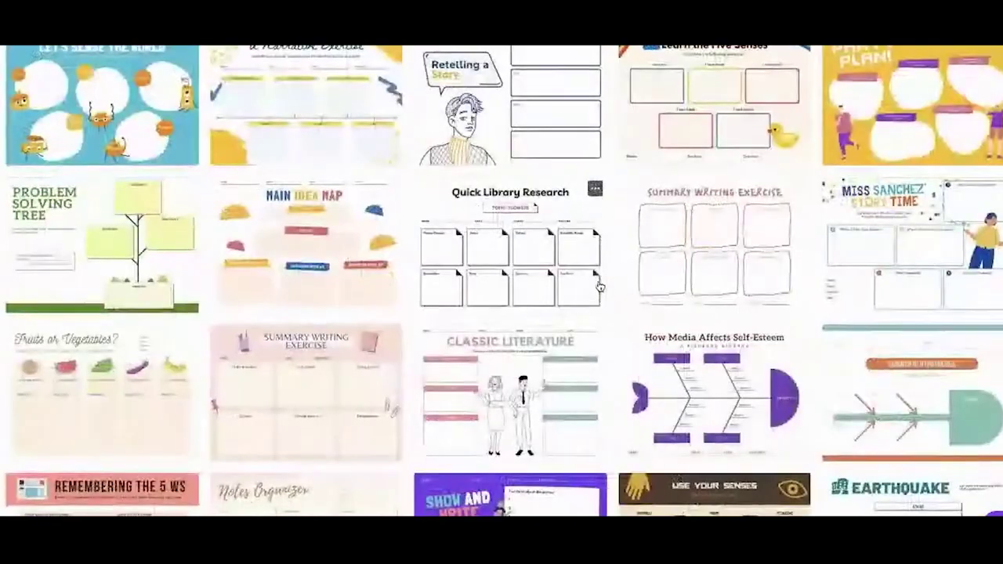
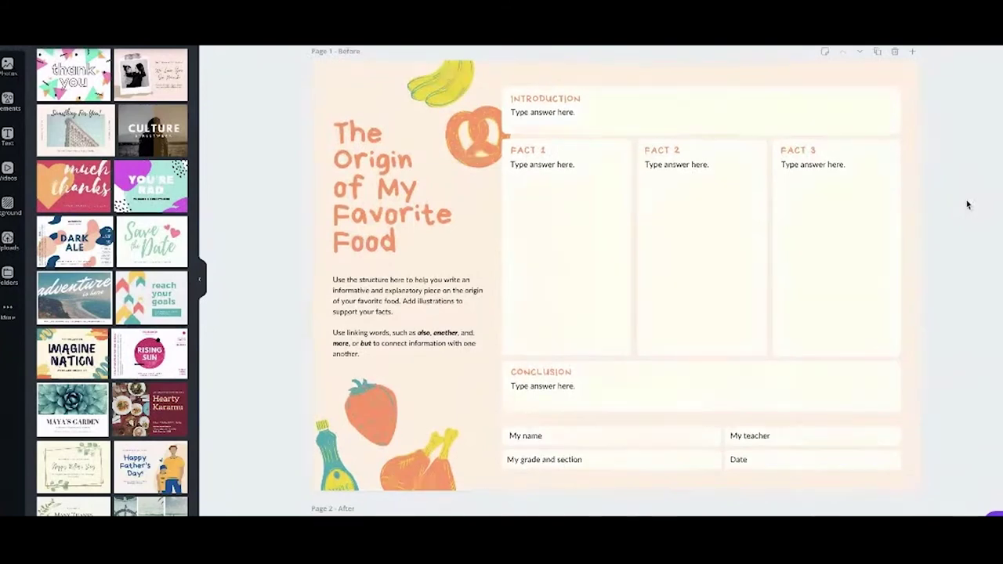
- Compare the Before and After versions of The Origin of My Favorite Food worksheet, with the side panel collapsed
scroll(968, 204, "down", 5)
scroll(967, 204, "down", 1)
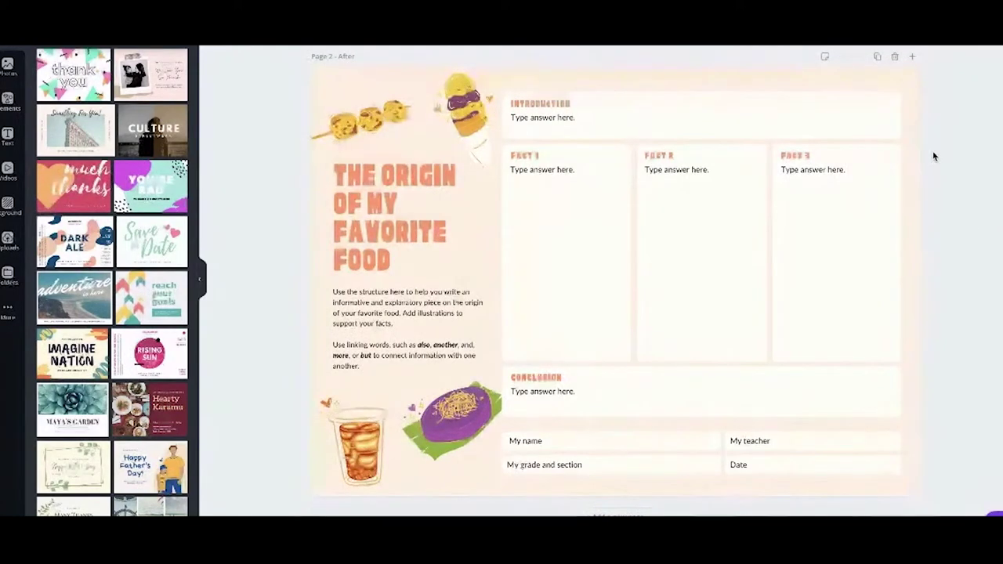
left_click(462, 109)
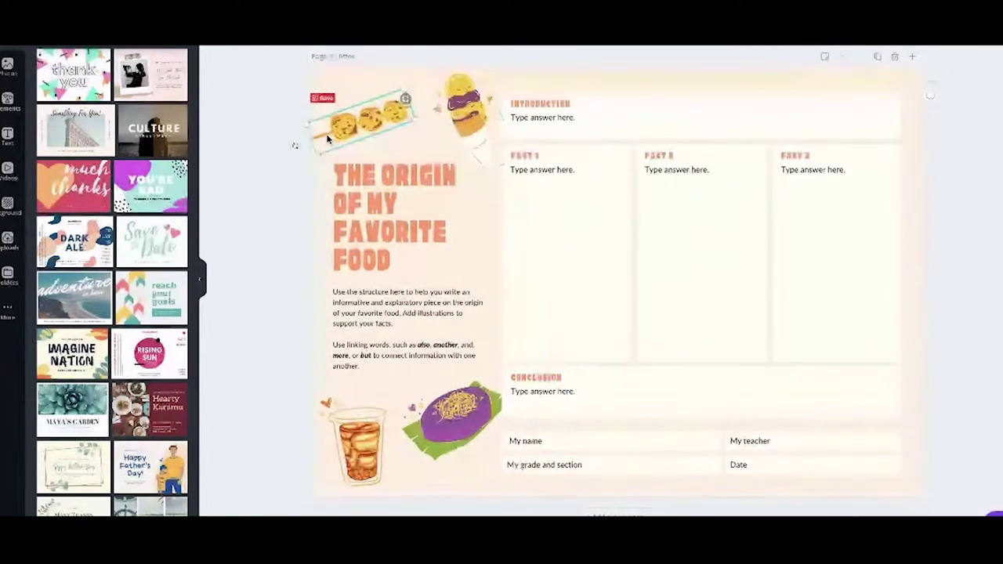
left_click(470, 439)
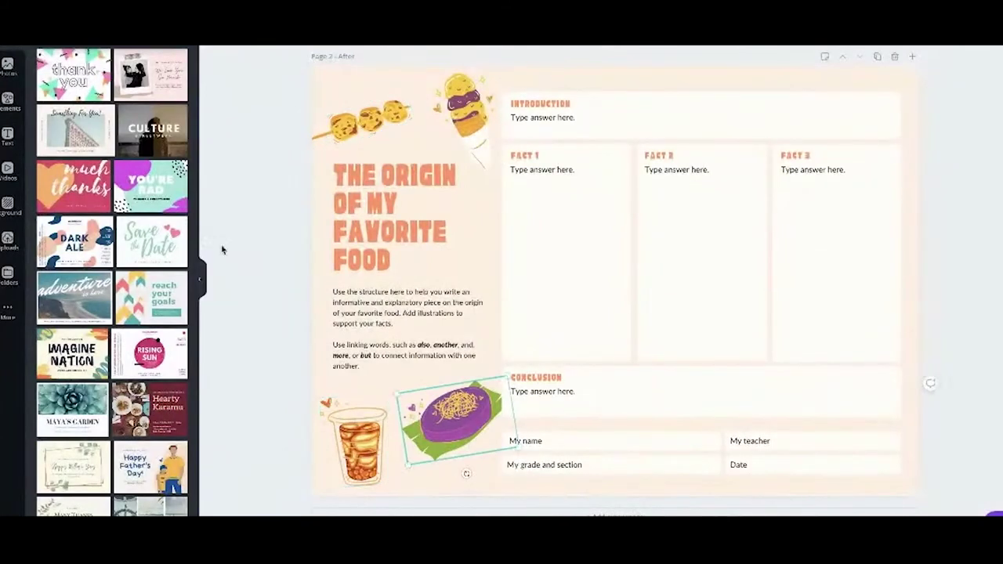
left_click(200, 286)
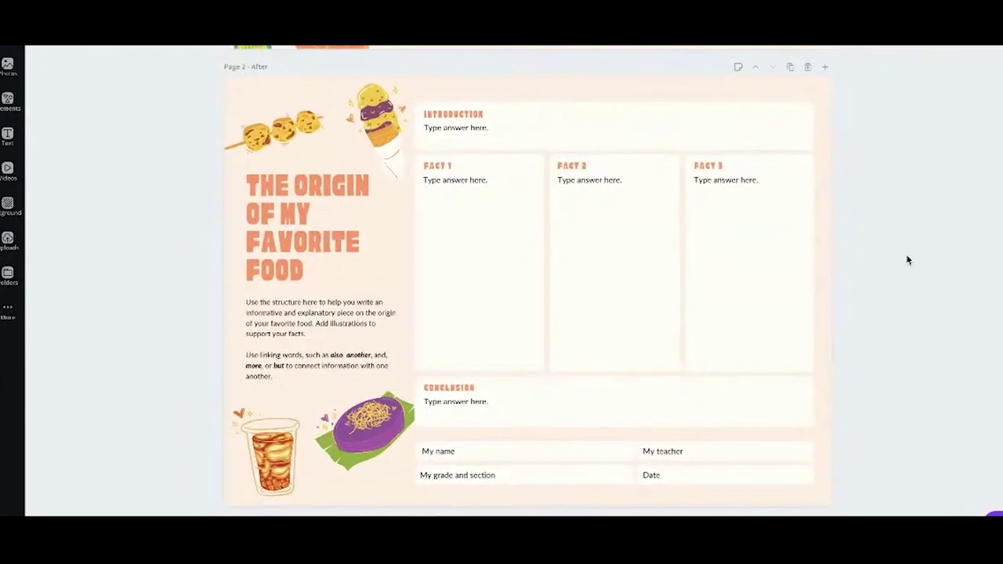
scroll(908, 260, "up", 5)
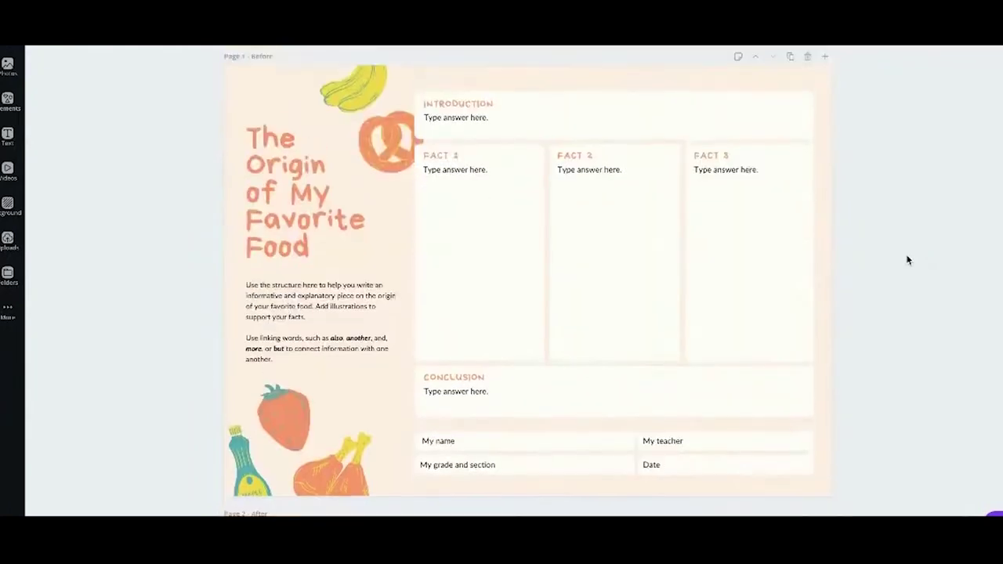
left_click(550, 85)
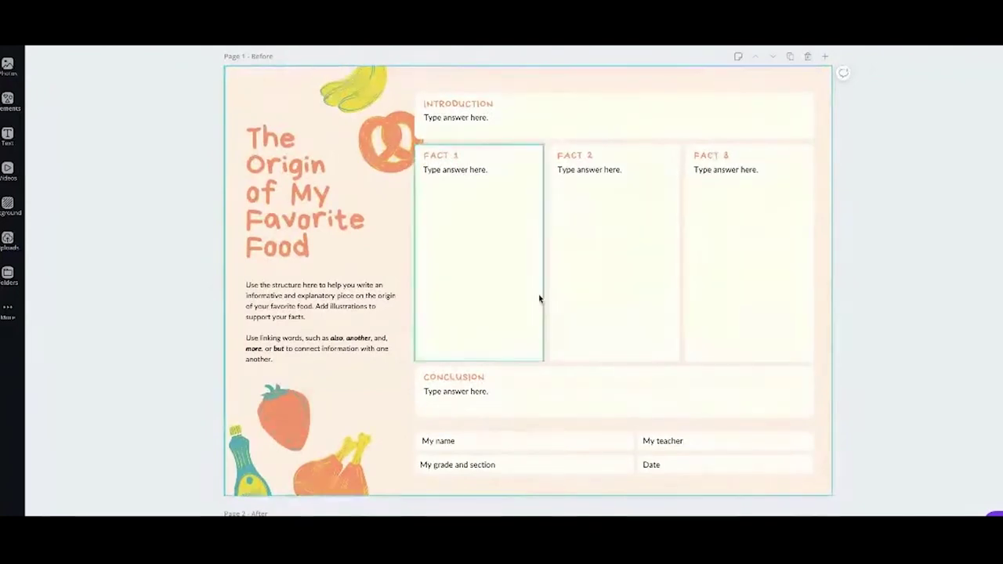
scroll(539, 299, "down", 1)
scroll(540, 299, "down", 5)
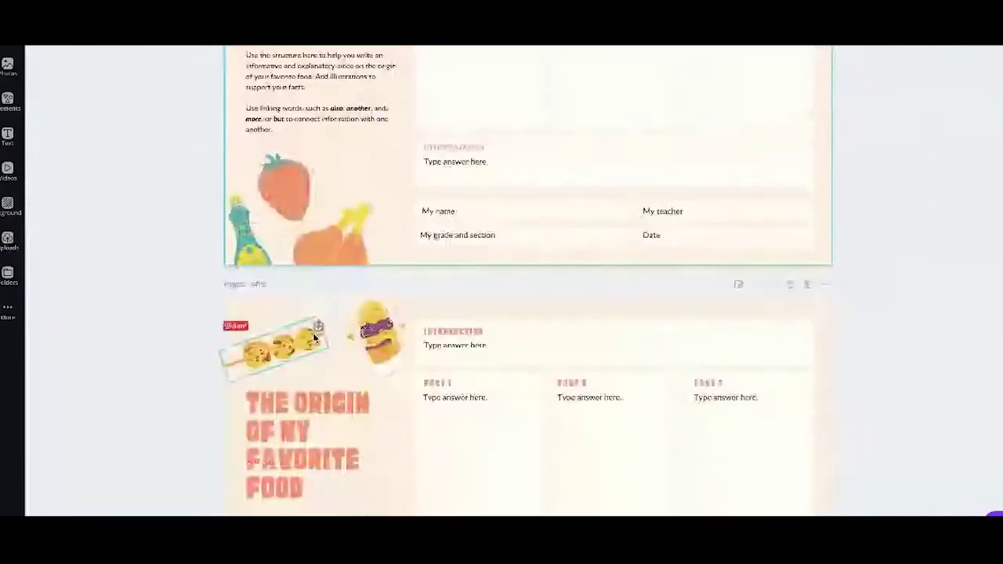
scroll(456, 298, "up", 6)
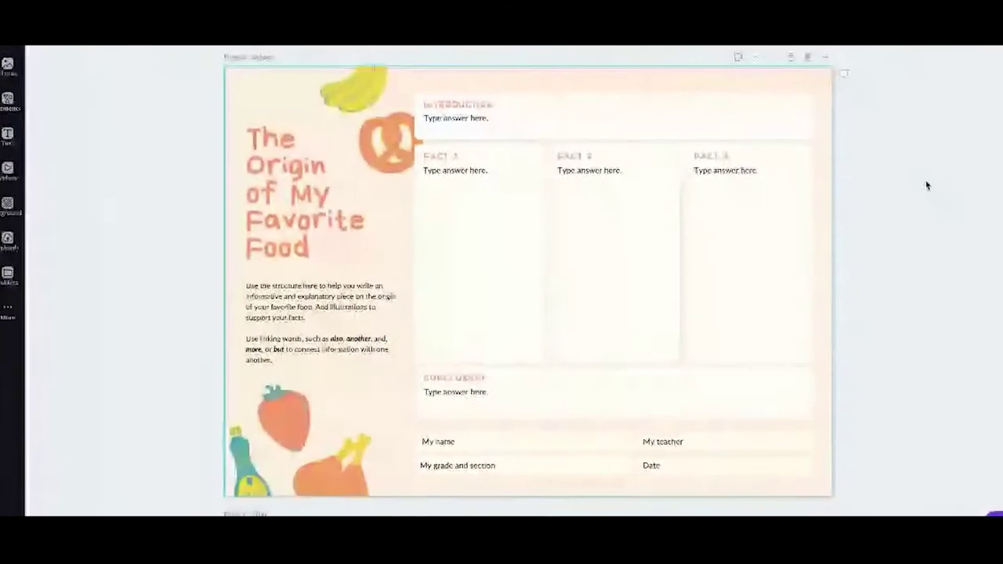
- Duplicate the Before page and delete the banana, pretzel and chicken drumstick illustrations from the copy on page 2
scroll(927, 185, "down", 5)
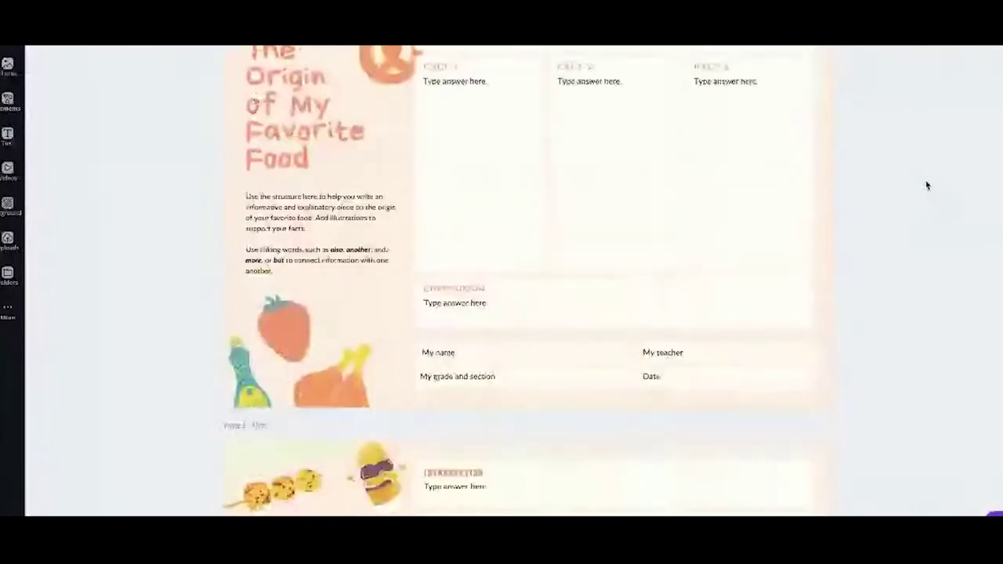
scroll(927, 185, "down", 3)
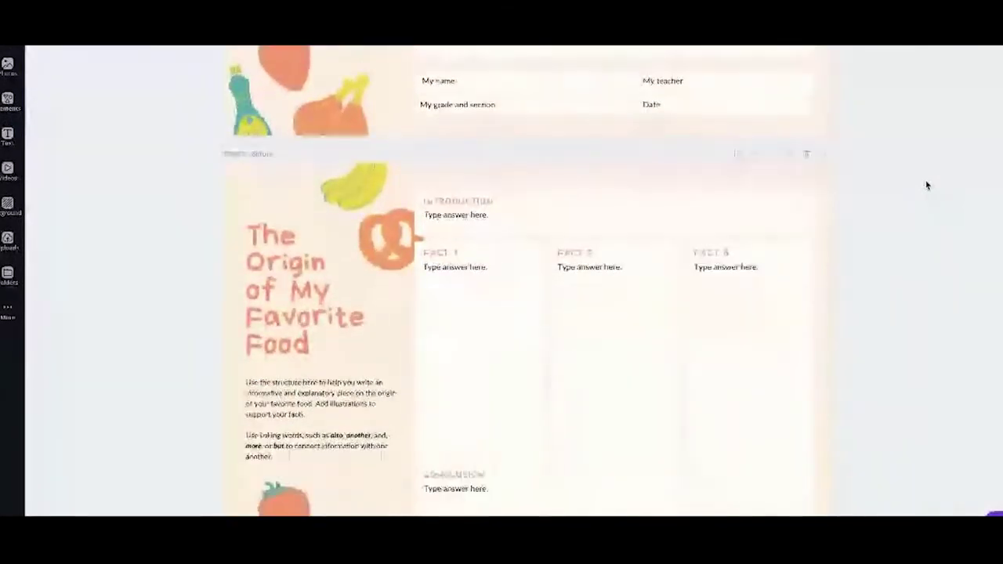
scroll(927, 185, "down", 1)
left_click(364, 110)
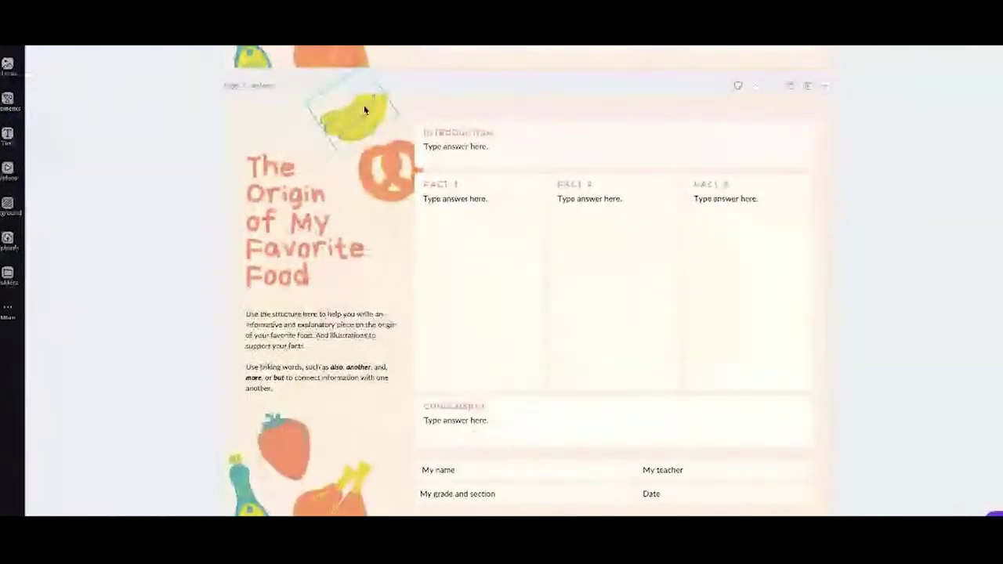
key("Delete")
left_click(385, 186)
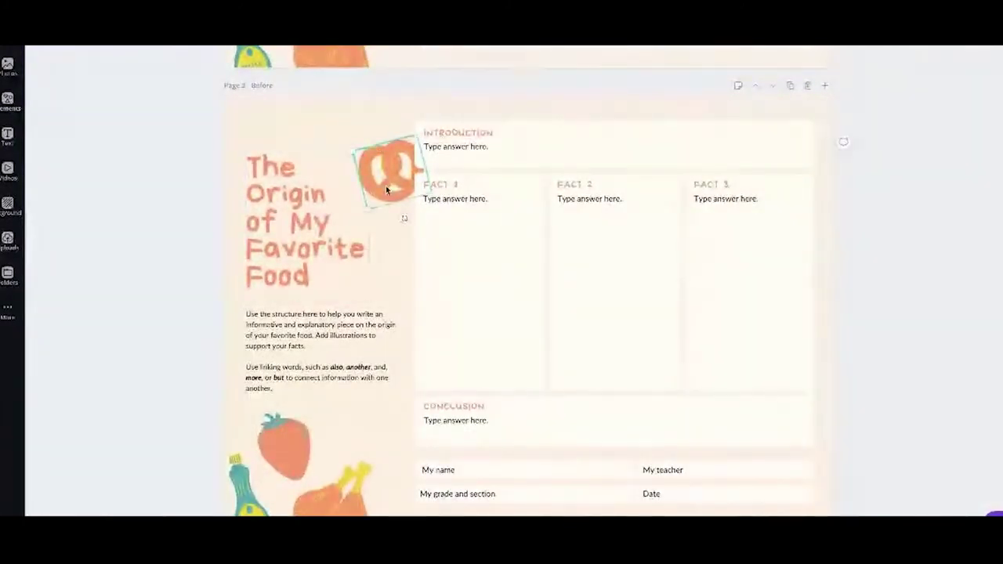
key("Delete")
left_click(330, 499)
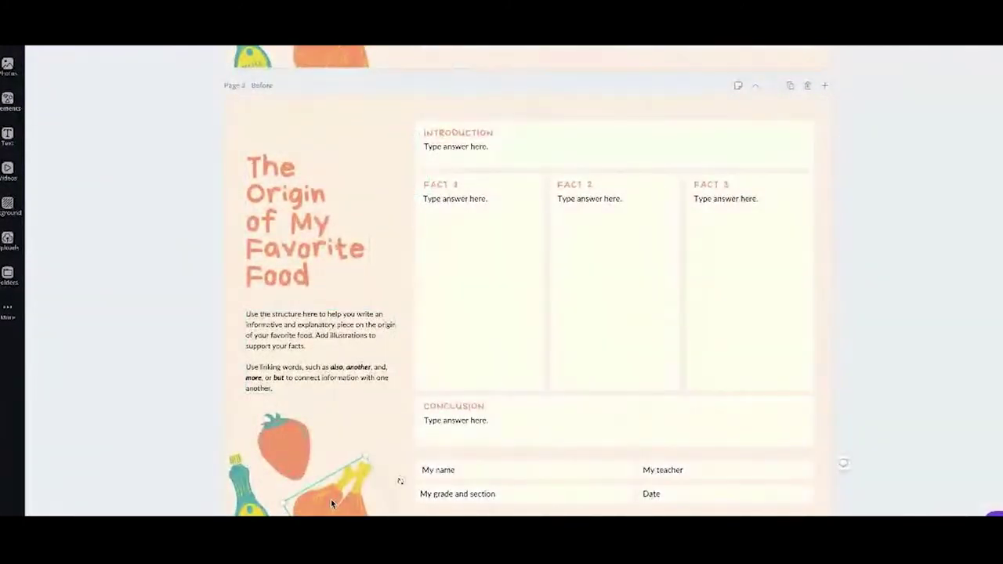
key("Delete")
- Delete the strawberry and bottle illustrations from the duplicated worksheet on page 2
scroll(325, 392, "up", 10)
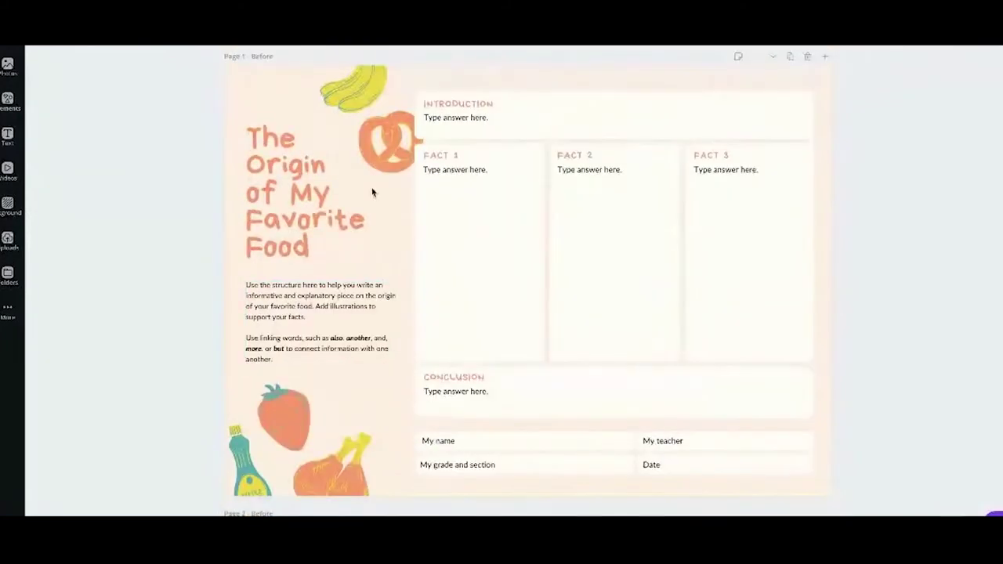
left_click(463, 73)
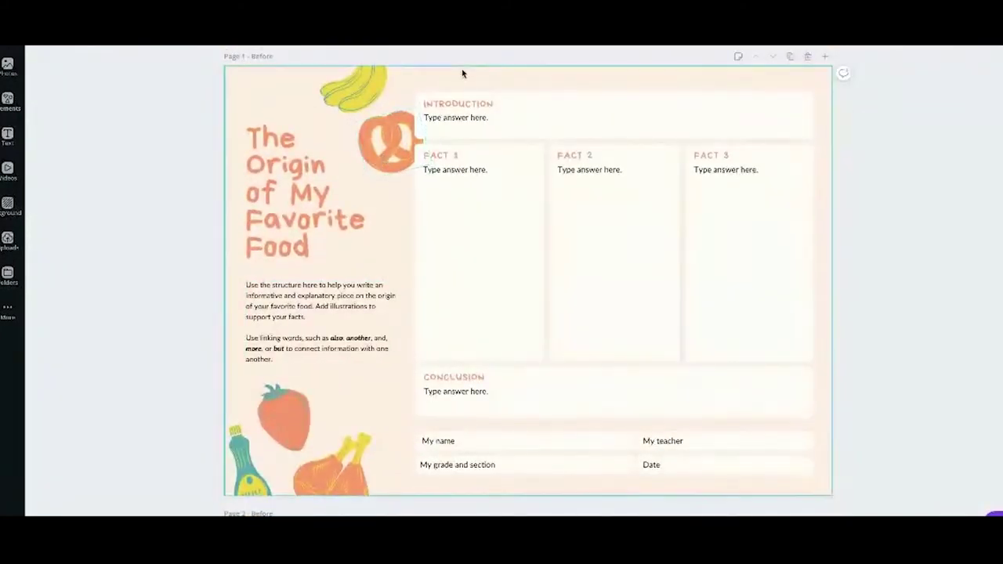
scroll(463, 73, "down", 10)
left_click(289, 369)
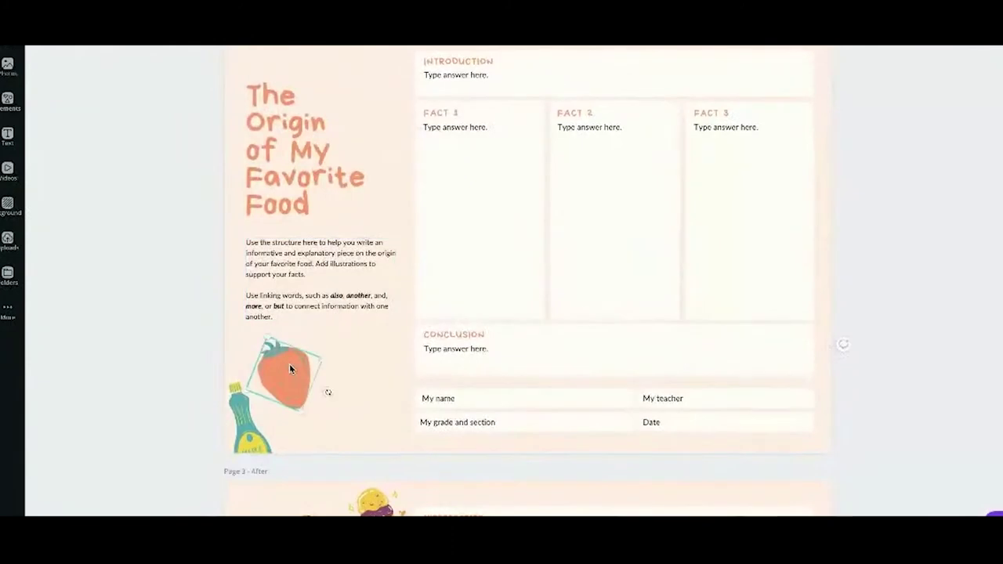
key("Delete")
left_click(241, 425)
key("Delete")
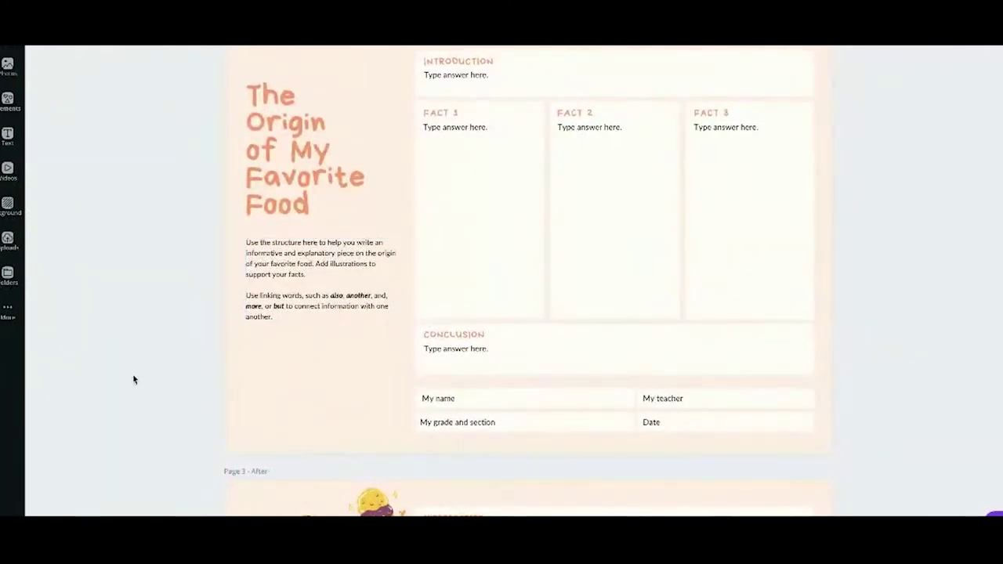
- Search the elements library for "pinoy food" and browse the illustrations for page 2
scroll(133, 374, "up", 3)
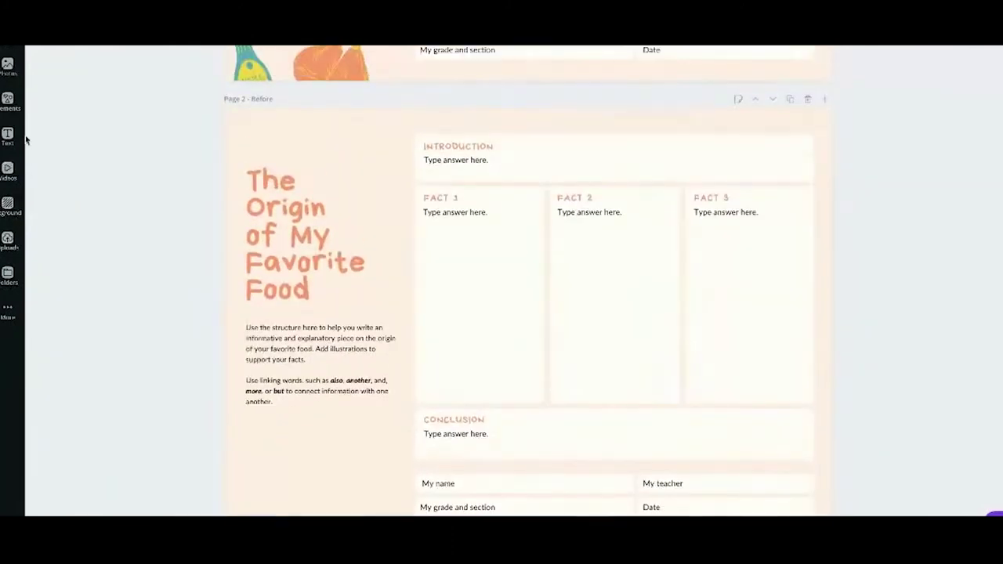
left_click(8, 101)
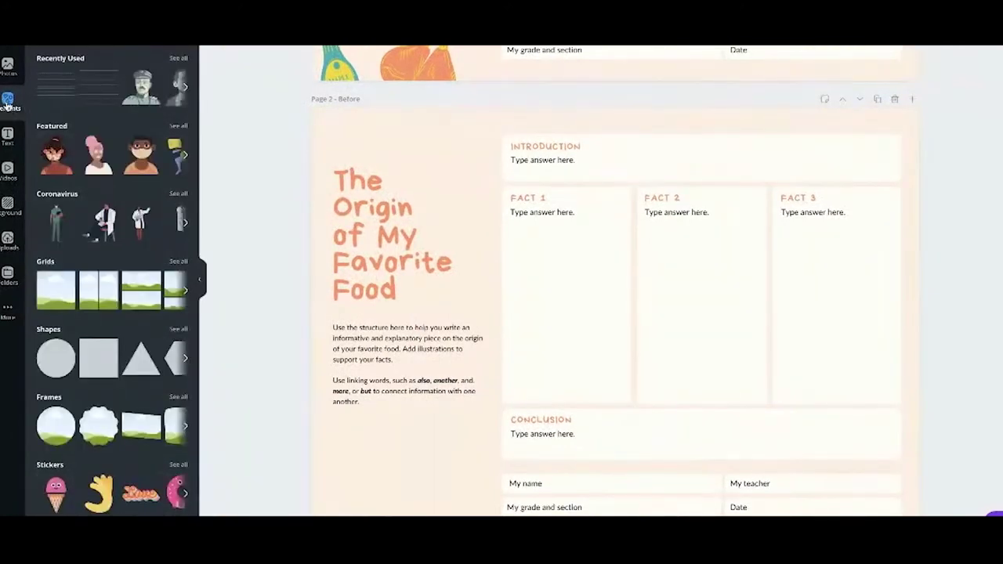
left_click(109, 39)
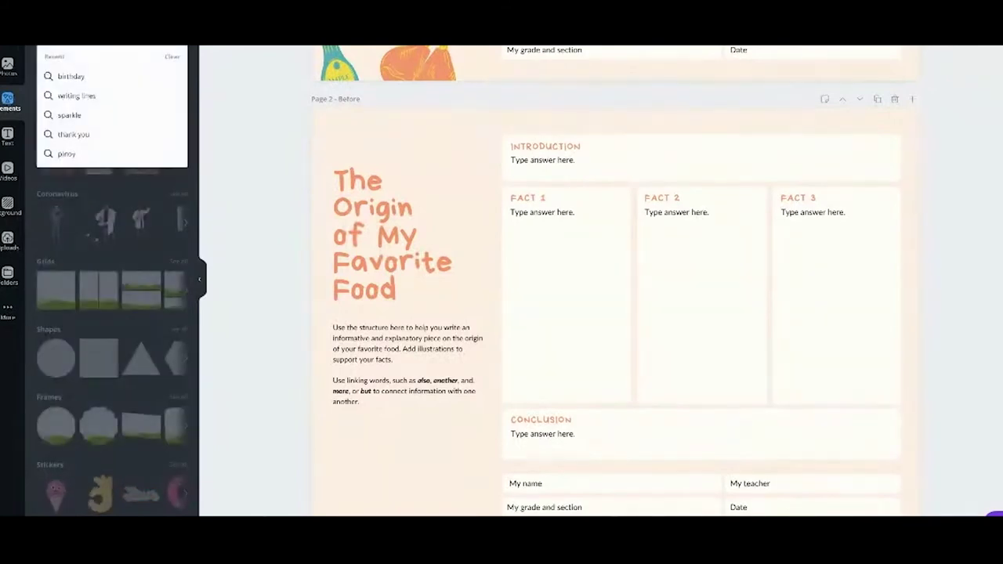
type("pinoy")
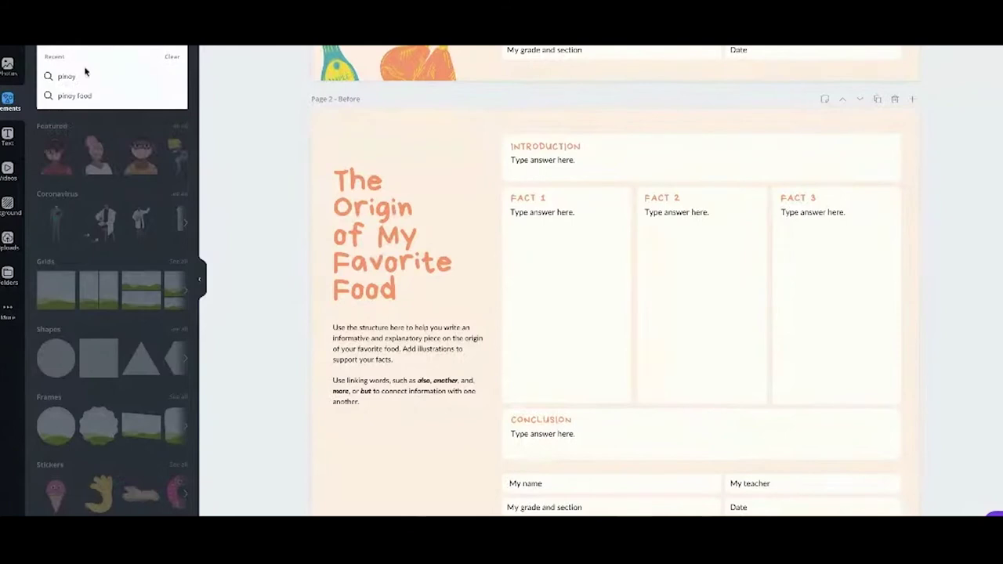
left_click(79, 96)
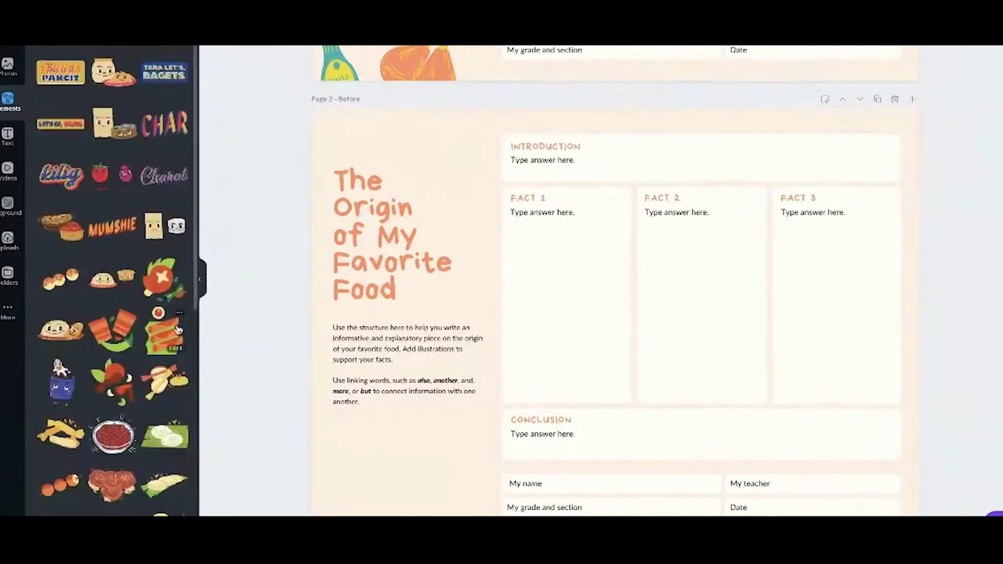
scroll(177, 329, "down", 2)
scroll(177, 330, "down", 2)
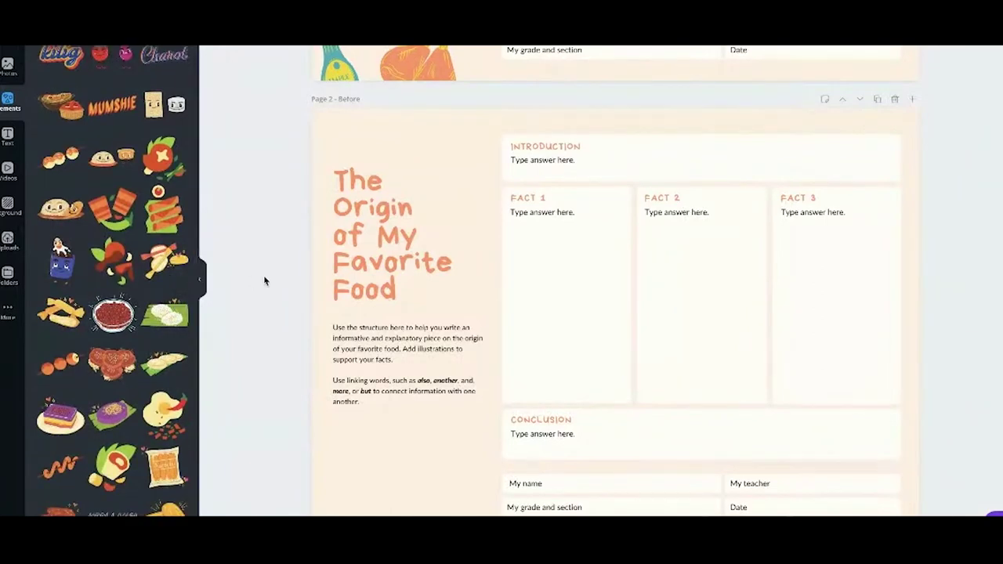
- Try the bowl of ice cubes and the roast pig illustrations on page 2, deleting each one
scroll(122, 359, "down", 2)
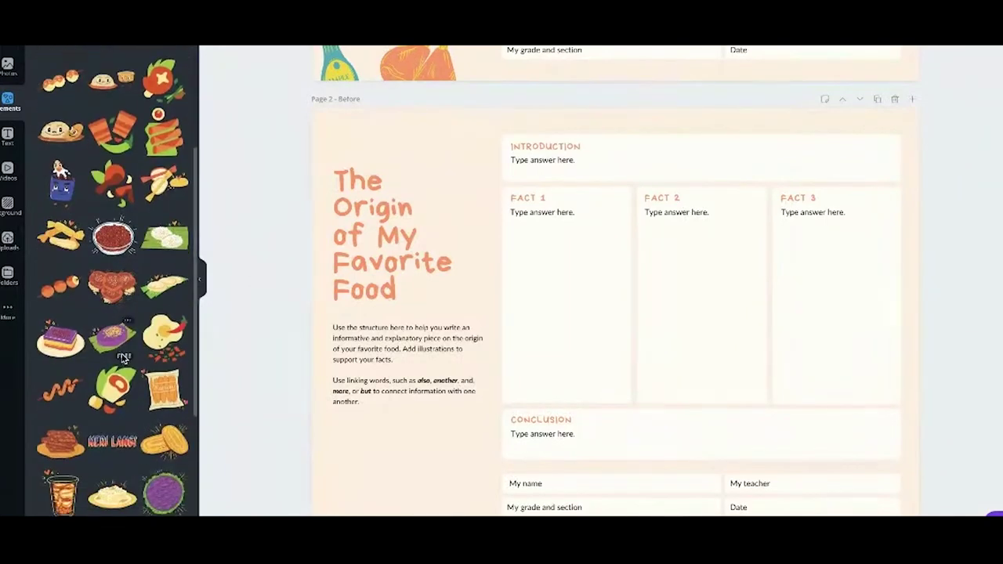
scroll(122, 359, "up", 1)
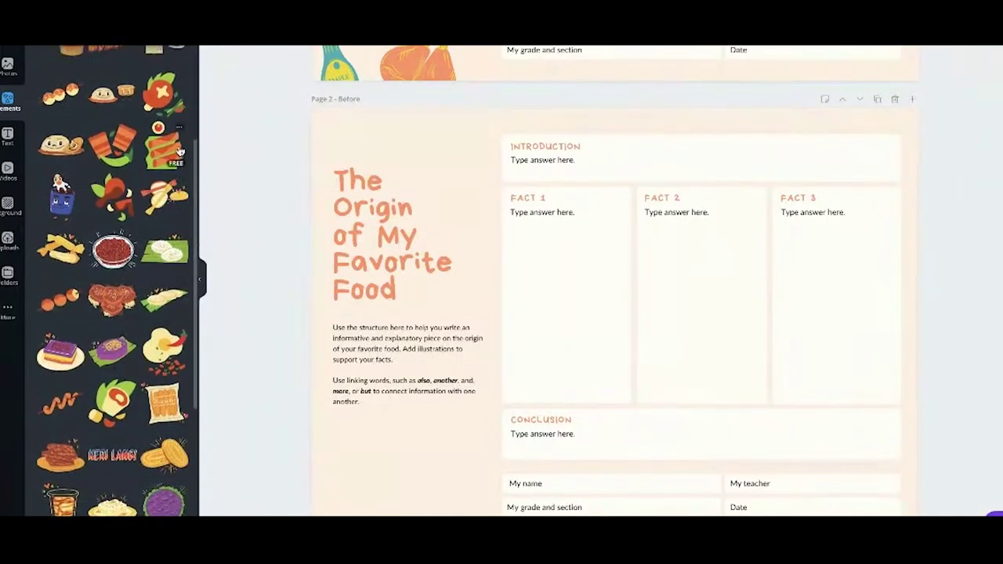
scroll(121, 354, "down", 2)
scroll(122, 354, "down", 1)
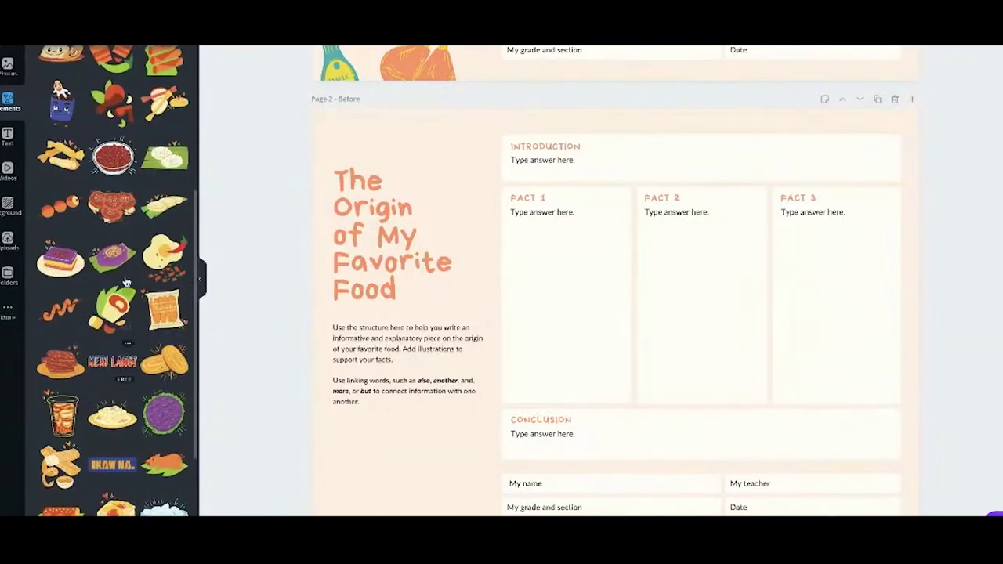
scroll(134, 289, "down", 3)
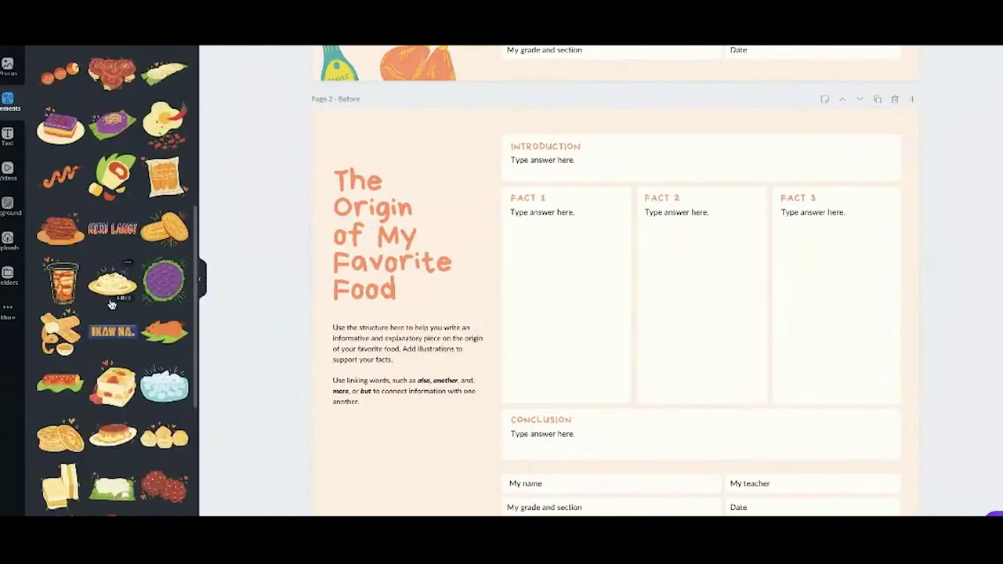
left_click(164, 384)
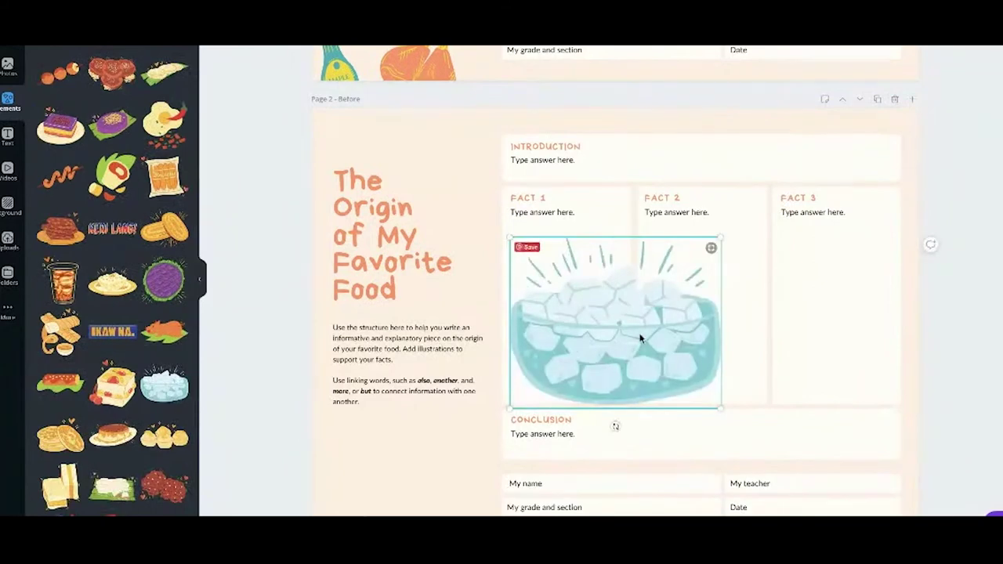
left_click_drag(591, 308, 531, 257)
left_click_drag(639, 352, 578, 336)
key("Delete")
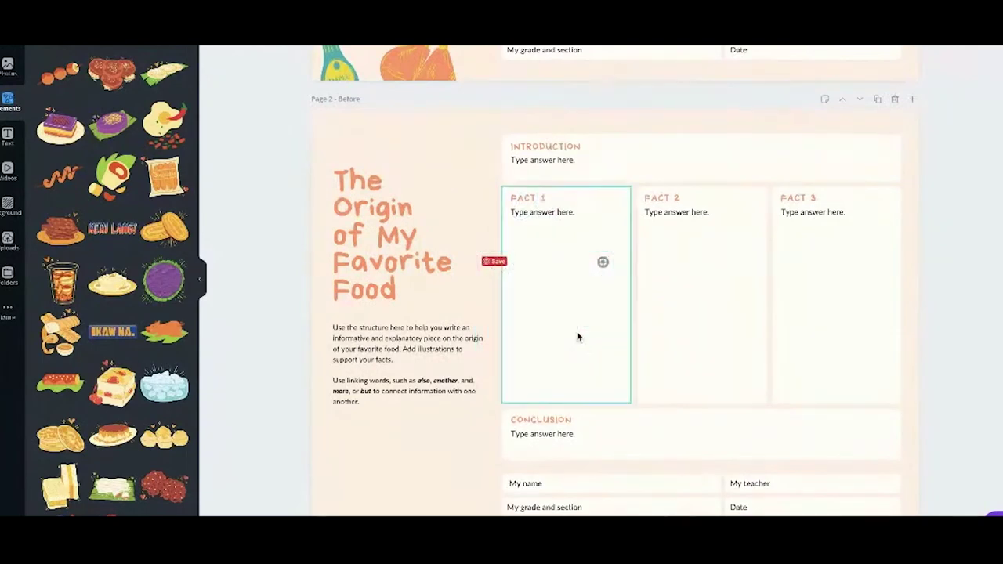
left_click(161, 338)
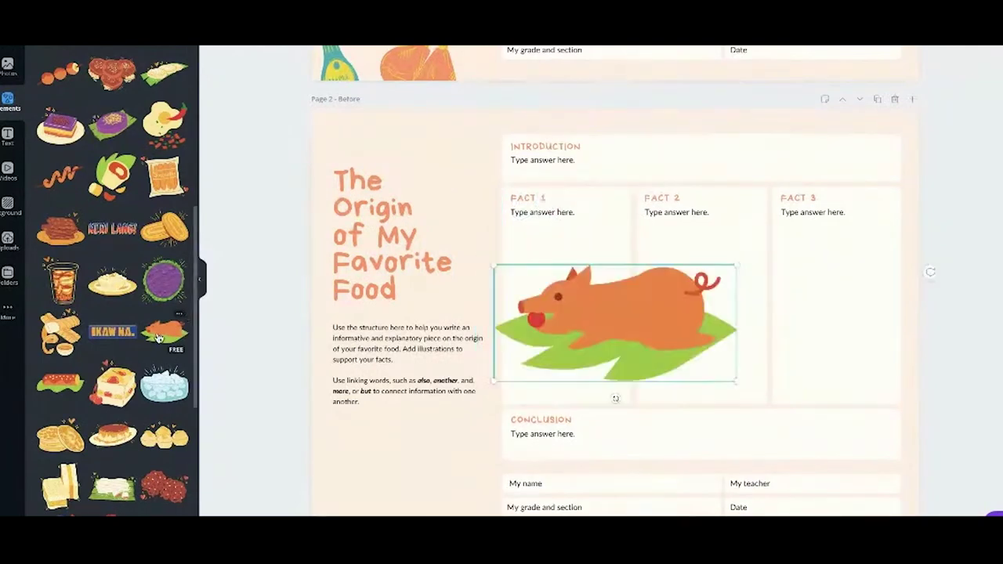
key("Delete")
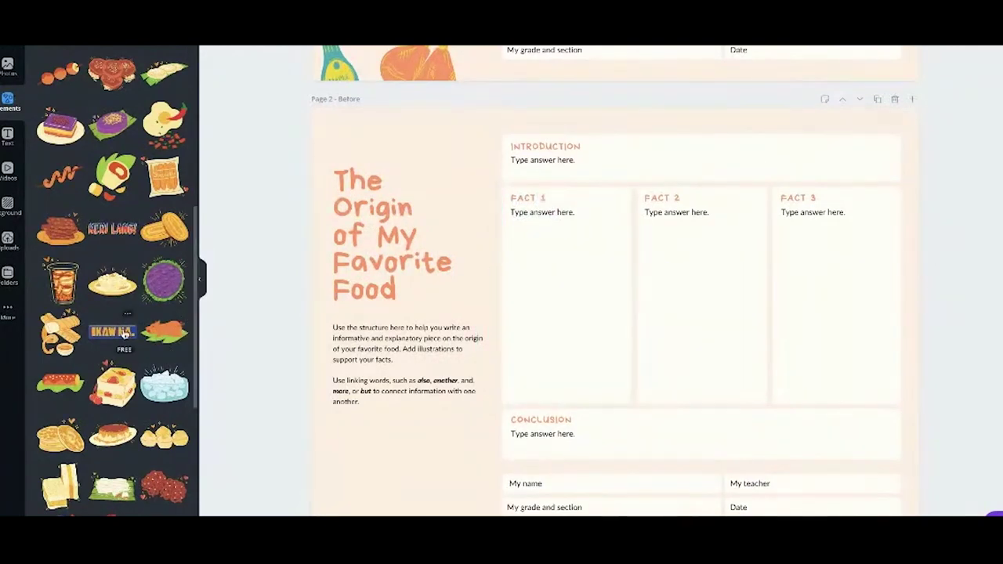
- Add the yellow buns illustration to page 2, tilt it about 15°, and fit it into the lower-left corner below the instructions
scroll(123, 335, "down", 1)
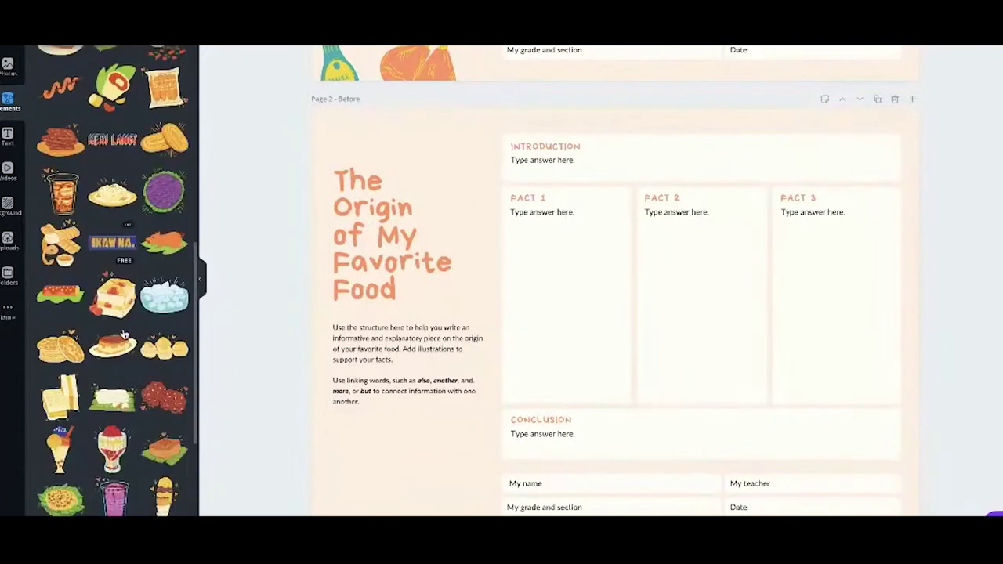
left_click(161, 353)
left_click_drag(735, 255, 584, 321)
left_click_drag(559, 378, 482, 199)
left_click_drag(502, 157, 343, 432)
scroll(380, 457, "down", 1)
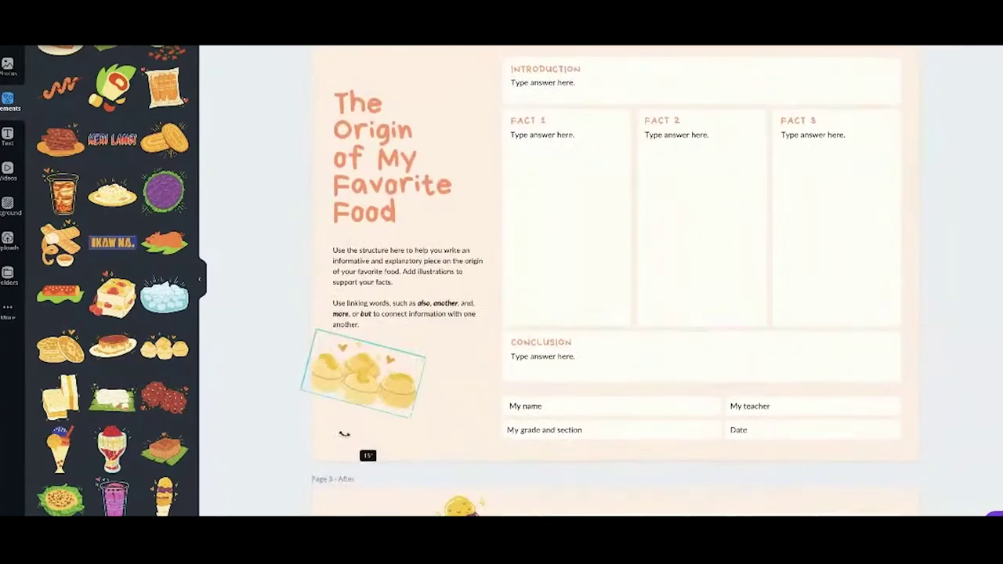
left_click_drag(392, 399, 405, 423)
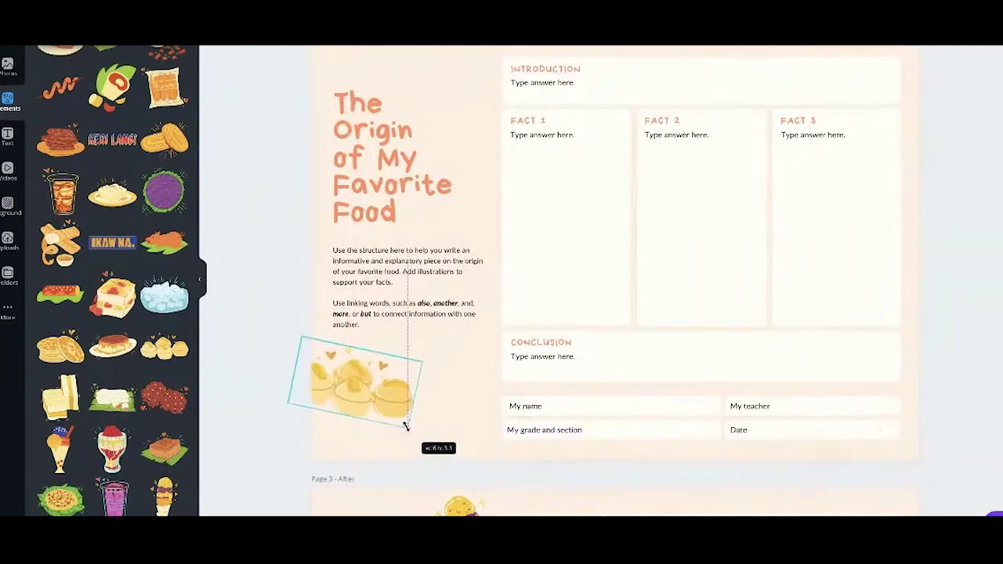
left_click(266, 453)
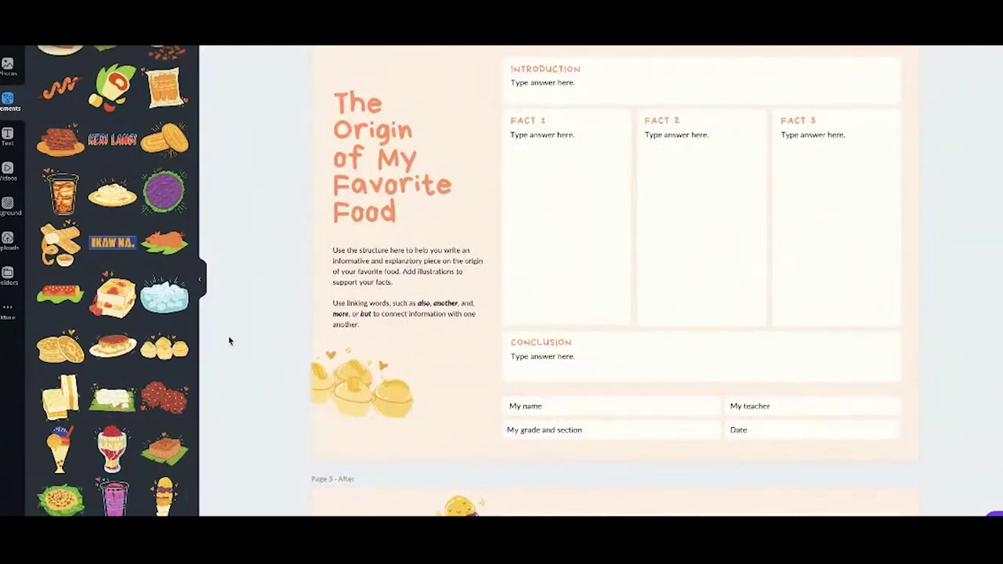
- Add the purple ice cream glass illustration, shrink and tilt it, and arrange it beside the yellow buns below the instructions
scroll(114, 391, "down", 3)
scroll(113, 398, "down", 1)
left_click(61, 394)
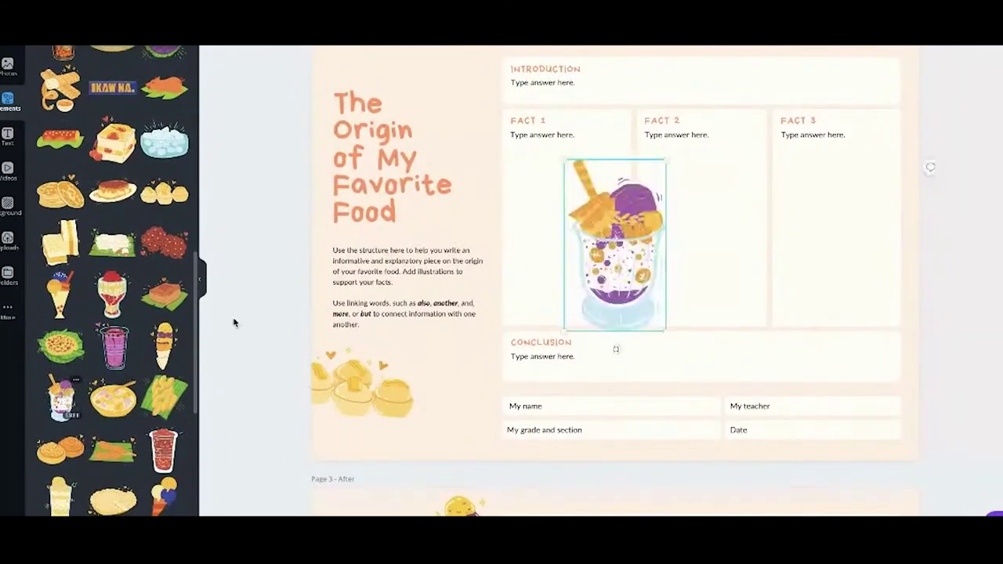
left_click_drag(636, 284, 509, 391)
left_click_drag(477, 361, 455, 381)
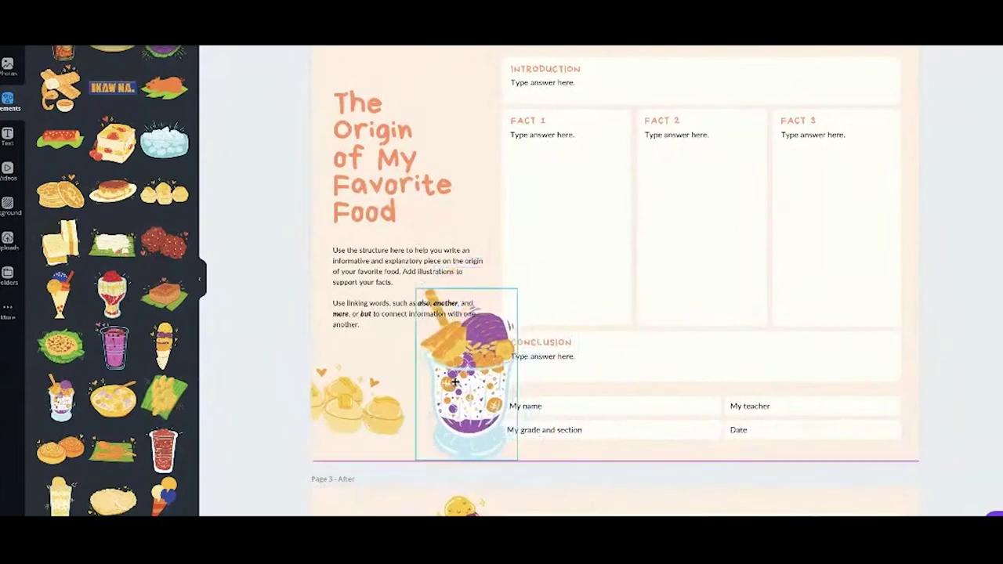
left_click_drag(516, 289, 487, 332)
left_click_drag(455, 477, 464, 499)
left_click_drag(468, 396, 465, 398)
key("ctrl+z")
left_click_drag(317, 427, 315, 398)
left_click(287, 273)
- Browse the food illustrations for another one to place near the page 2 title
scroll(286, 273, "up", 3)
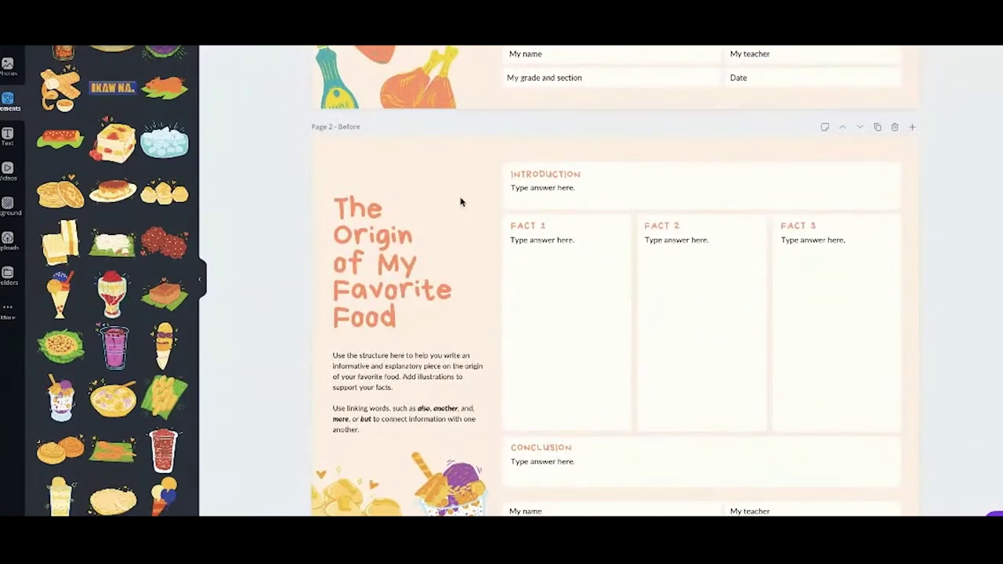
scroll(196, 330, "down", 1)
scroll(175, 351, "down", 5)
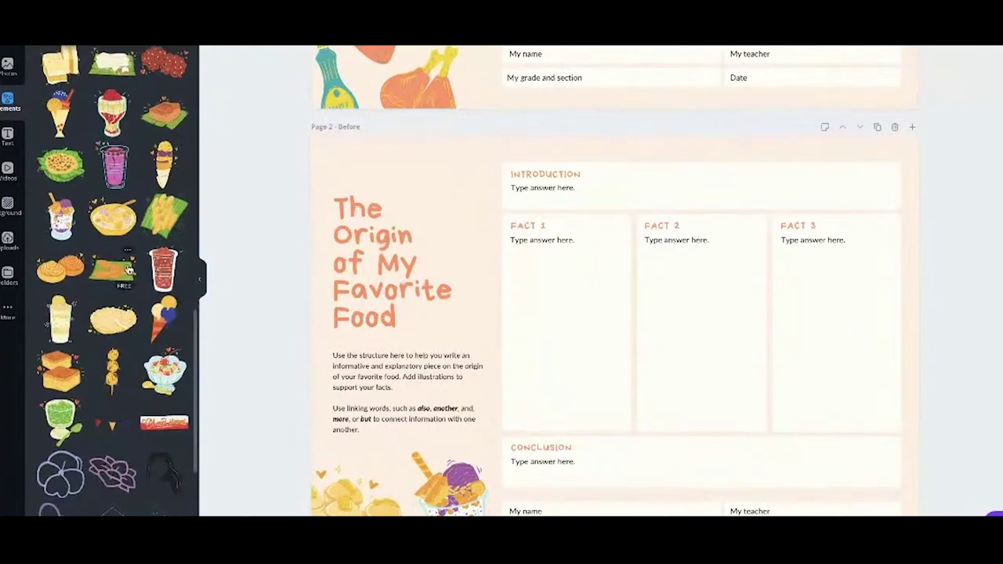
scroll(135, 321, "up", 10)
scroll(129, 270, "up", 3)
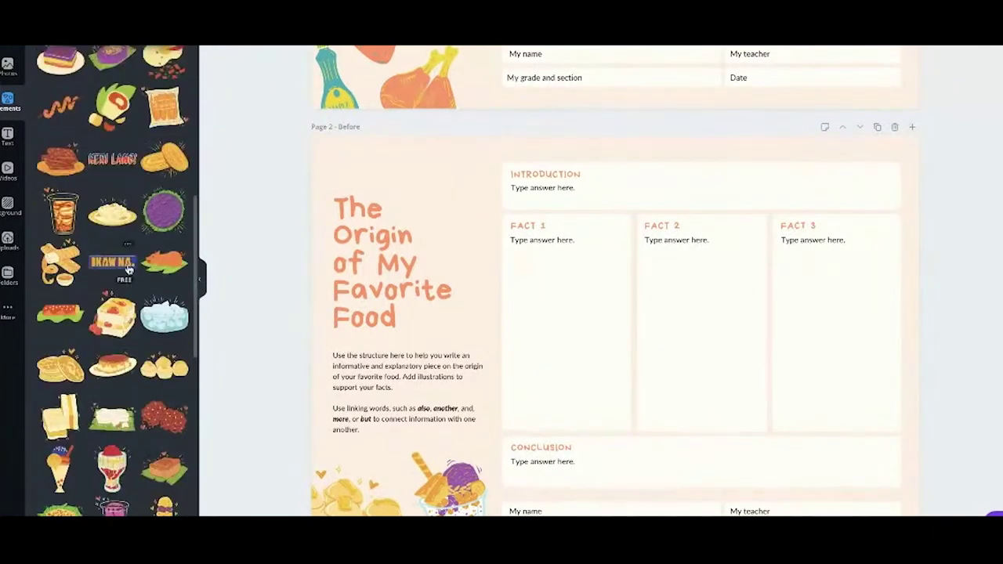
scroll(128, 268, "down", 10)
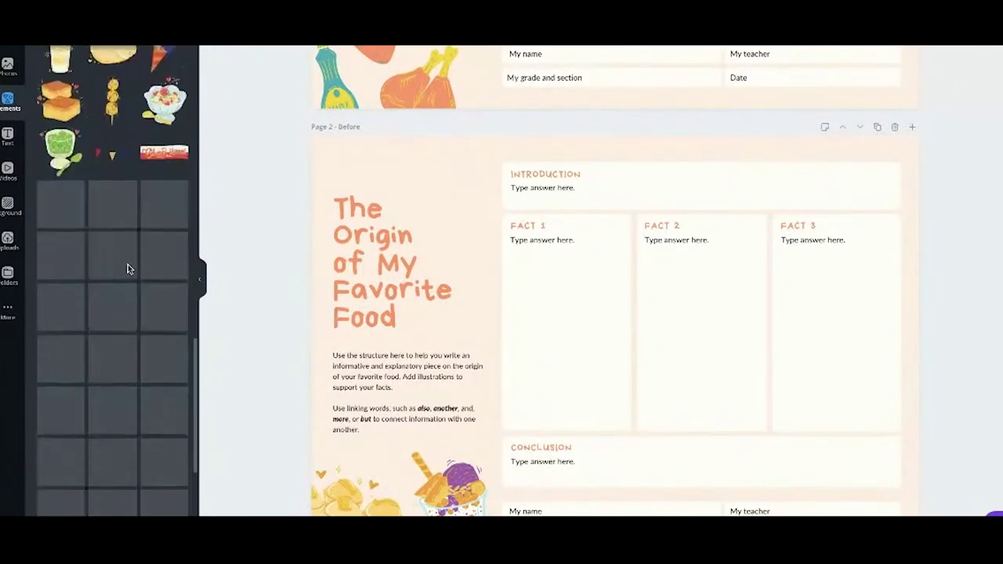
scroll(148, 235, "down", 4)
scroll(152, 233, "down", 10)
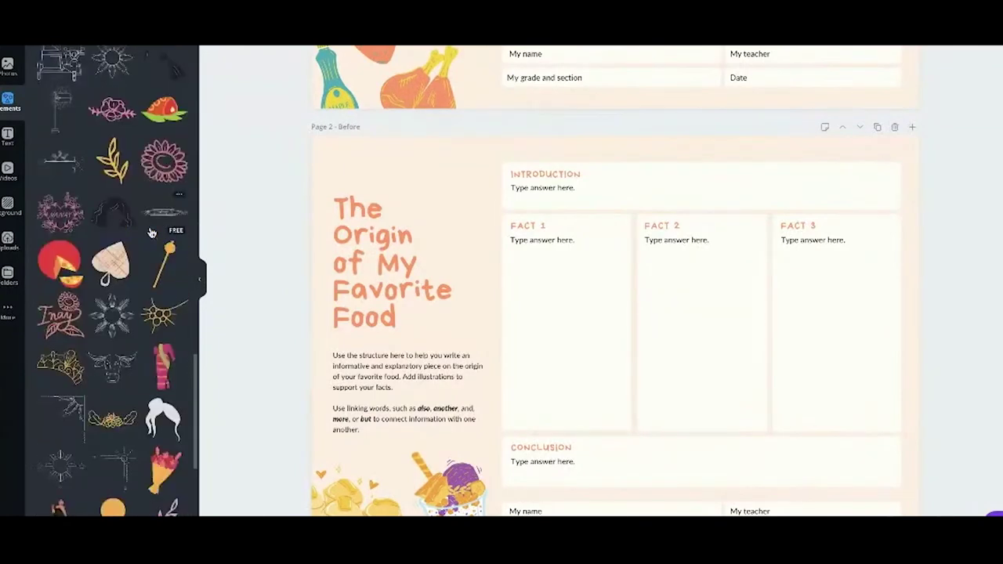
scroll(152, 233, "up", 3)
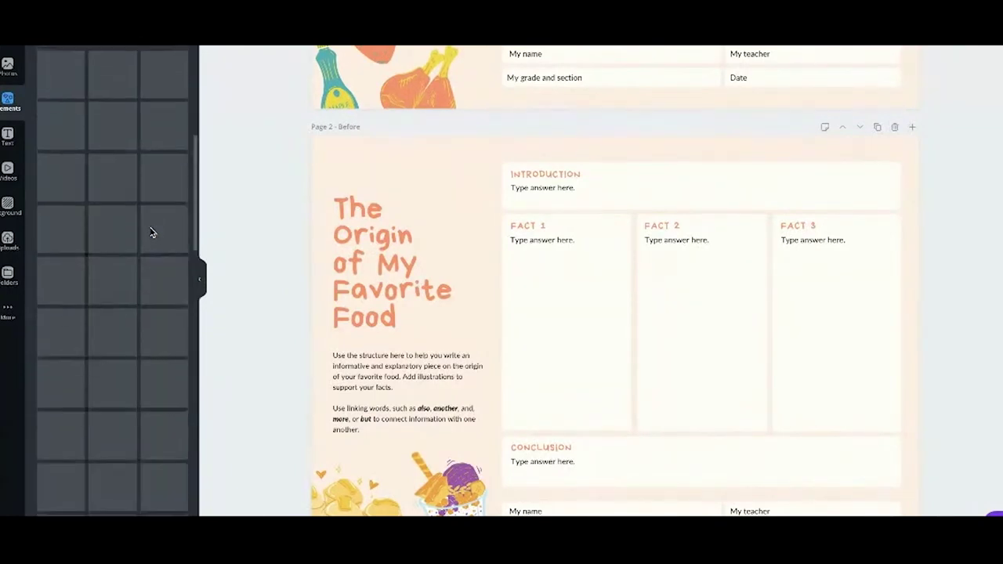
scroll(151, 233, "up", 3)
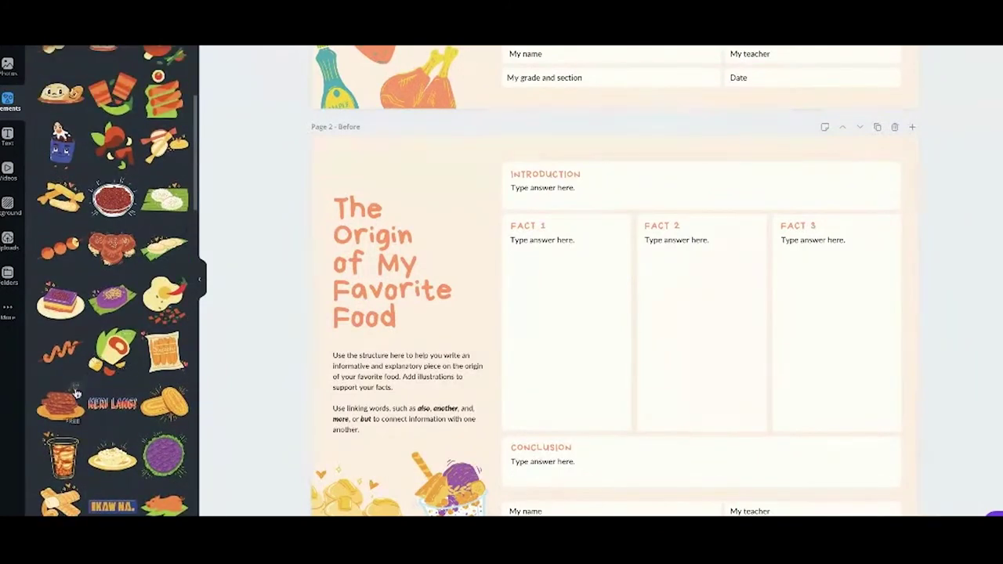
- Add the iced drink cup illustration to page 2, tilt it slightly, and place it at the title's upper-right corner
left_click(62, 458)
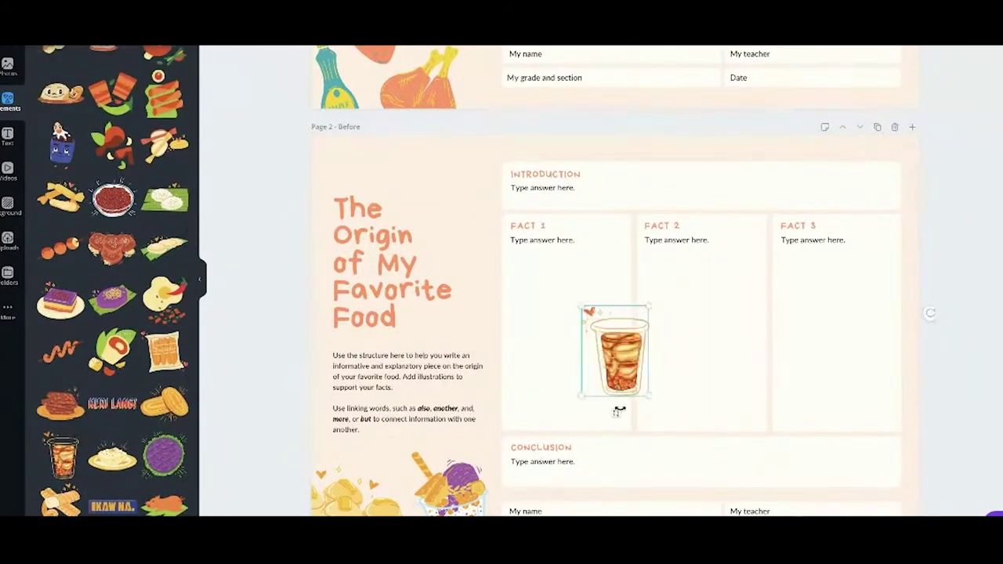
mouse_move(618, 413)
left_mouse_down()
mouse_move(640, 421)
mouse_move(633, 410)
left_mouse_up()
left_click_drag(609, 329, 466, 220)
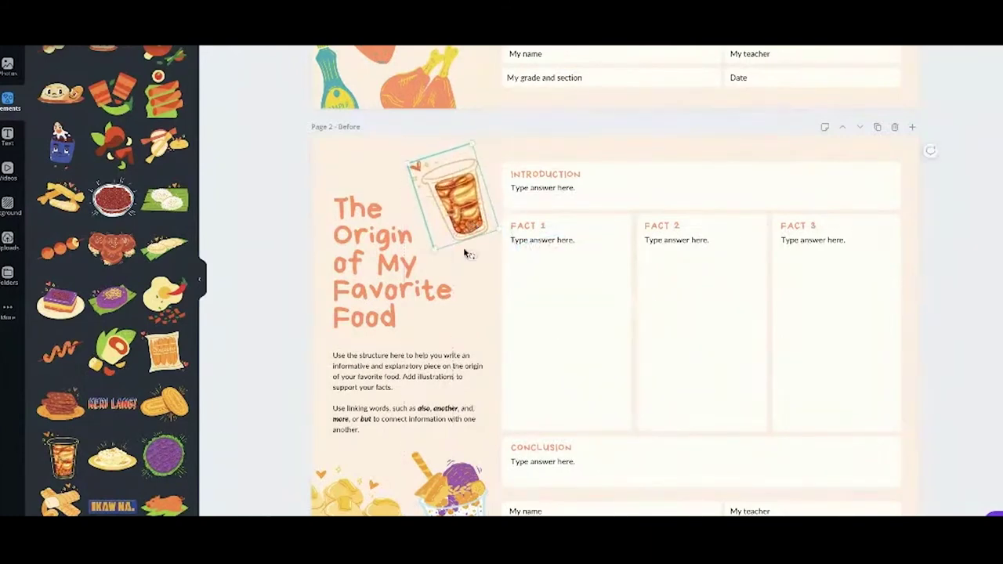
left_click(284, 324)
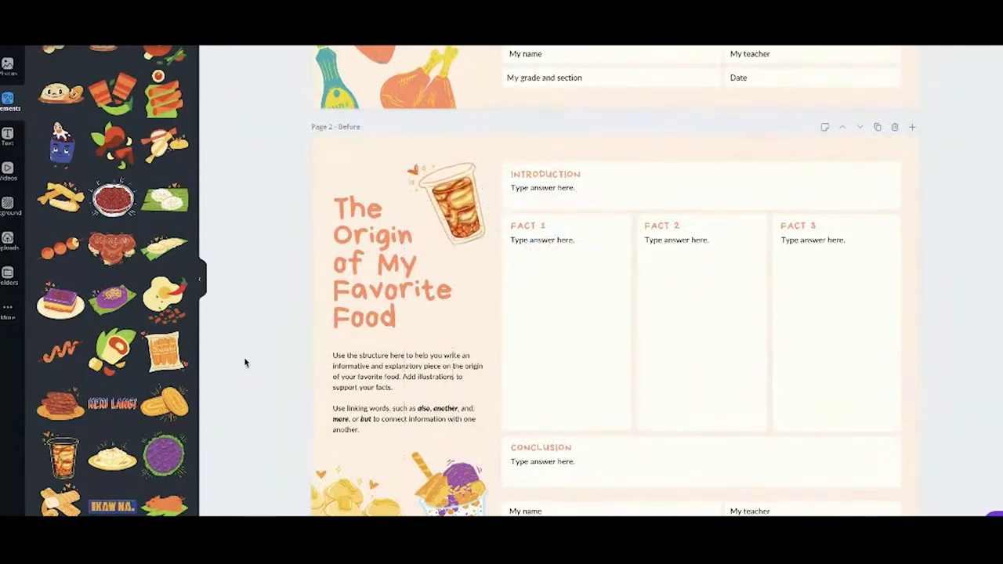
- Change the font of the page 2 title to Cubao Narrow, found through the recent "cubao" font search
scroll(244, 362, "down", 1)
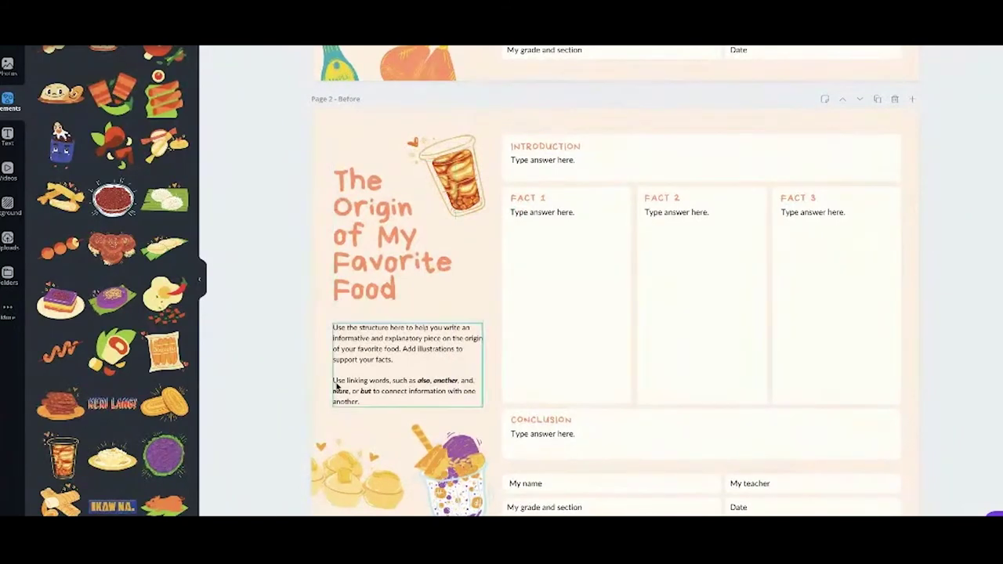
double_click(397, 243)
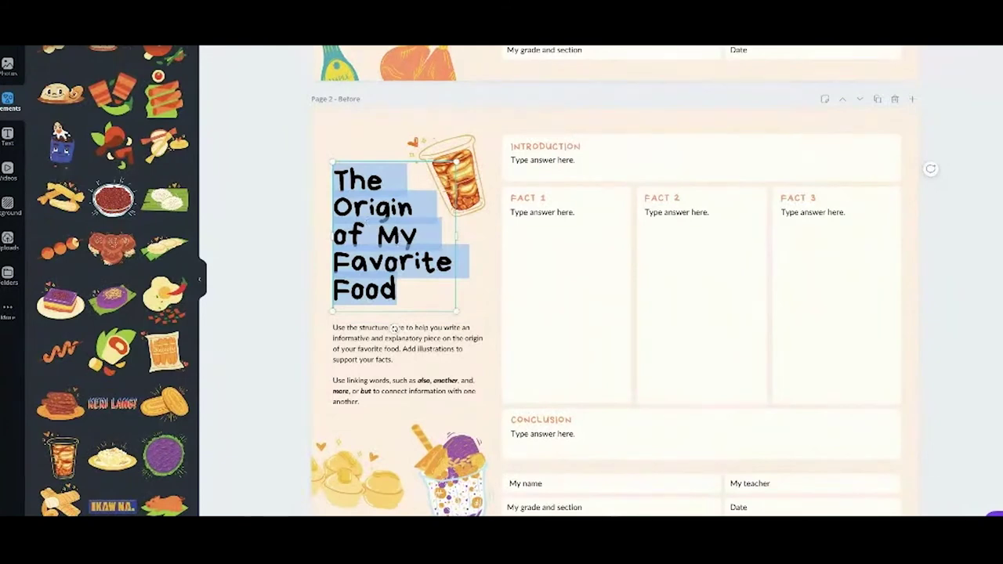
key("ctrl+shift+f")
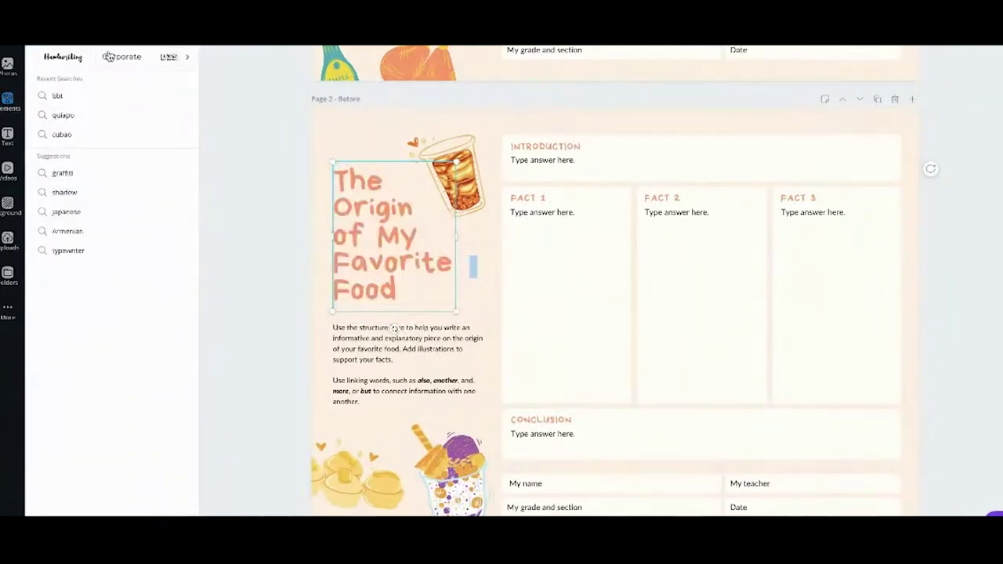
left_click(70, 137)
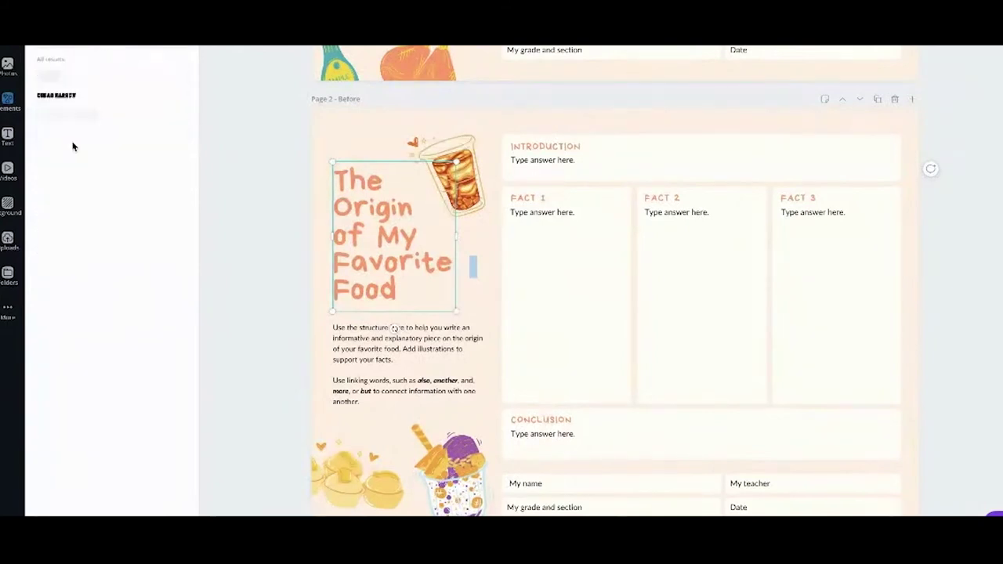
left_click(82, 97)
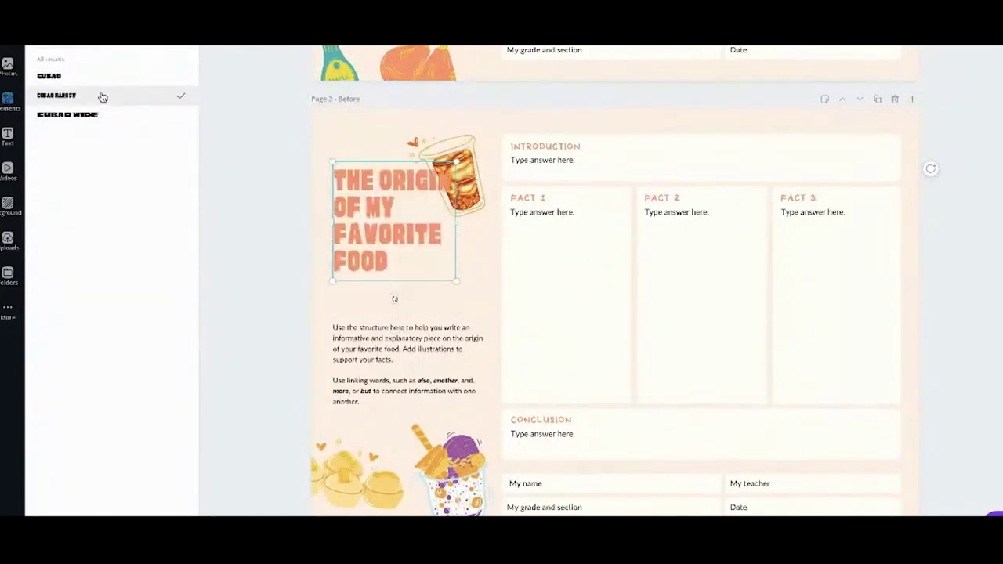
- Move the page 2 title down toward the instructions and enlarge it, shifting the iced drink up clear of the text
left_click_drag(378, 235, 394, 278)
left_click(387, 246)
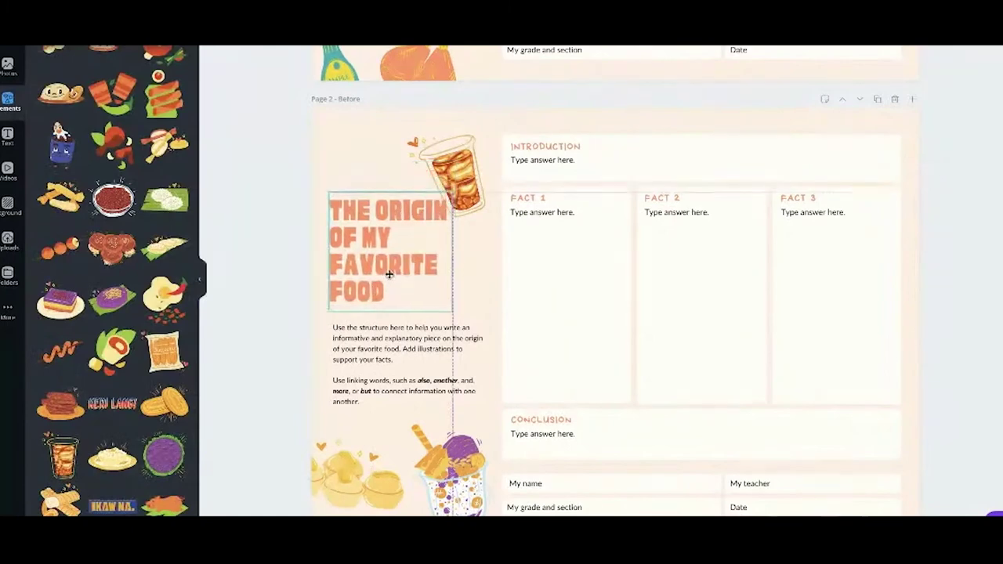
left_click_drag(468, 315, 476, 321)
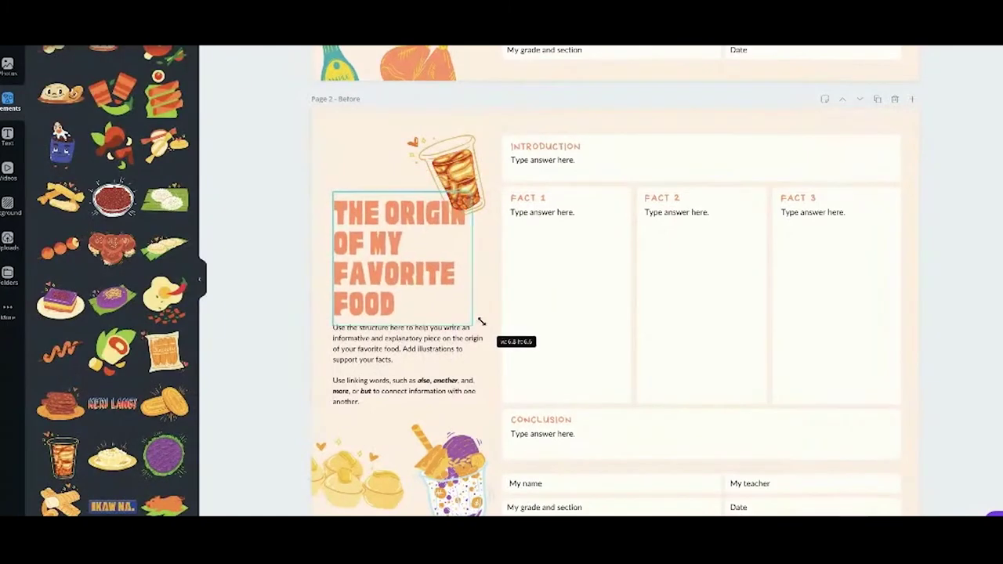
left_click(452, 148)
left_click_drag(457, 156, 472, 141)
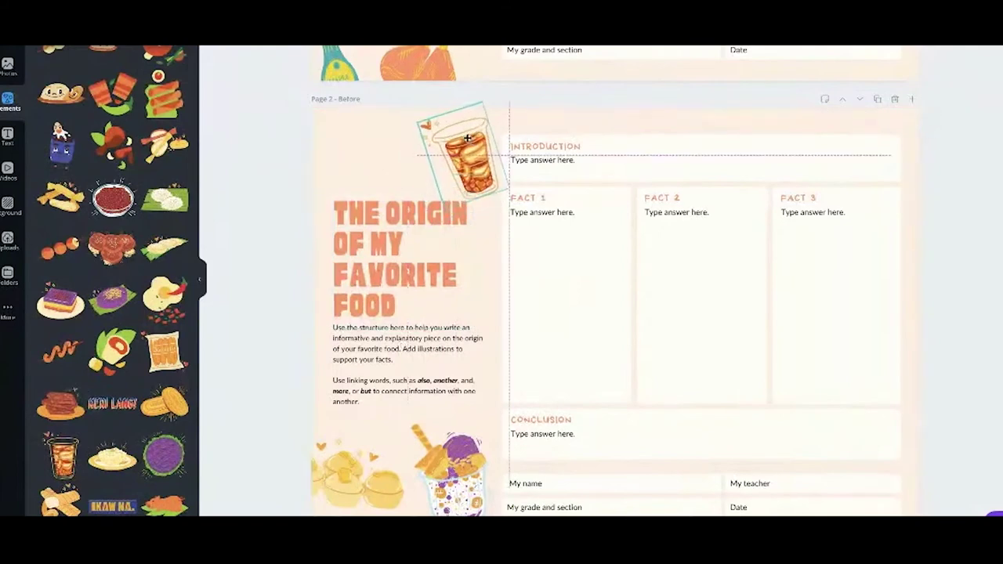
- Shift the title slightly up and the instruction paragraph slightly down to widen the gap between them
left_click_drag(345, 238, 345, 224)
left_click(351, 355)
left_click_drag(351, 355, 351, 360)
left_click(361, 291)
- Try the iced drink cup on either side above the title with the opposite tilt, and delete it from page 2
left_click(450, 165)
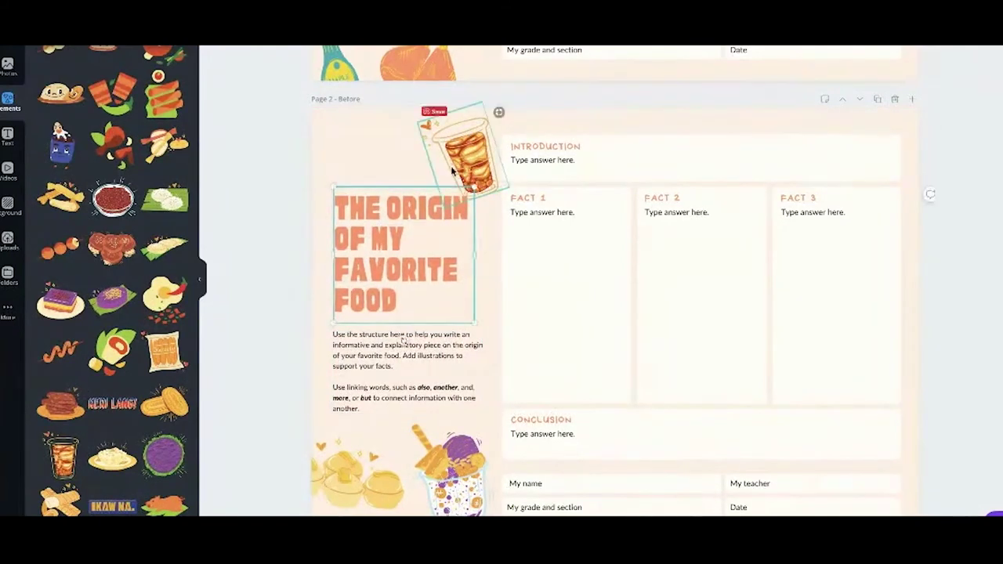
left_click_drag(458, 157, 345, 161)
left_click_drag(352, 206, 293, 227)
left_click_drag(338, 151, 471, 180)
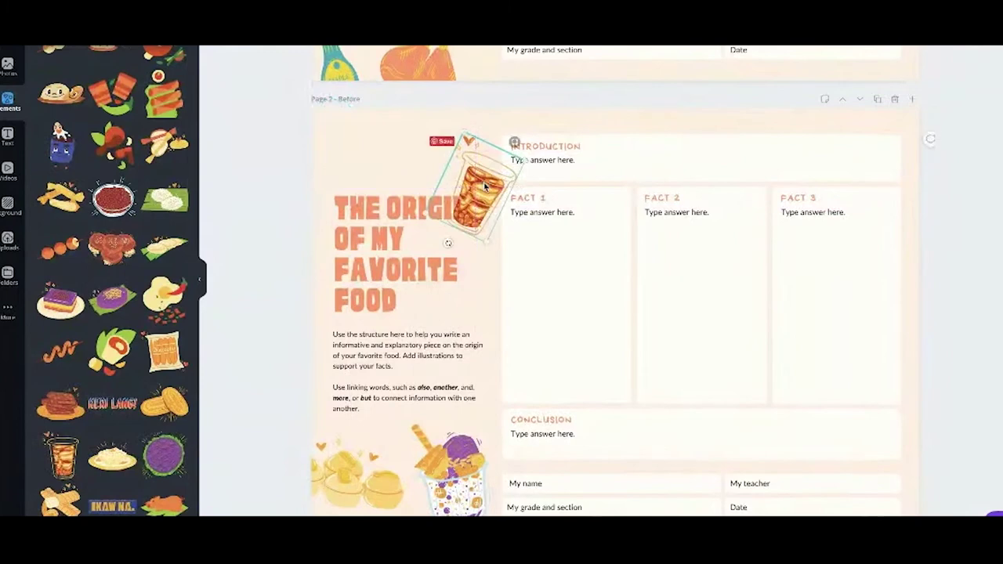
key("Delete")
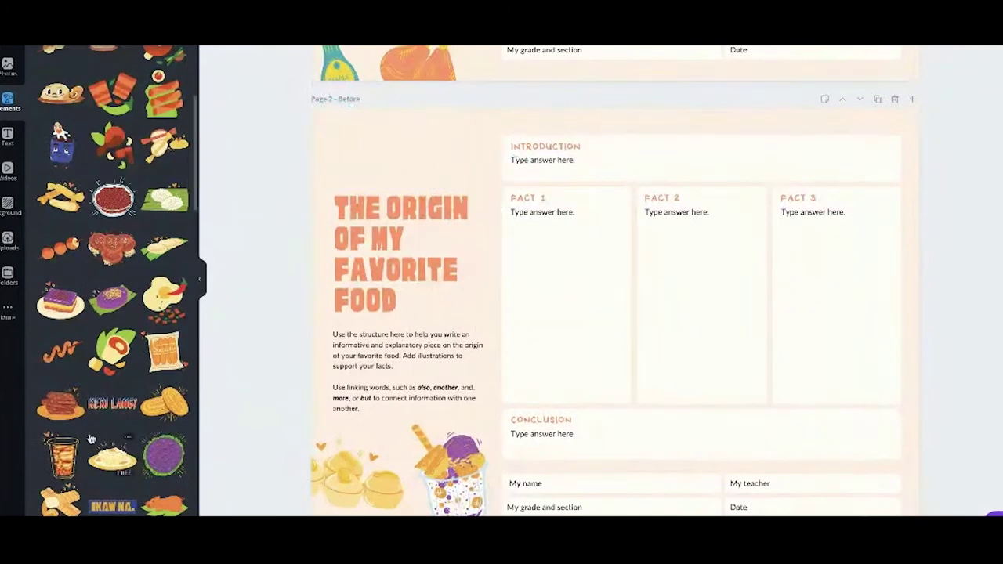
- Add the brown rice cakes illustration to page 2, shrink and tilt it, and place it above the title beside the Introduction box
scroll(93, 335, "up", 3)
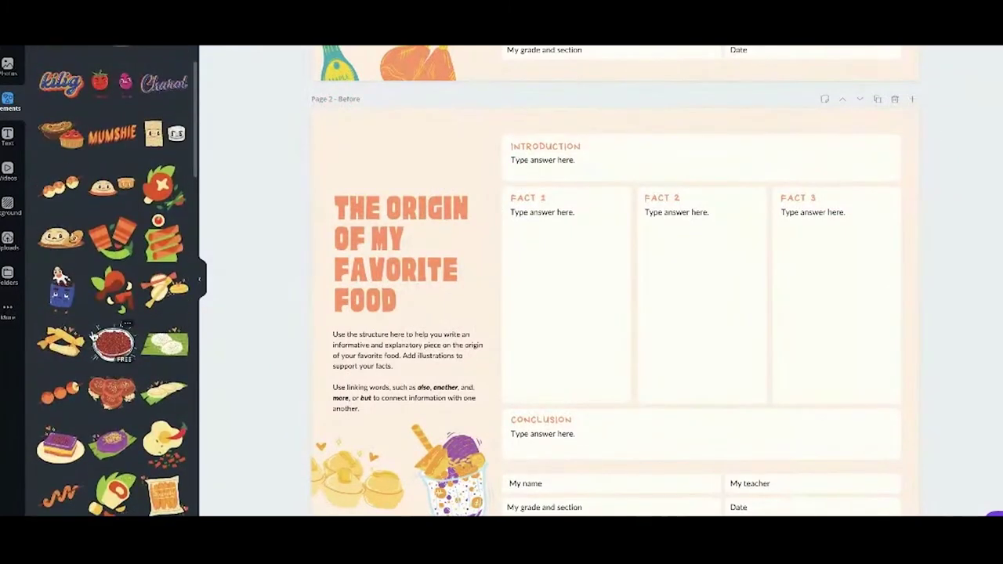
scroll(93, 336, "down", 3)
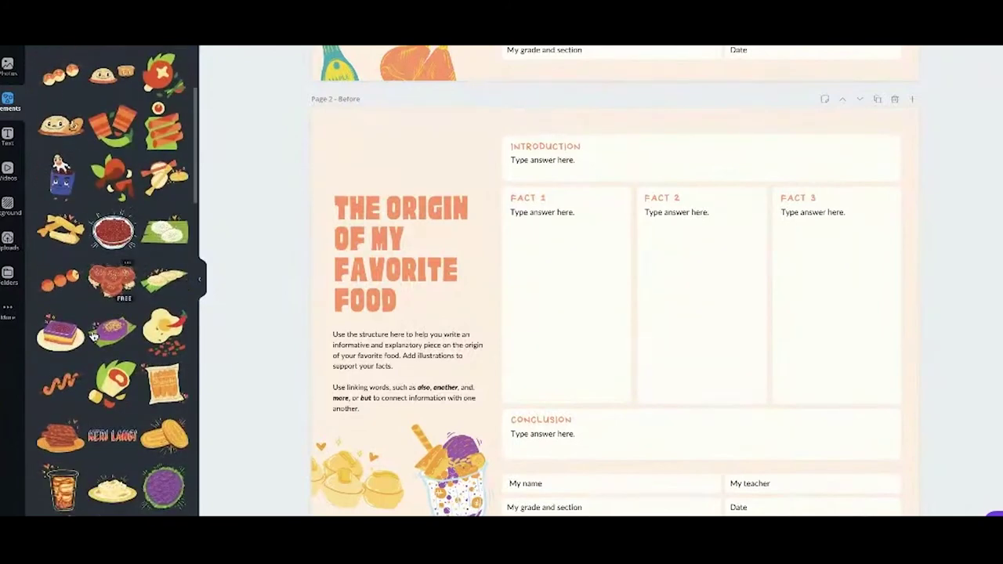
left_click_drag(106, 281, 617, 305)
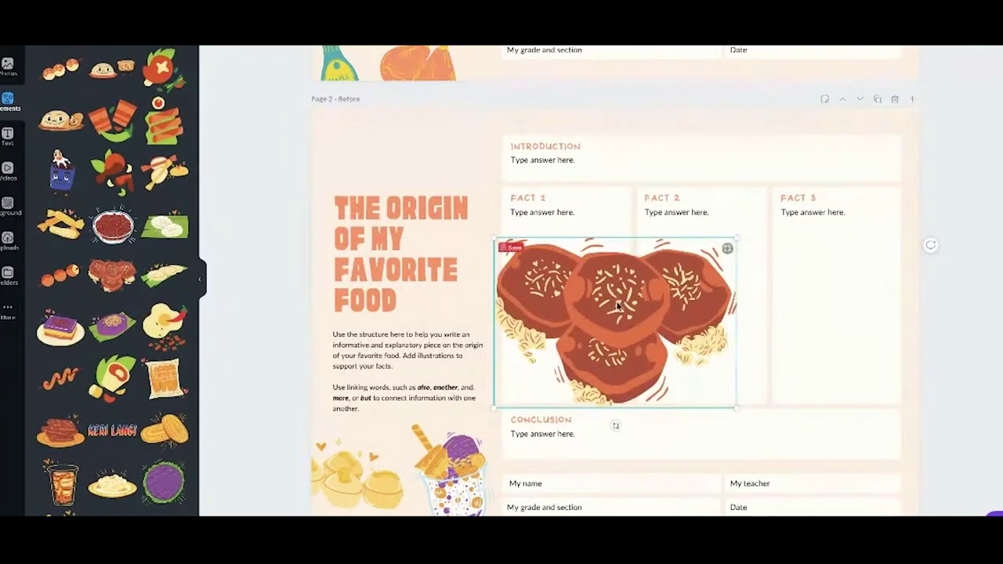
left_click_drag(494, 234, 455, 167)
left_click_drag(531, 277, 488, 150)
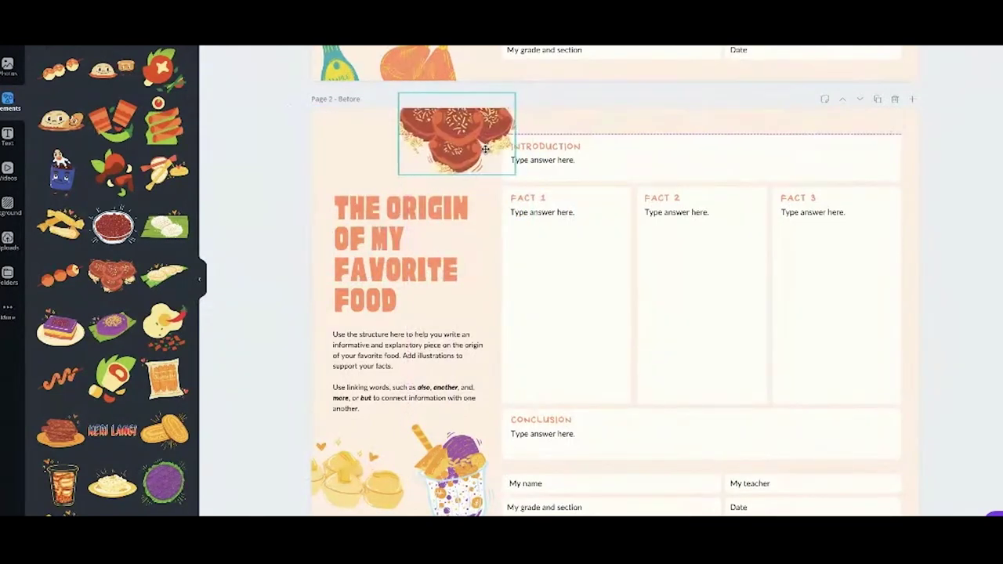
left_click_drag(456, 191, 502, 185)
left_click_drag(462, 141, 475, 115)
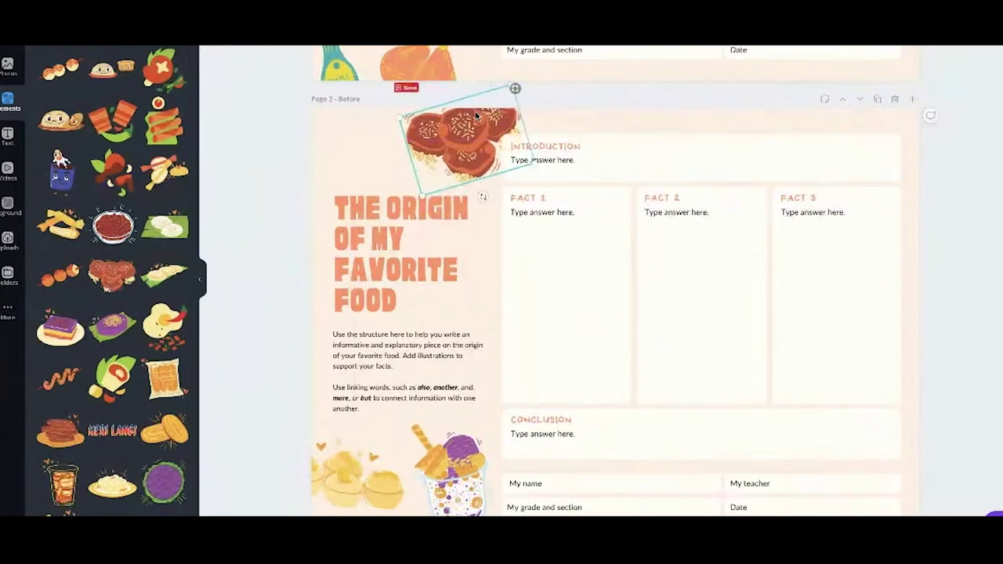
left_click_drag(454, 136, 463, 138)
left_click(616, 98)
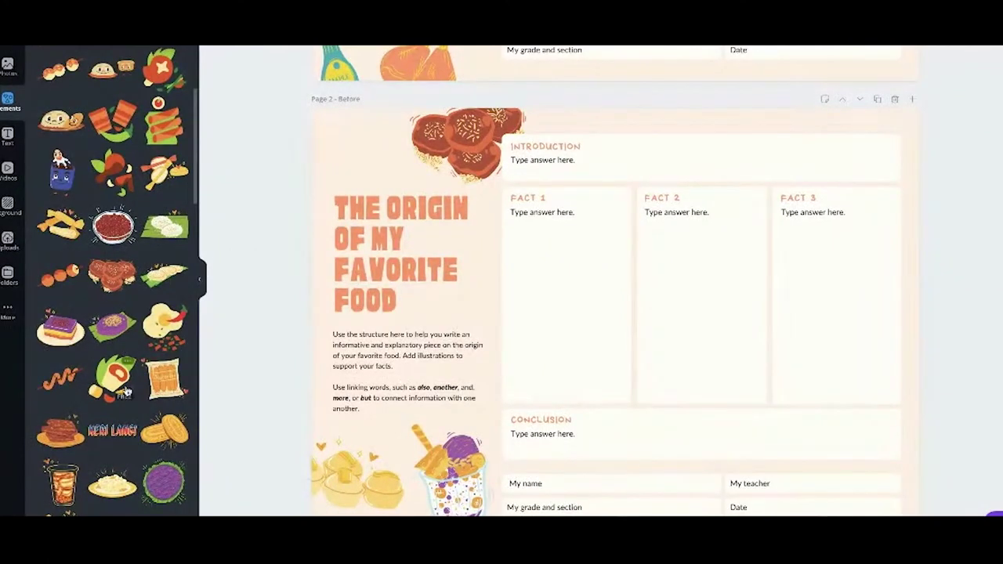
- Add the yellow rolls illustration, shrunk into page 2's upper-left corner, and nudge the brown rice cakes and the bottom food illustrations to balance them
left_click(61, 226)
left_click_drag(732, 403, 604, 311)
left_click_drag(544, 290, 309, 146)
left_click_drag(451, 140, 460, 143)
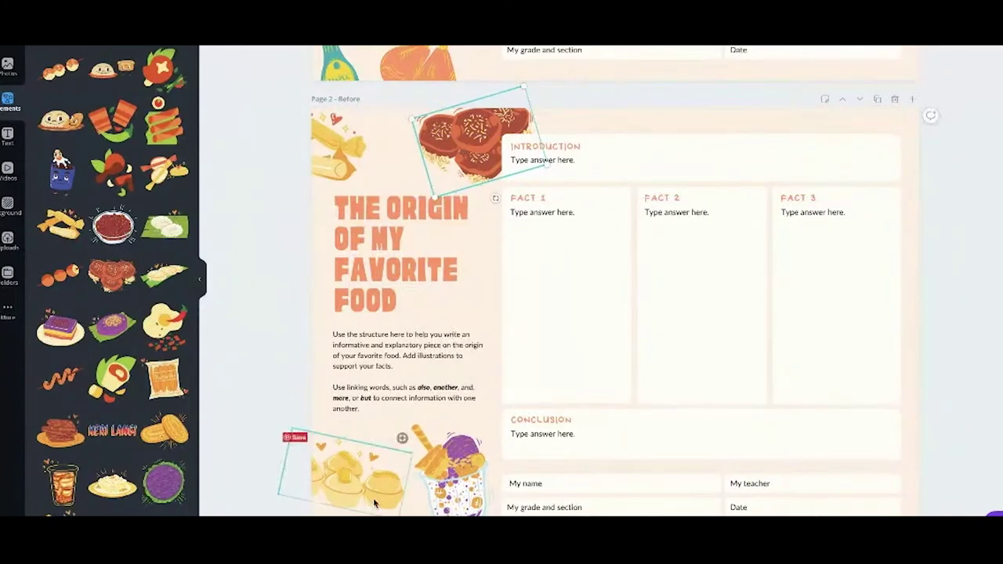
left_click_drag(455, 495, 447, 487)
- Move the page 2 title and instruction paragraph slightly down together
left_click(356, 270)
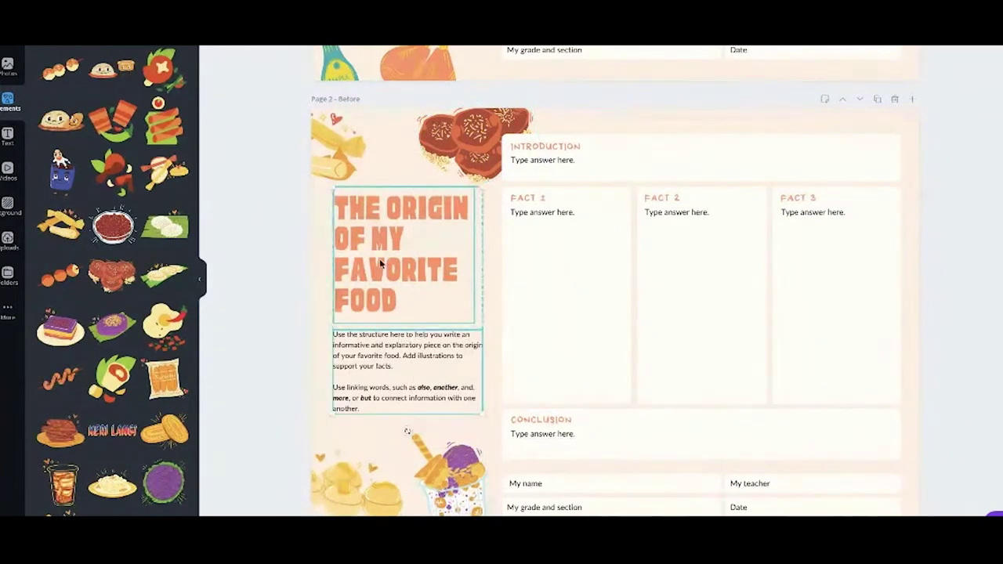
left_click(377, 347, "shift")
left_click_drag(380, 259, 380, 268)
left_click(258, 317)
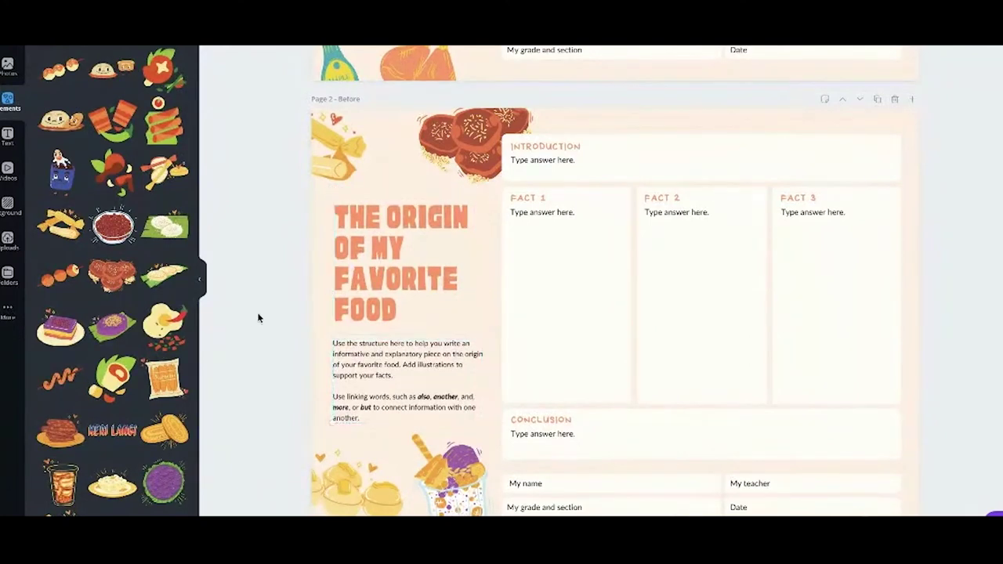
- Replace the page 2 title text with "ANG AKING PABORITONG PAGKAIN"
left_click(432, 258)
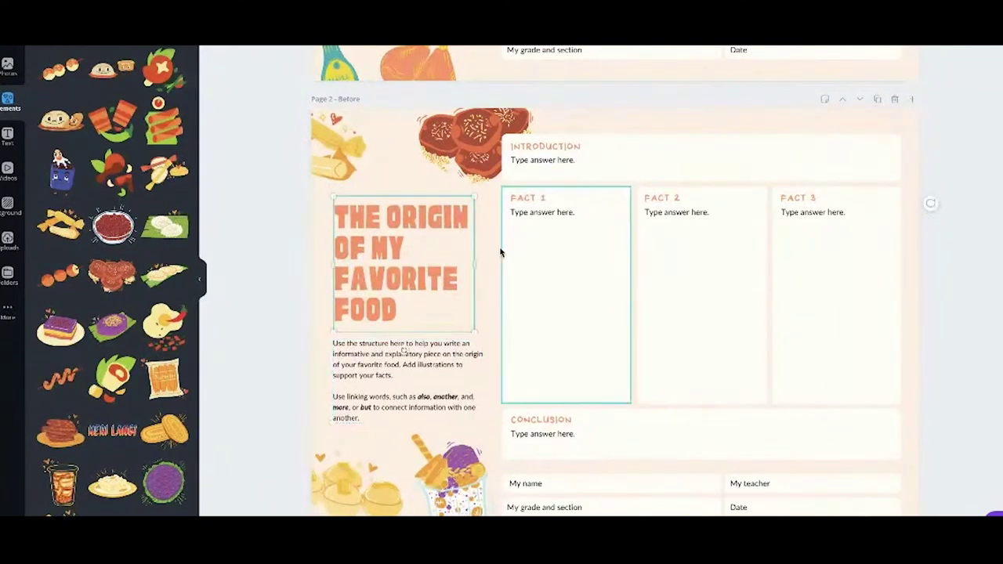
left_click(280, 345)
left_click(345, 329)
left_click(352, 329)
type("ANG AKING PABORITONG PAGKAIB")
key("BackSpace")
type("N")
left_click(271, 327)
- Align the new title with the instruction paragraph and shift both slightly up between the food illustrations
left_click_drag(377, 246, 399, 262)
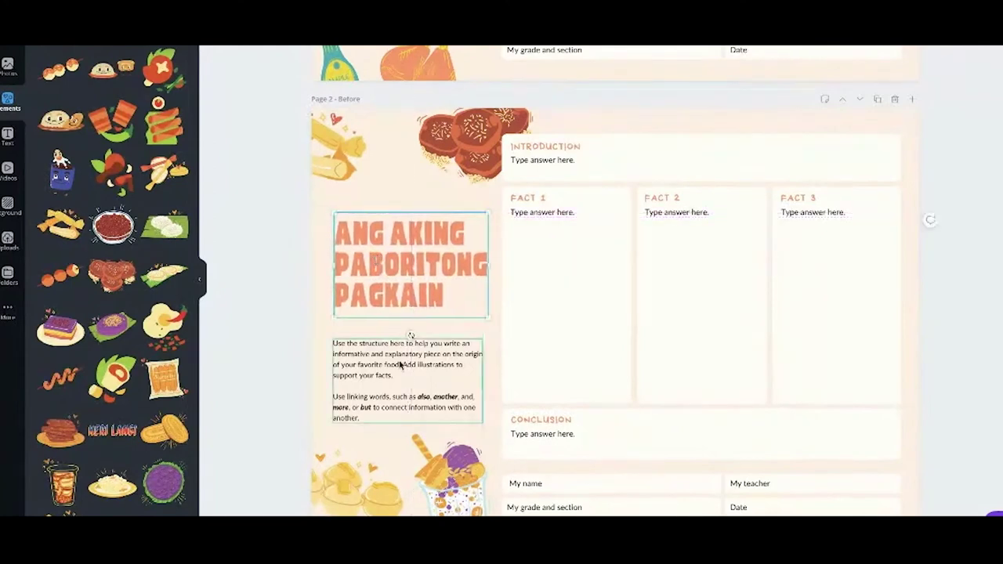
left_click_drag(400, 365, 399, 355)
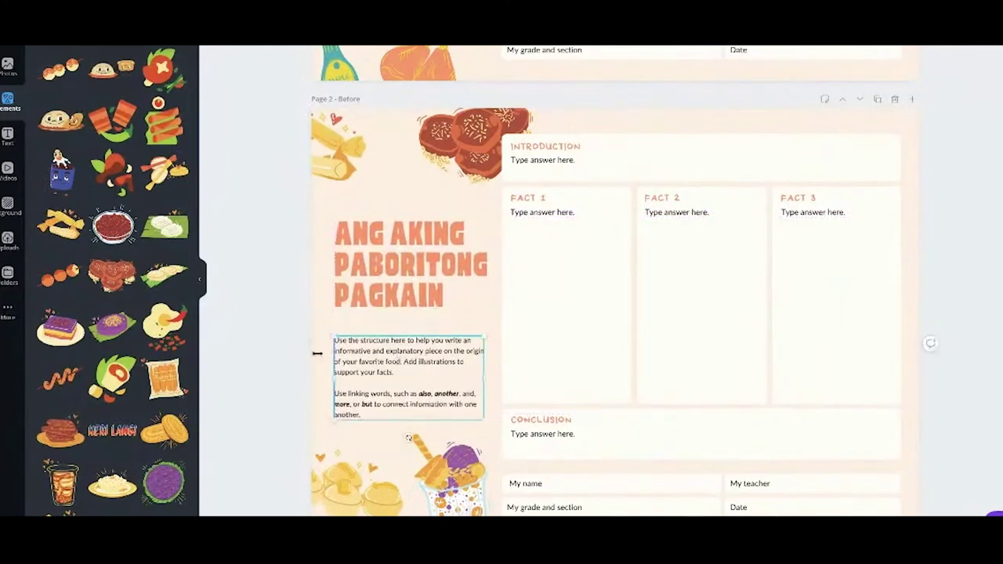
left_click(290, 364)
left_click_drag(284, 255, 371, 350)
left_click_drag(373, 348, 381, 337)
left_click(269, 407)
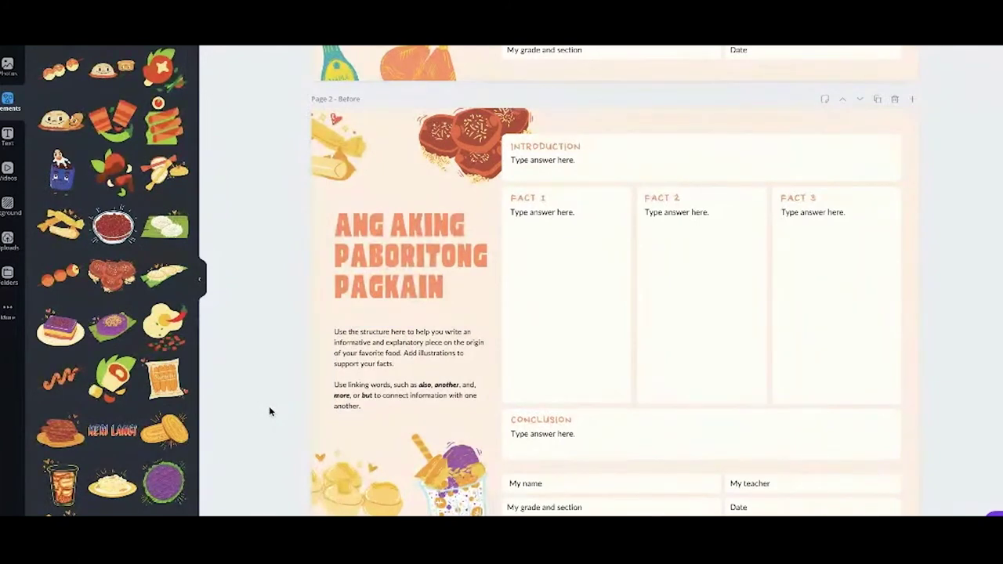
- Try shifting the yellow rolls illustration in page 2's upper corner and undo the last change
left_click_drag(338, 161, 357, 166)
left_click(470, 145)
left_click_drag(280, 273, 387, 353)
left_click(369, 488)
key("ctrl+z")
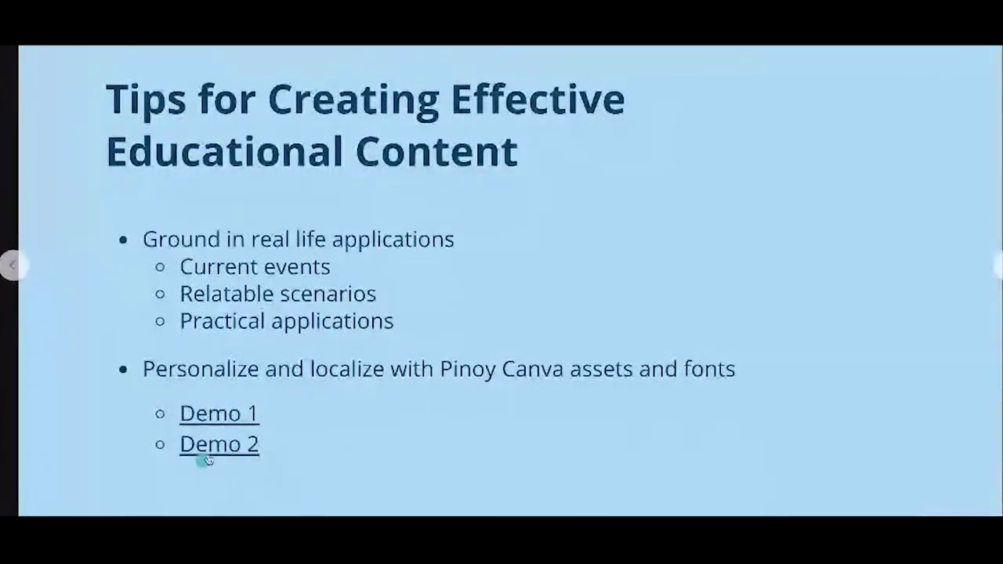
- Open the Demo 2 link from the tips slide and compare the original History Notes page with the Philippine History Notes page
left_click(212, 453)
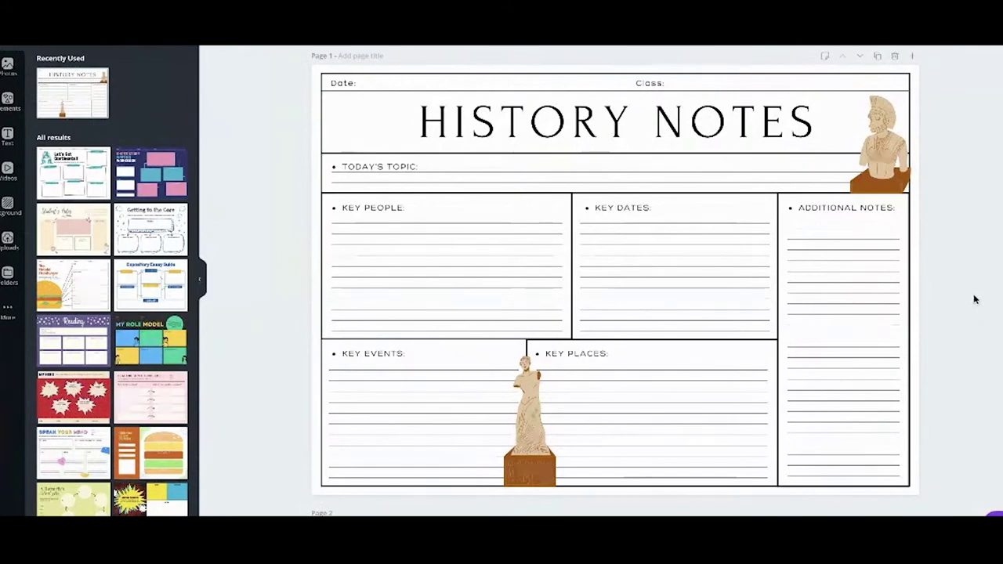
scroll(975, 300, "down", 5)
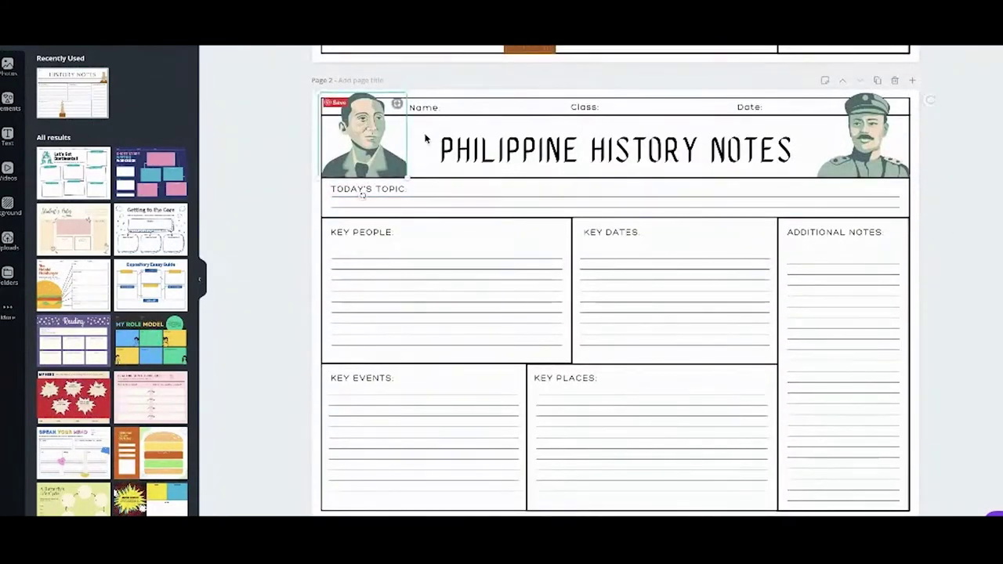
left_click(861, 137)
key("Escape")
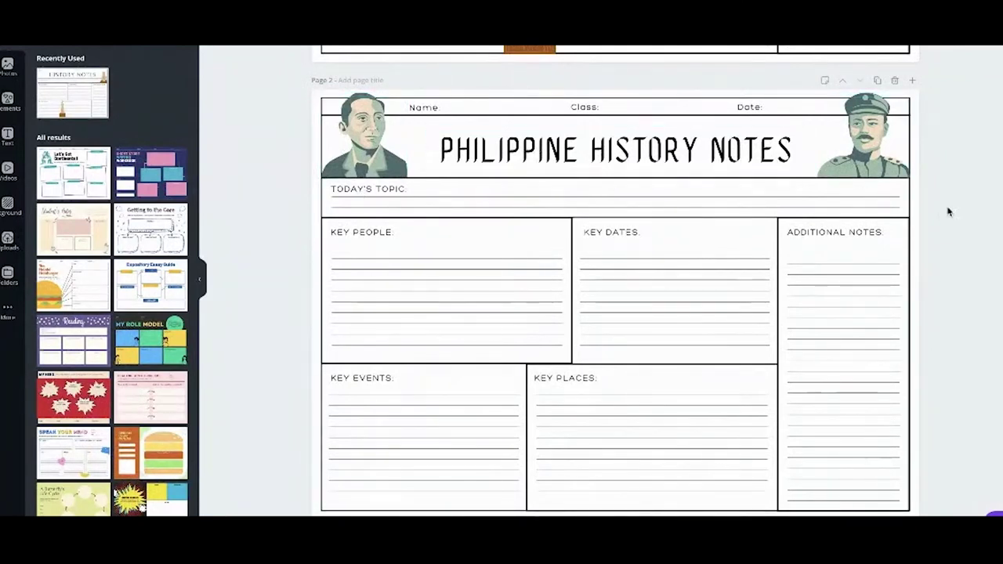
scroll(948, 211, "up", 4)
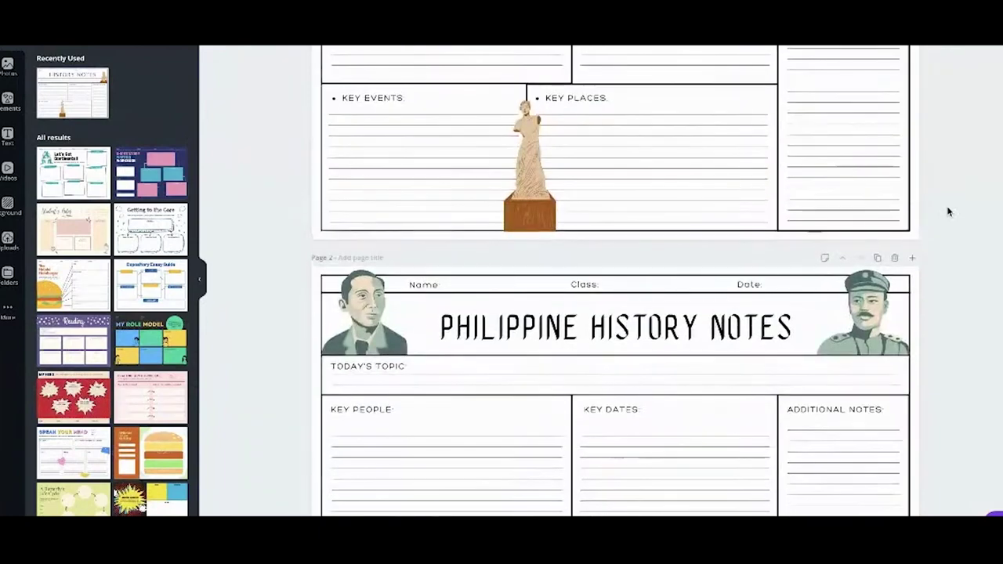
scroll(948, 212, "up", 6)
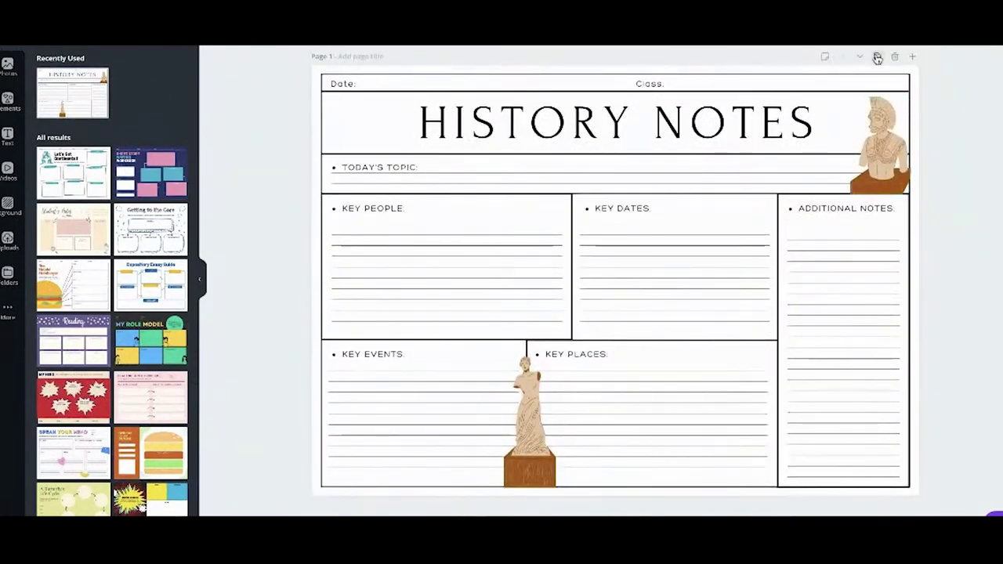
- Duplicate the original History Notes page to get a working copy below it
left_click(878, 56)
scroll(950, 202, "up", 3)
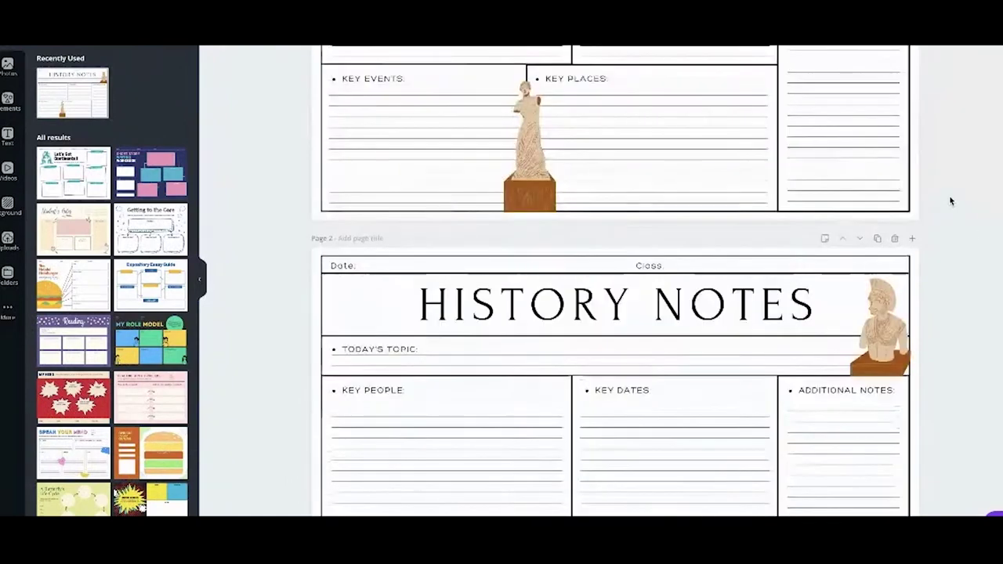
scroll(950, 201, "down", 2)
scroll(950, 201, "down", 2)
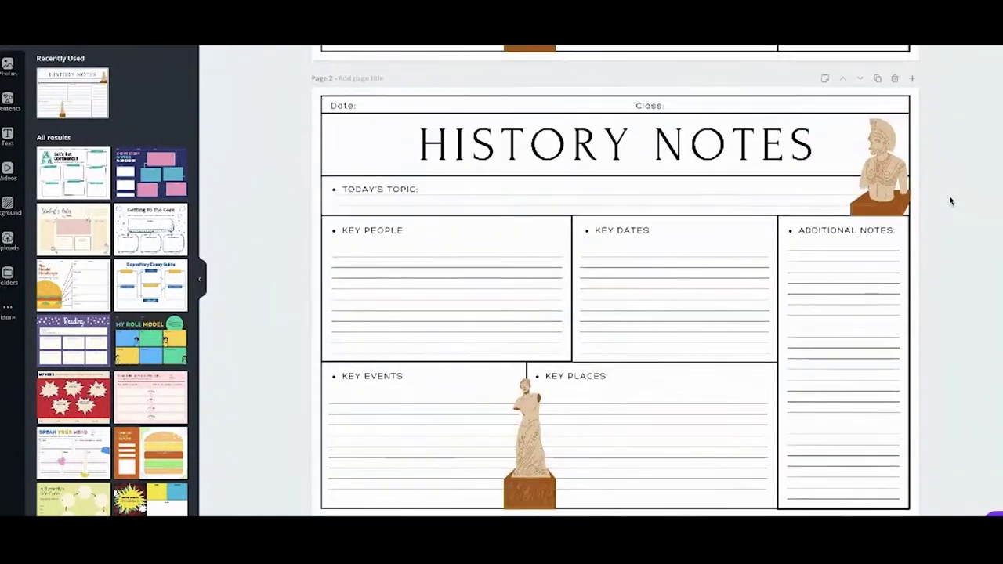
scroll(951, 201, "up", 1)
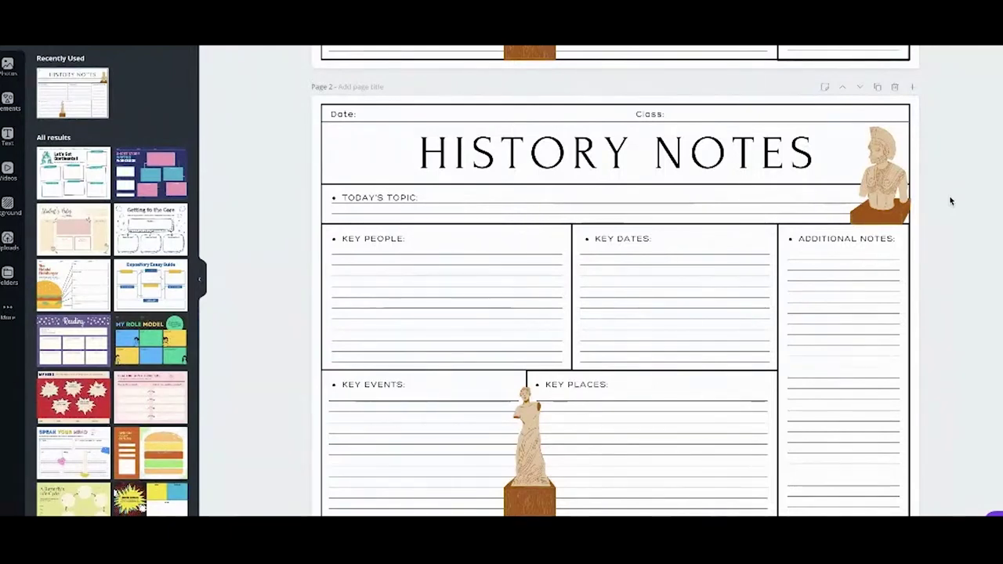
scroll(944, 192, "down", 1)
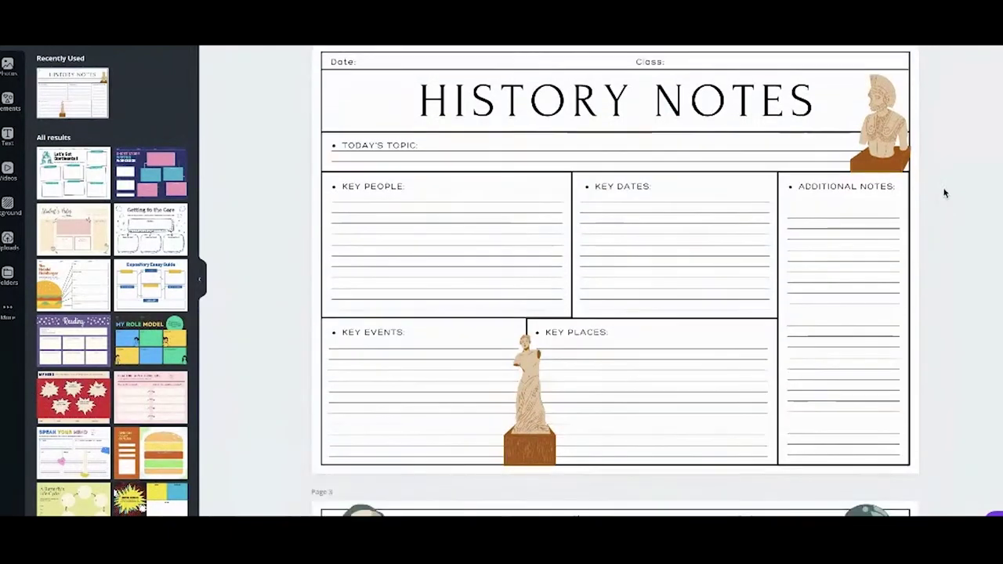
scroll(944, 193, "up", 1)
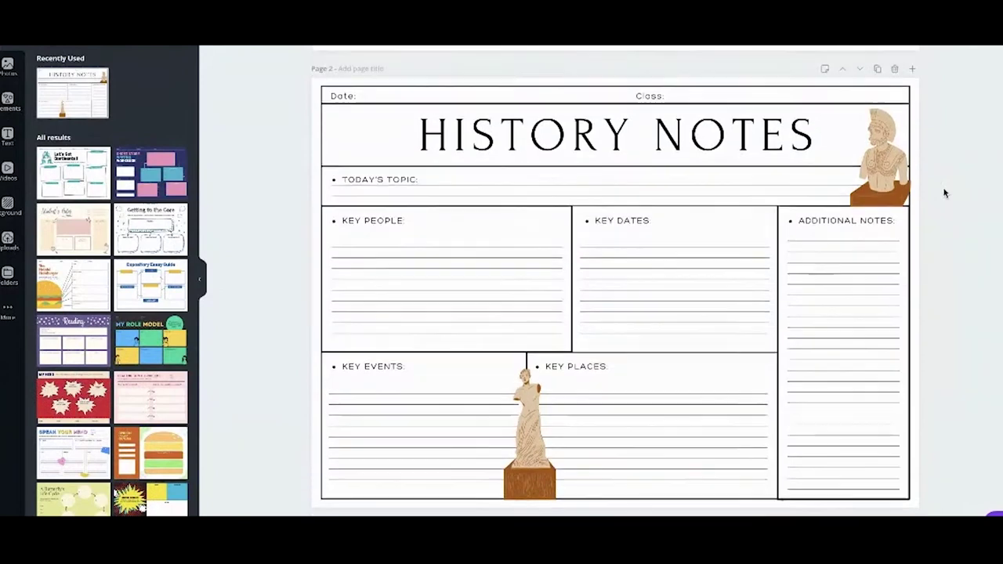
- Delete the helmeted bust and the standing statue from the duplicated History Notes page
left_click(861, 160)
key("Delete")
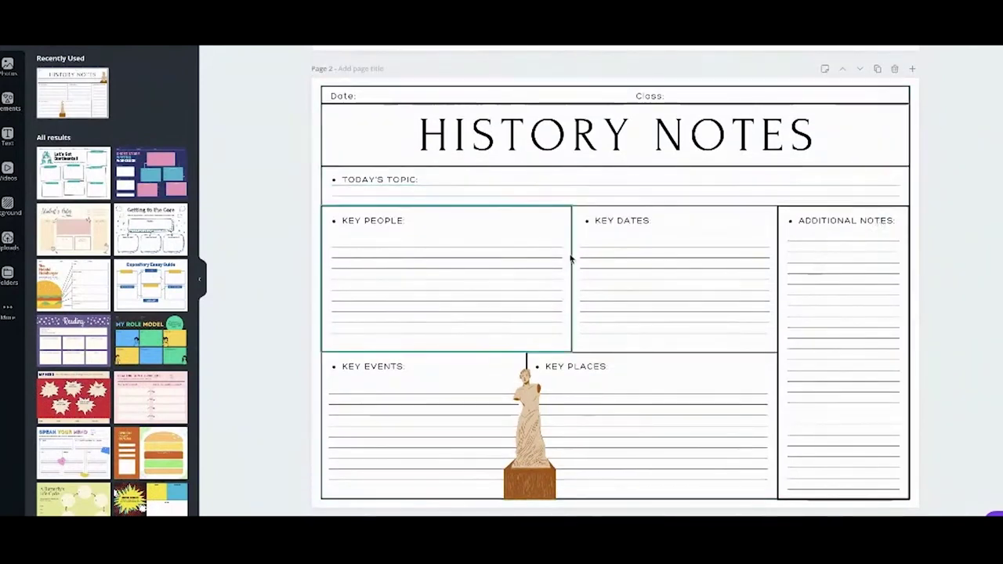
left_click(542, 374)
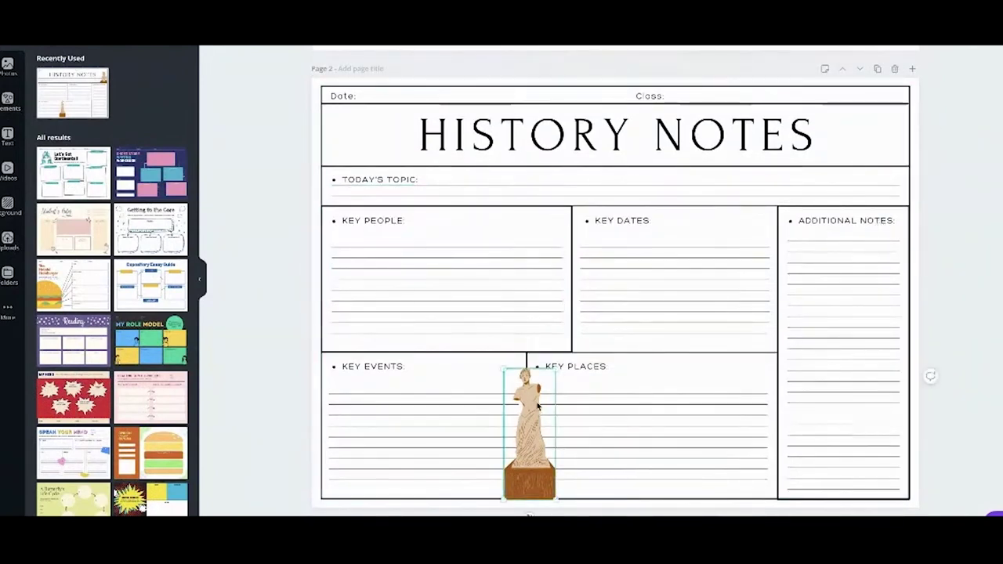
key("Delete")
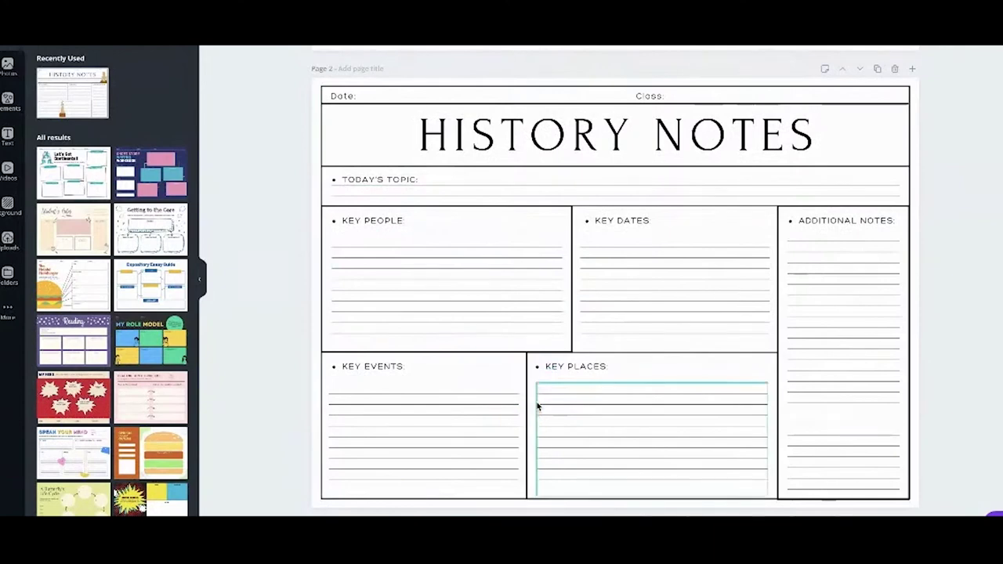
- Browse the Filipino graphics in the elements library for illustrations of historical figures
left_click(8, 101)
left_click(8, 100)
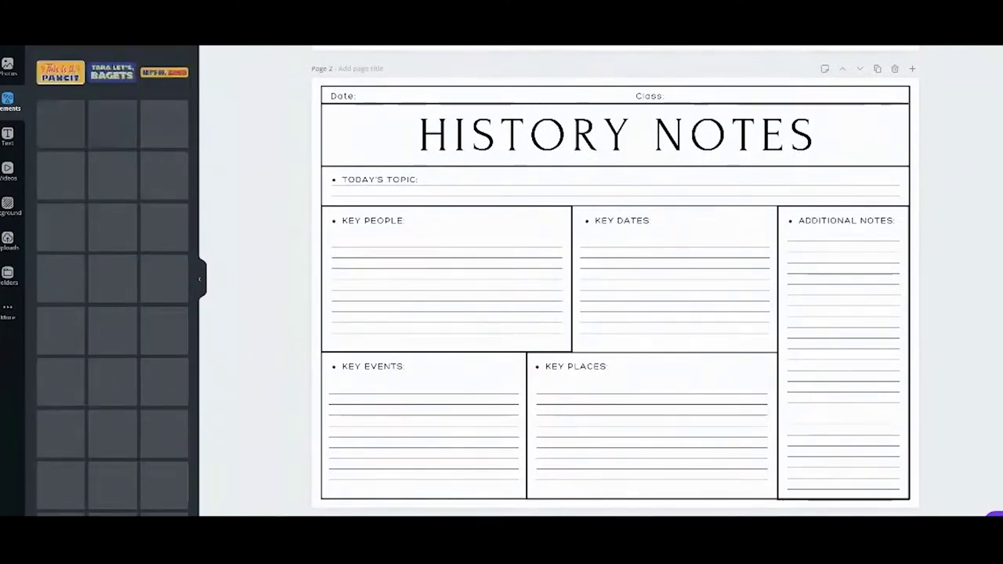
scroll(120, 298, "down", 10)
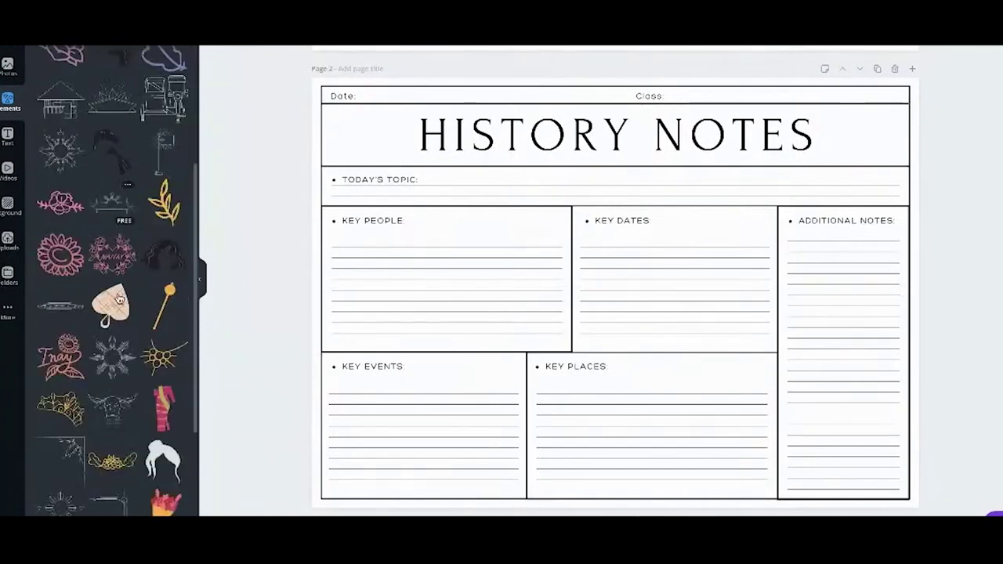
scroll(119, 297, "down", 10)
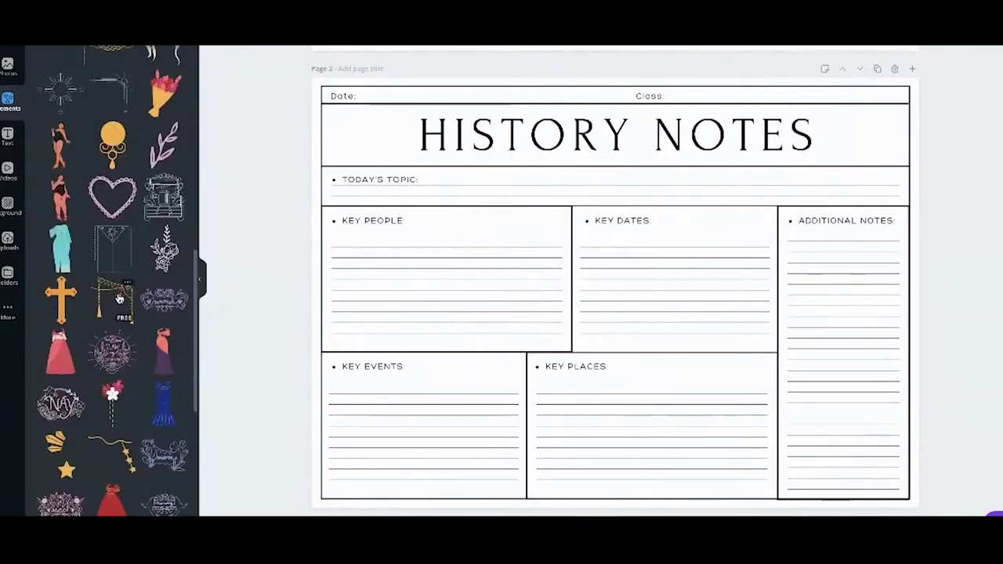
scroll(118, 298, "down", 5)
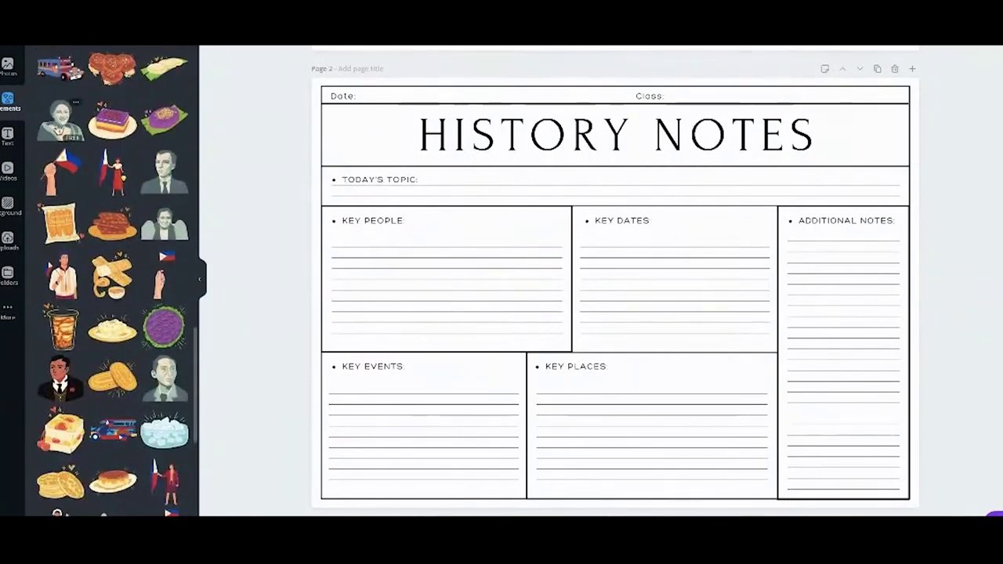
scroll(140, 338, "down", 2)
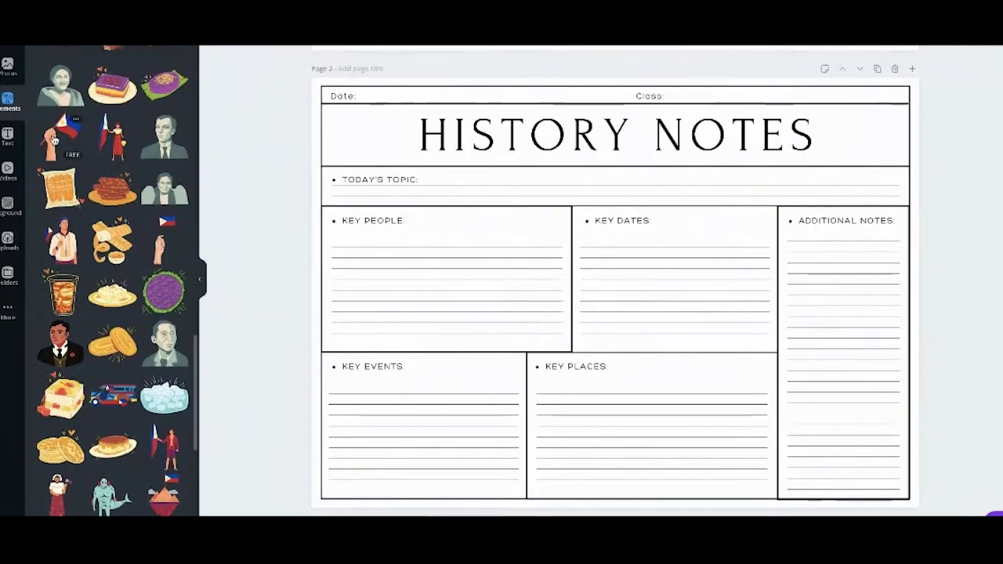
scroll(125, 361, "down", 1)
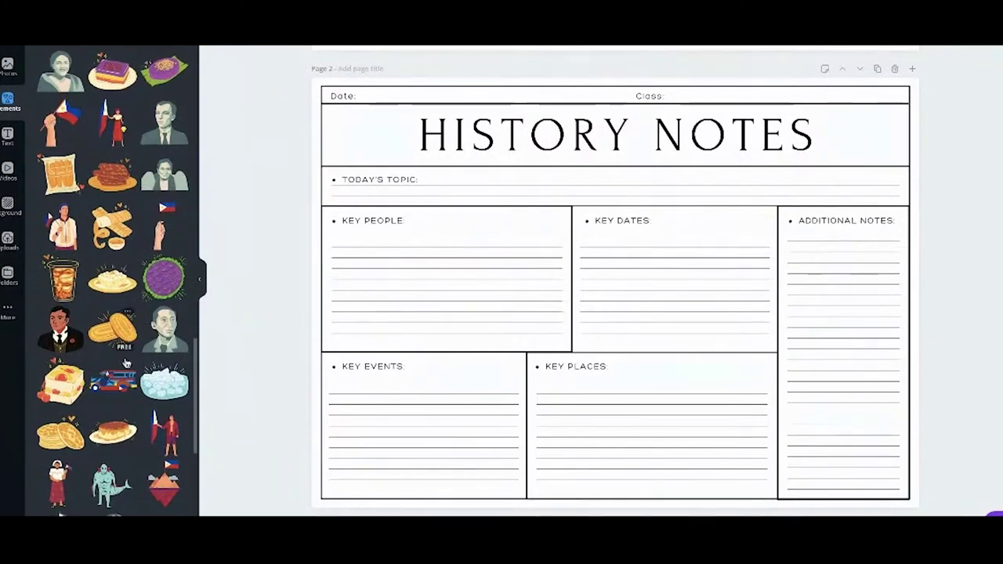
scroll(125, 362, "down", 1)
scroll(126, 365, "up", 3)
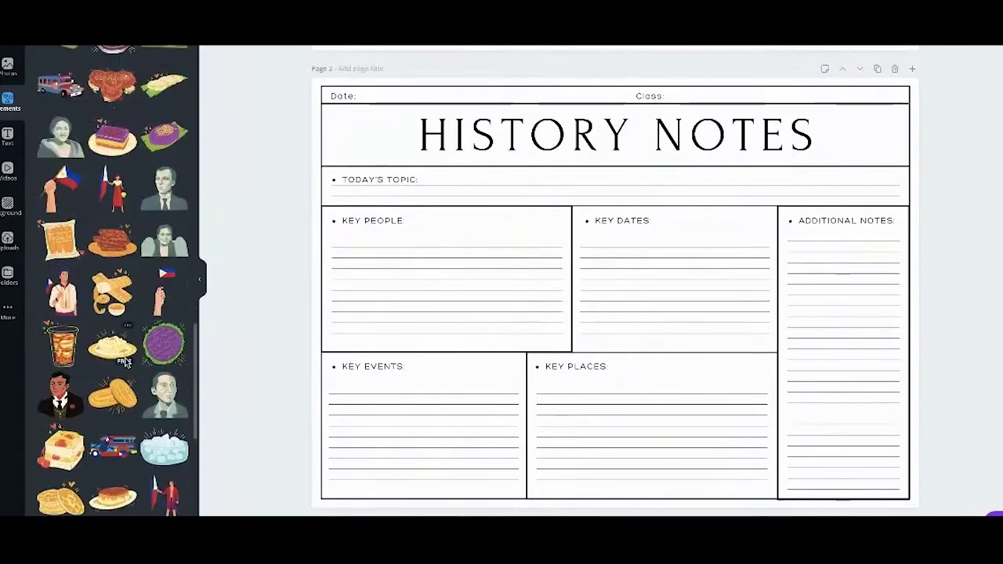
scroll(163, 251, "down", 15)
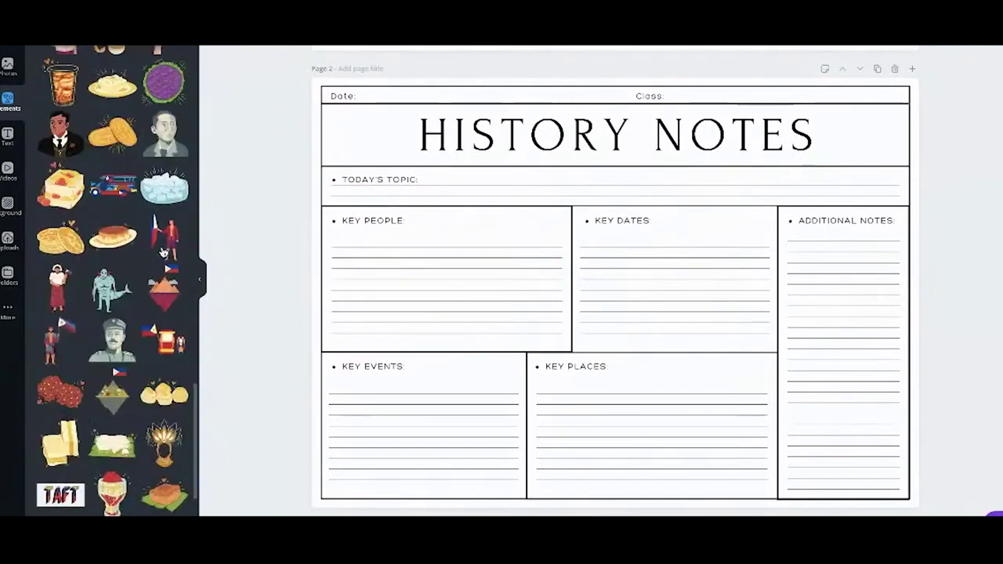
scroll(163, 251, "down", 2)
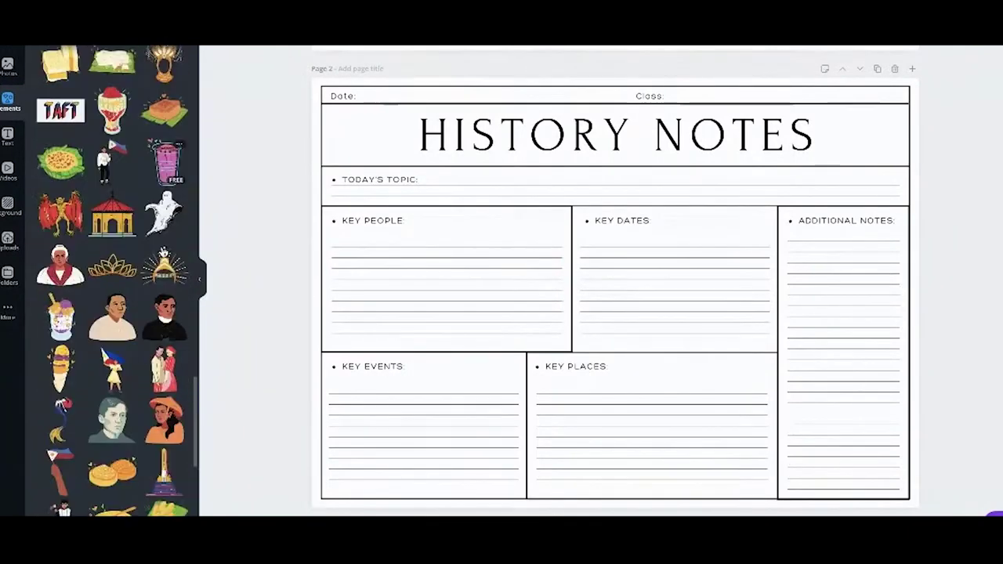
scroll(165, 259, "down", 1)
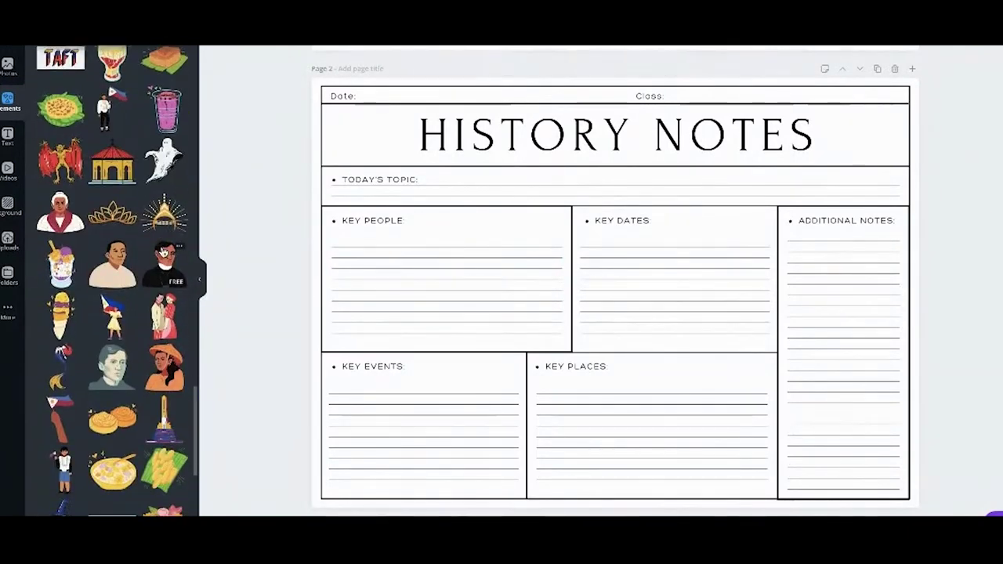
- Add the illustration of the man in a black coat with white collar, shrunk to fit before the HISTORY NOTES title
left_click(157, 272)
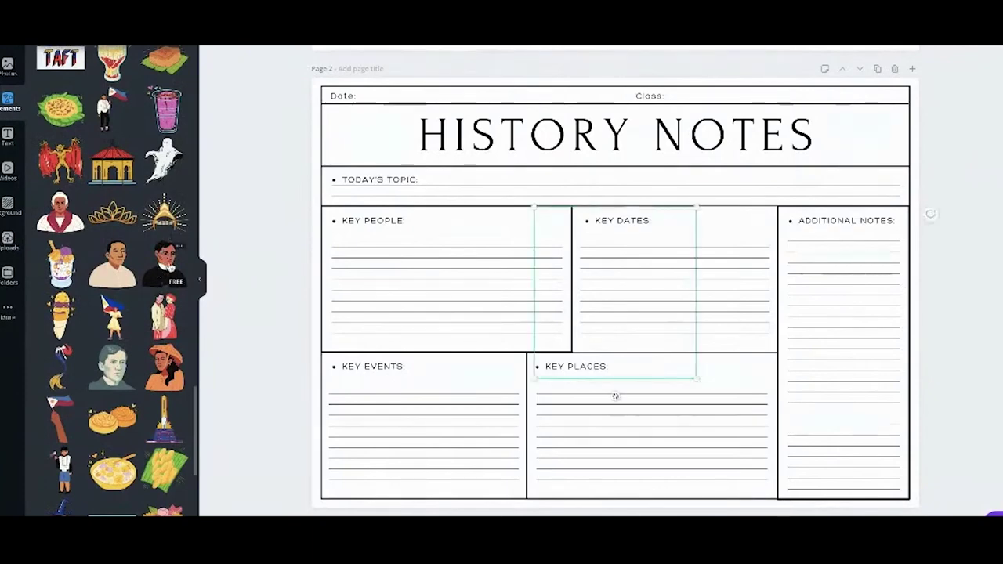
left_click_drag(641, 344, 452, 236)
left_click_drag(503, 267, 380, 139)
left_click_drag(409, 75, 406, 97)
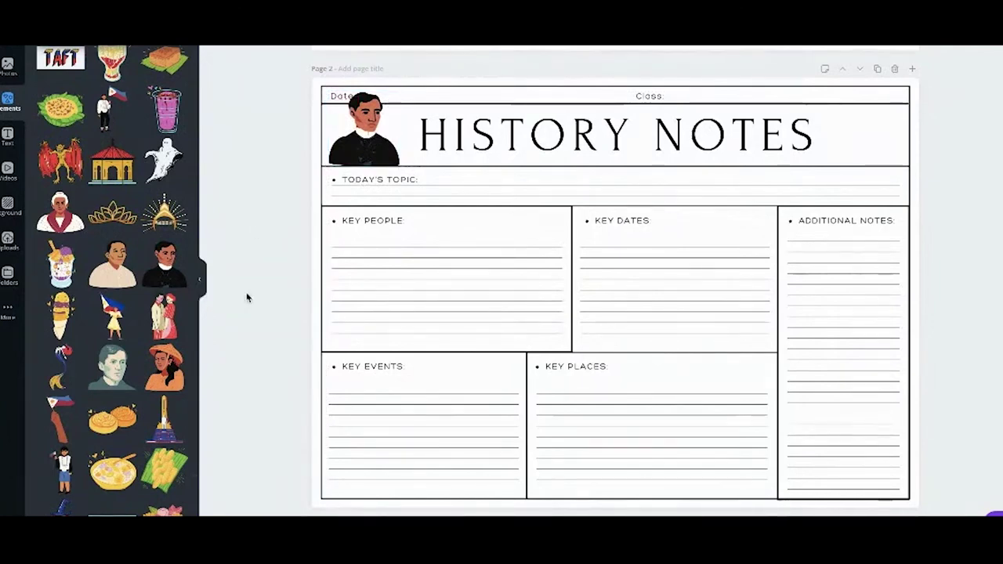
- Add the illustration of the woman in the woven hat, shrunk to fit the header after the HISTORY NOTES title
left_click(164, 379)
left_click_drag(663, 352, 889, 162)
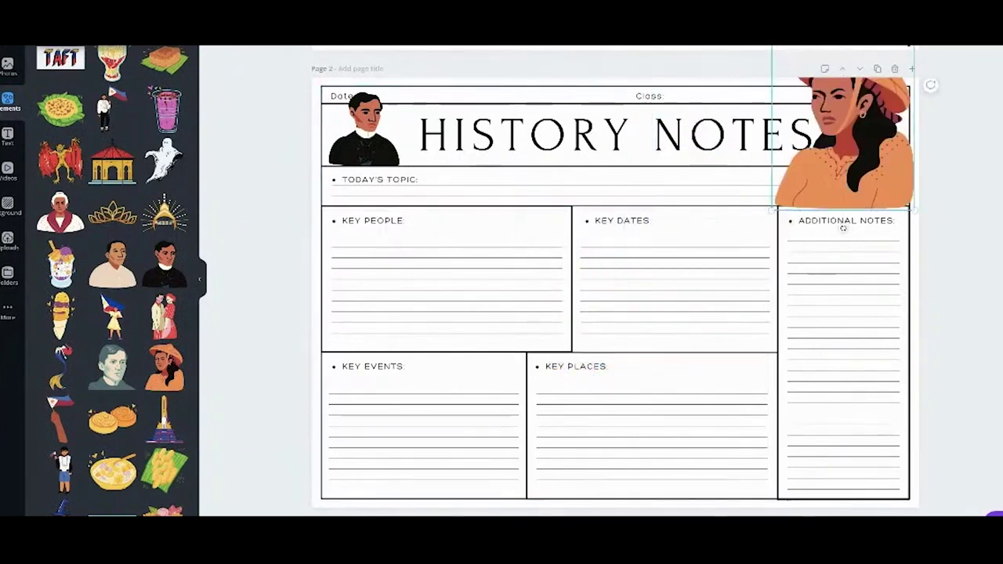
left_click_drag(912, 49, 845, 130)
left_click_drag(825, 183, 874, 139)
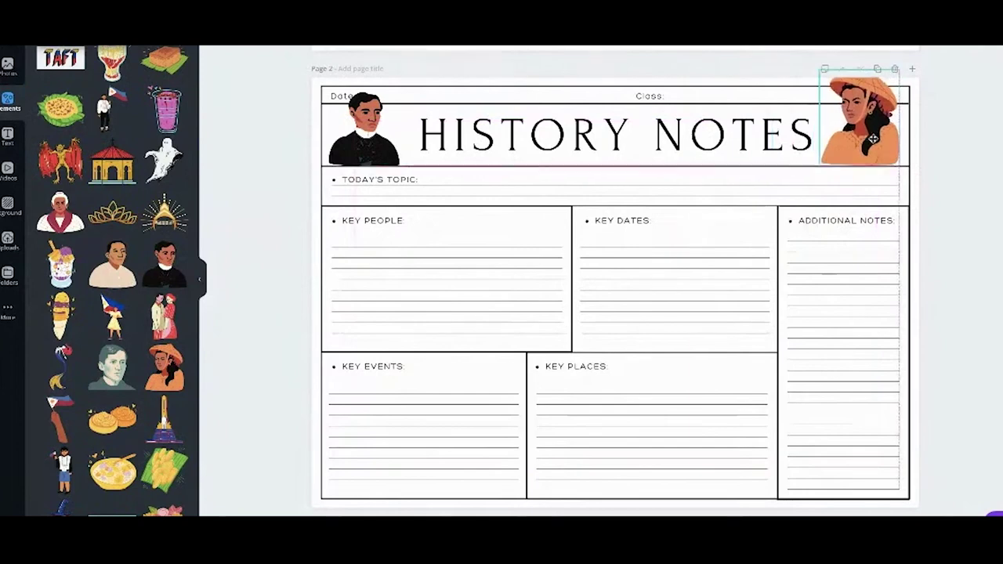
left_click_drag(898, 72, 901, 79)
left_click_drag(865, 120, 883, 121)
key("Escape")
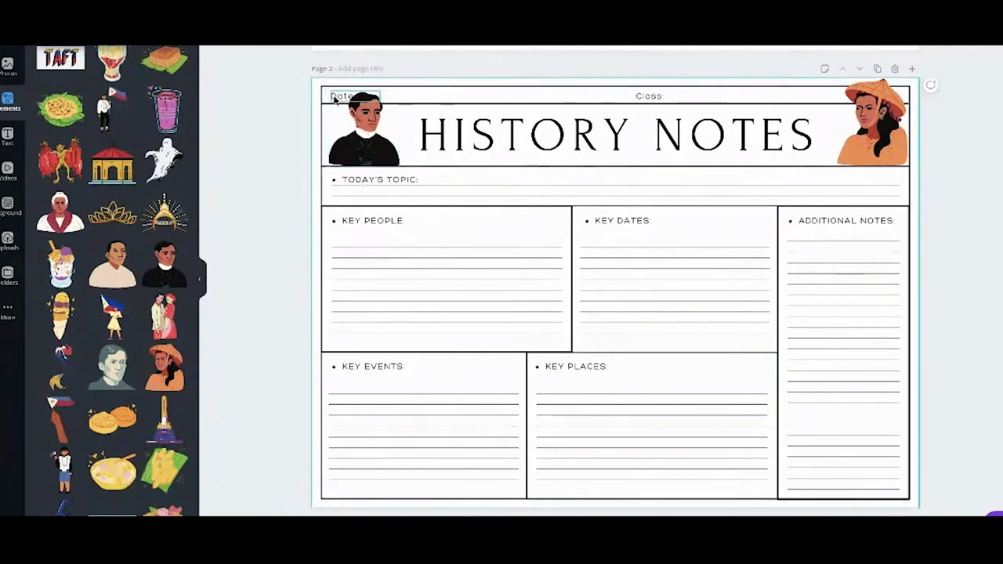
- Move the Date label clear of the man's portrait and fit both portraits to the outer edges of the header frame
left_click_drag(339, 98, 403, 96)
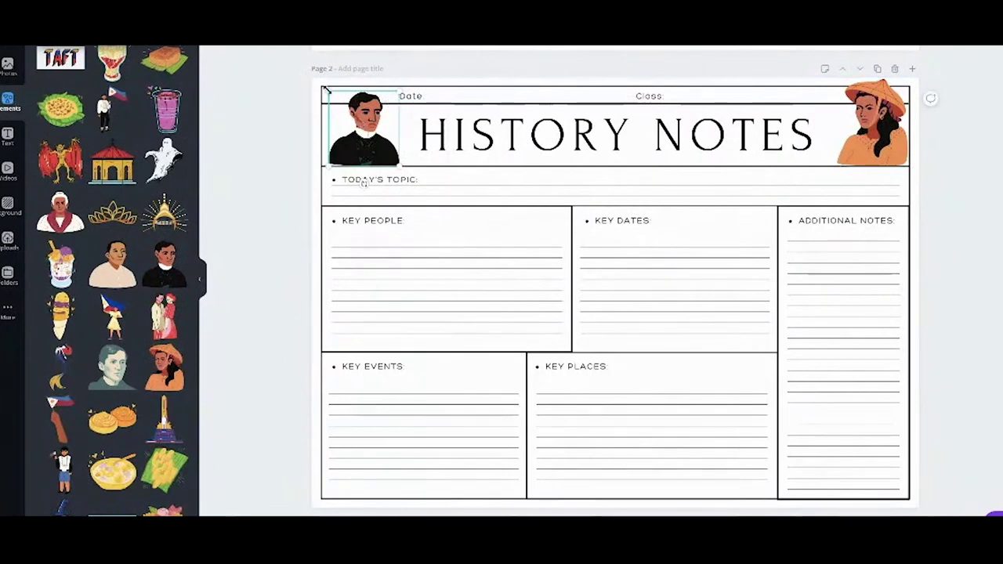
left_click_drag(322, 85, 319, 81)
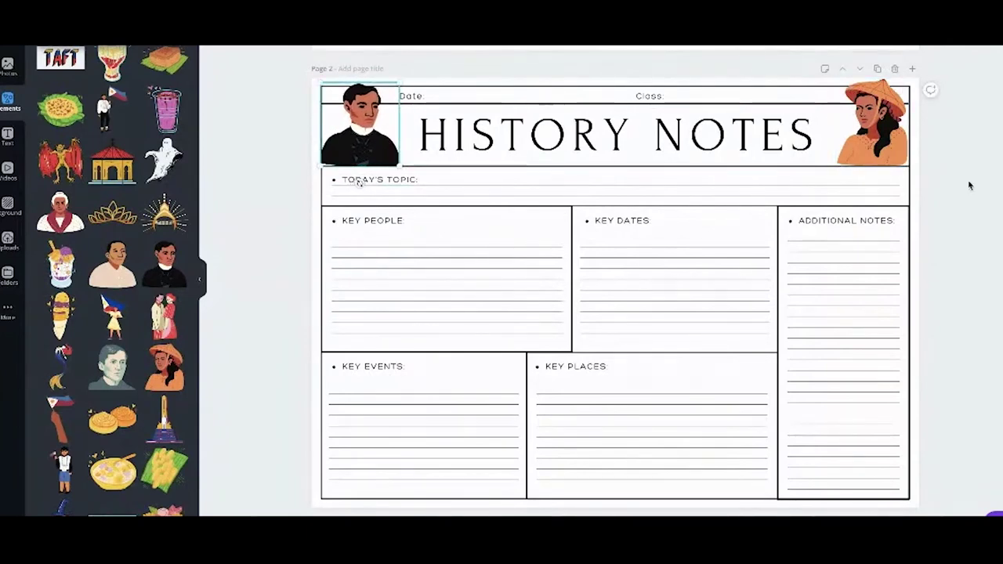
left_click_drag(871, 158, 874, 156)
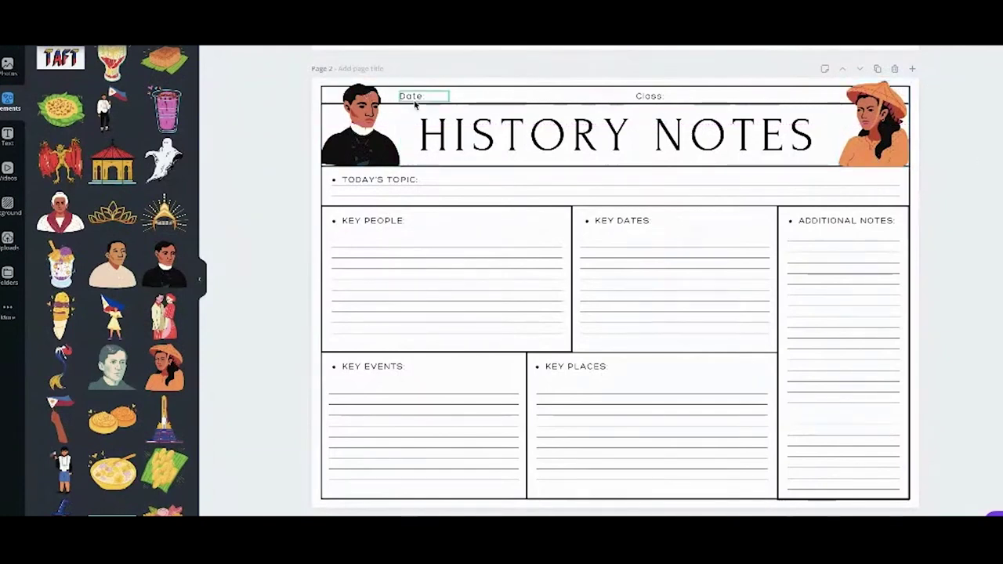
- Shift the Date and Class labels toward the woman's portrait and add a Name label beside the man's portrait from a copy of Date
left_click_drag(416, 99, 514, 95)
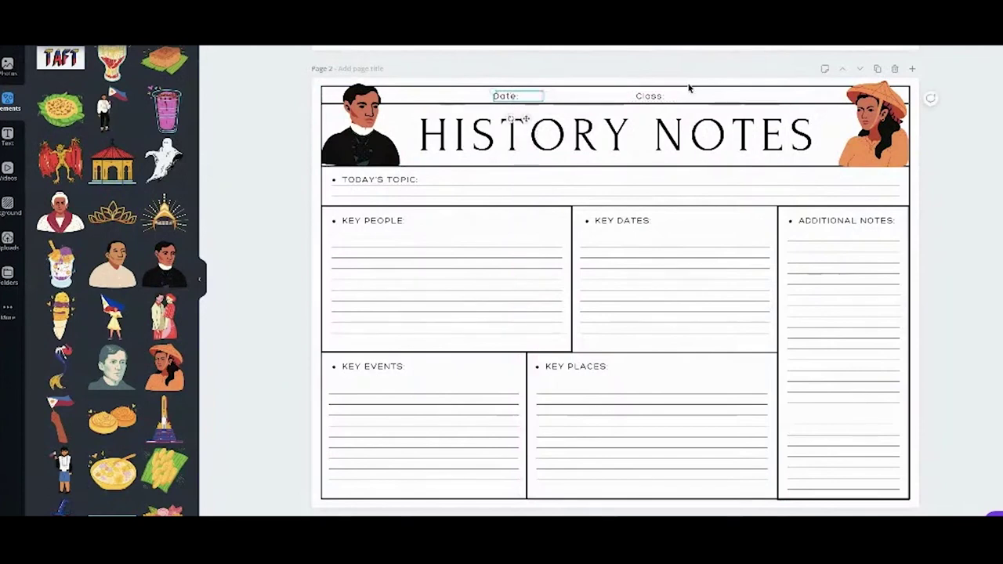
left_click_drag(655, 96, 713, 95)
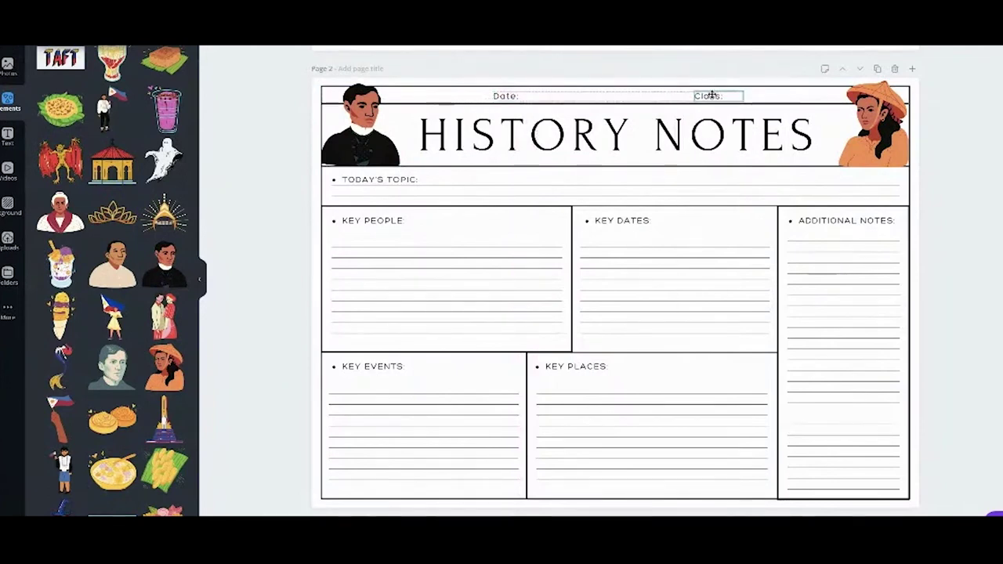
left_click_drag(518, 100, 537, 100)
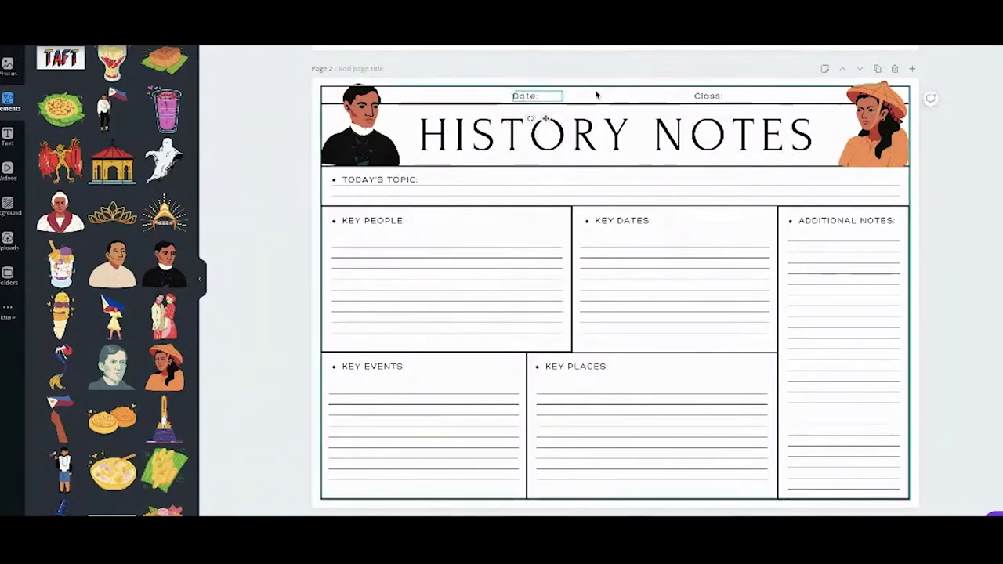
key("ctrl+d")
left_click_drag(540, 109, 417, 96)
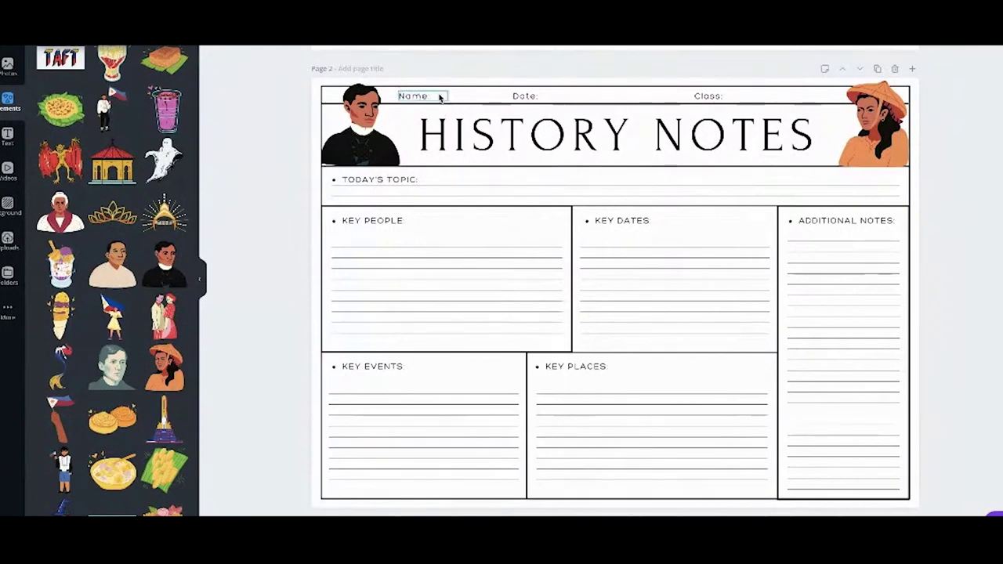
- Respace the Name, Date and Class labels along the header row, leaving the widest gap after Name
left_click_drag(533, 96, 562, 96)
left_click_drag(727, 100, 761, 99)
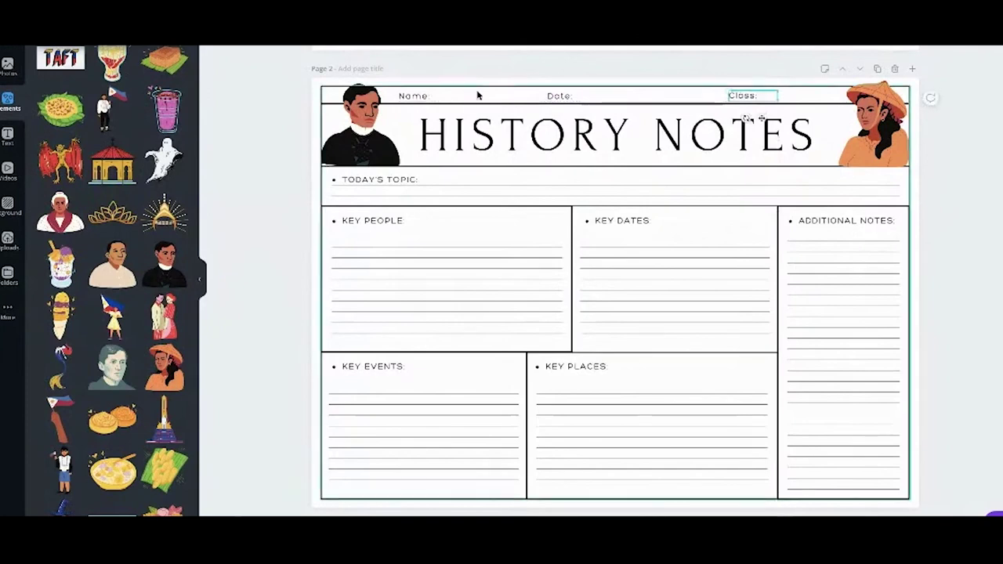
left_click_drag(558, 97, 618, 95)
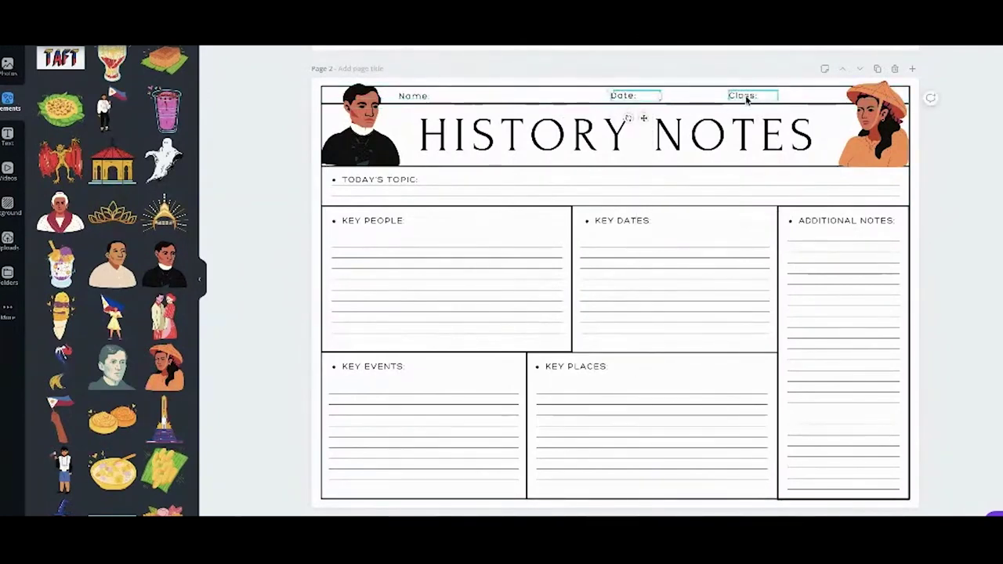
left_click_drag(746, 100, 754, 96)
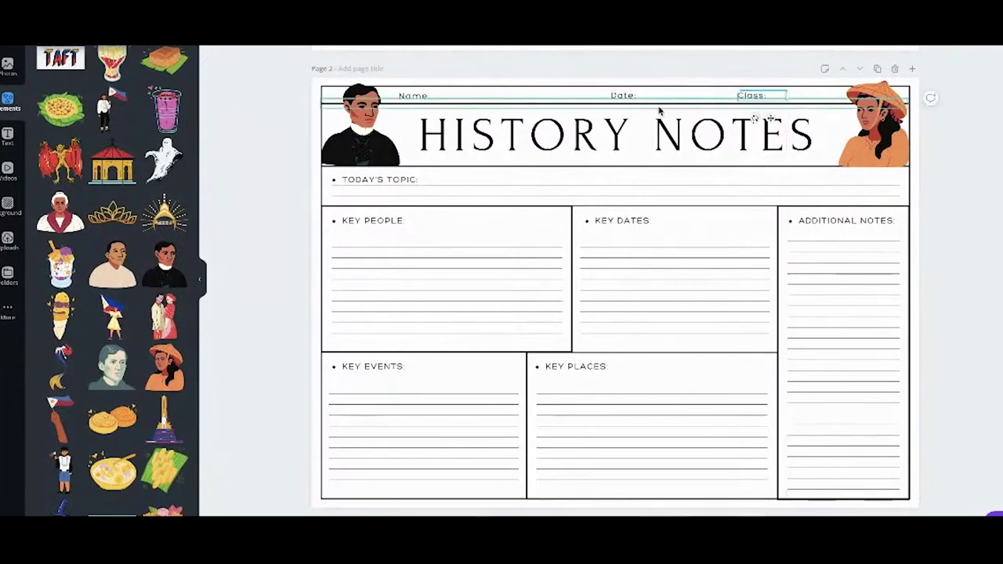
left_click(627, 95)
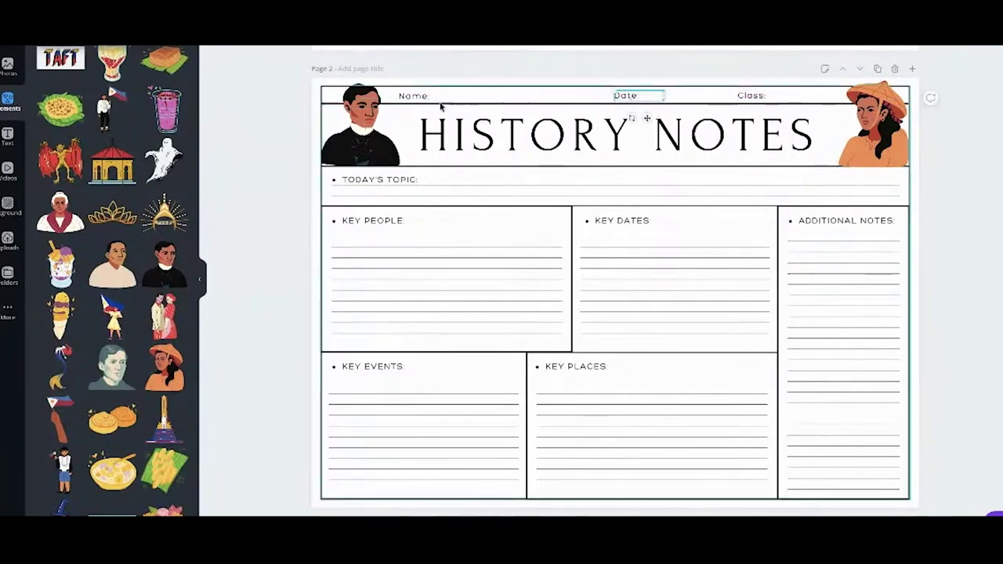
left_click_drag(430, 97, 433, 95)
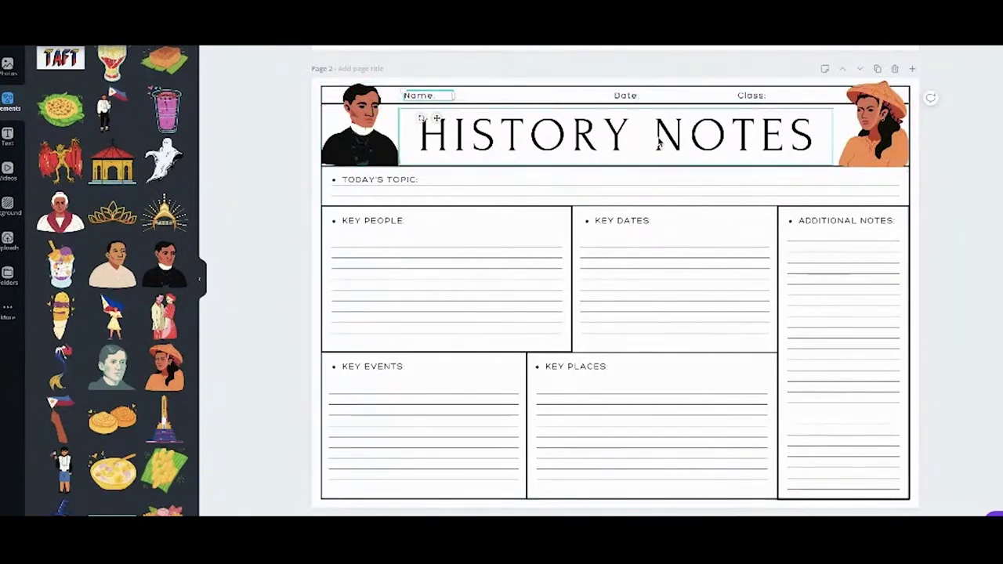
- Change the font of the HISTORY NOTES title to Quiapo
left_click_drag(656, 137, 927, 142)
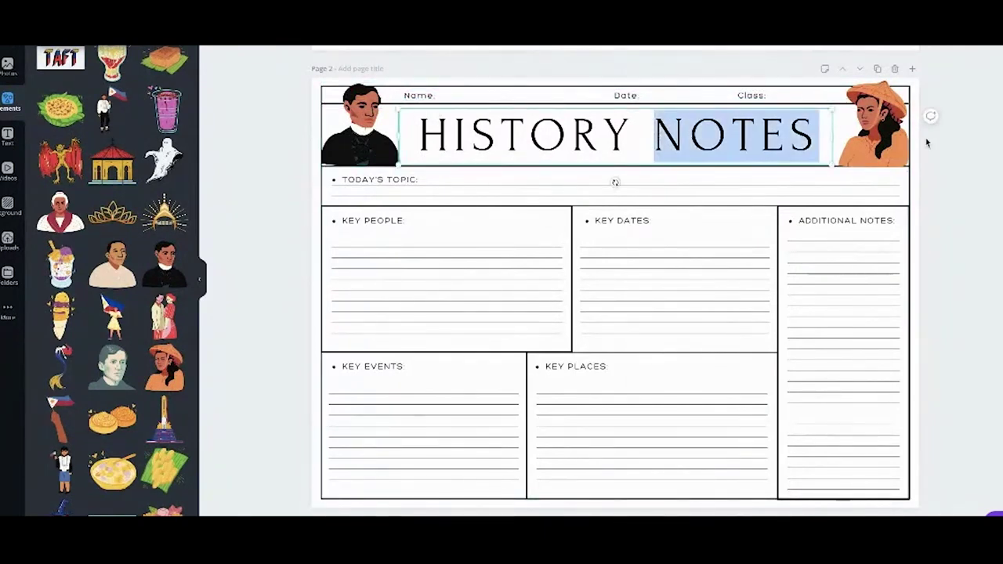
left_click(968, 149)
double_click(563, 146)
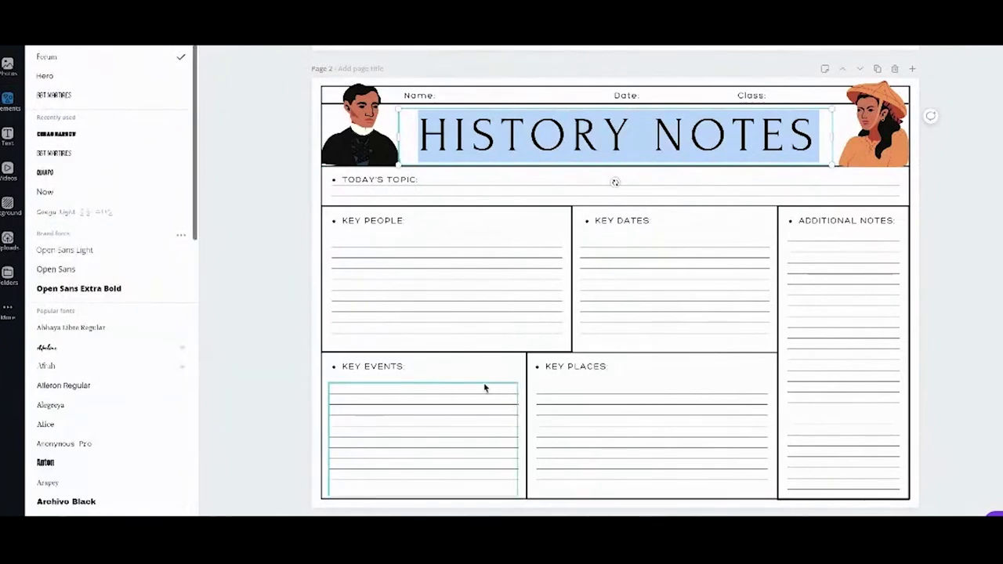
left_click(110, 56)
key("Return")
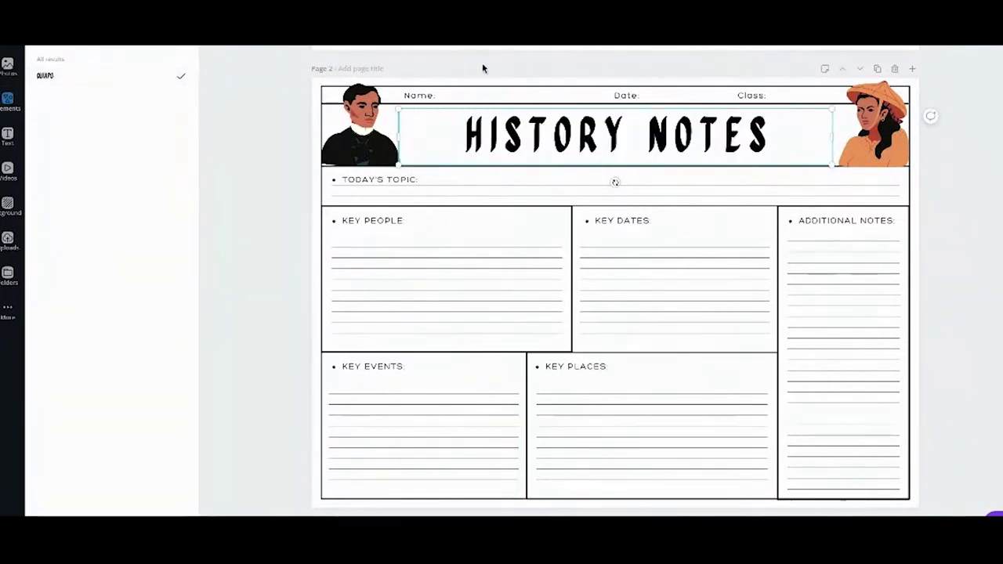
- Replace the title text with PHILIPPINE HISTORY and scale it down slightly between the two portraits
triple_click(554, 139)
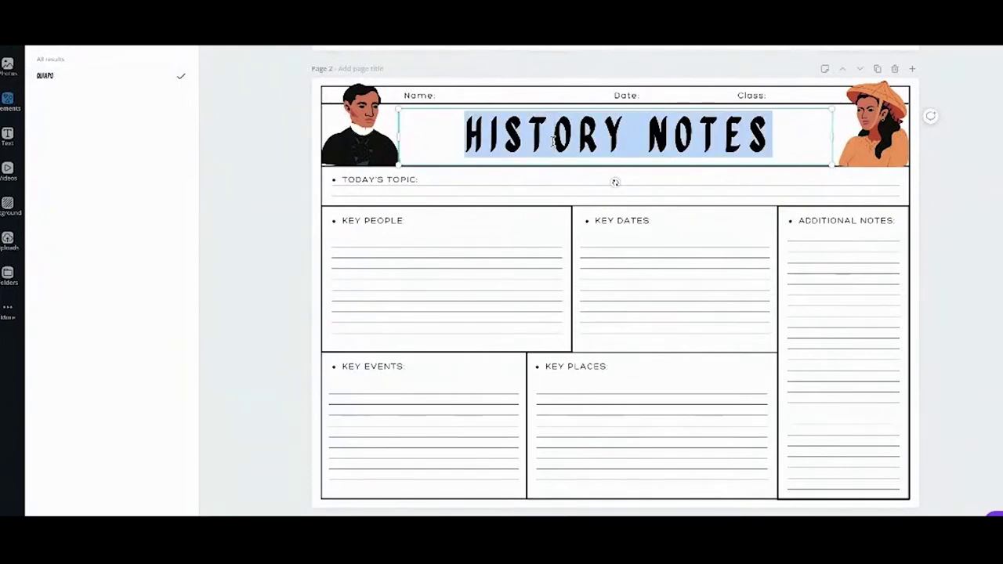
type("PH")
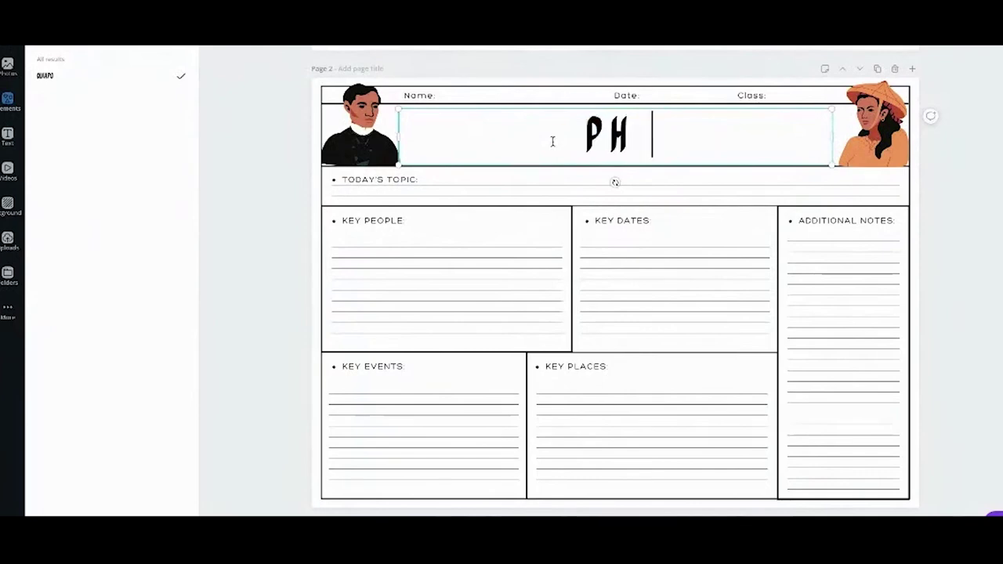
type("ILIPP")
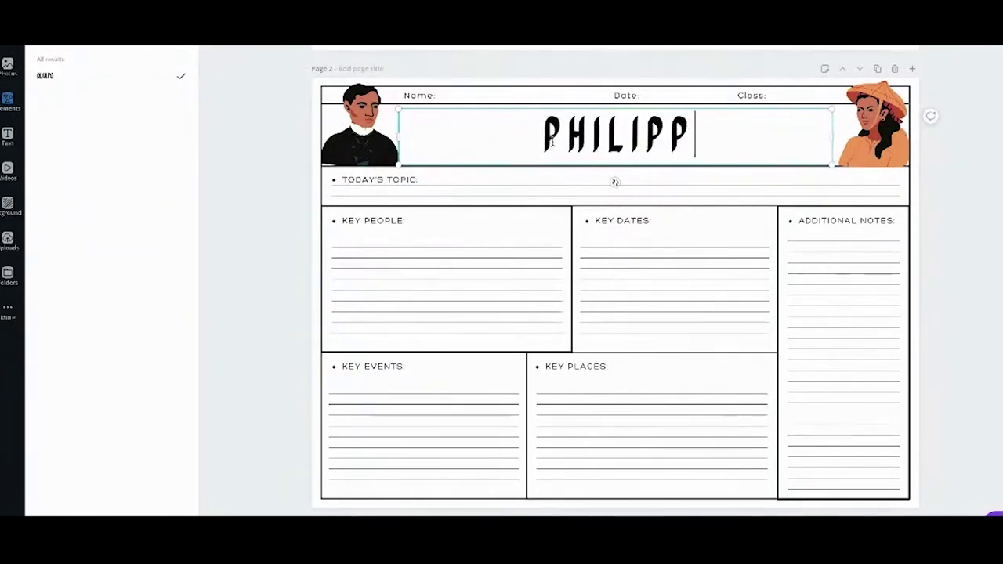
type("INE HISTORY")
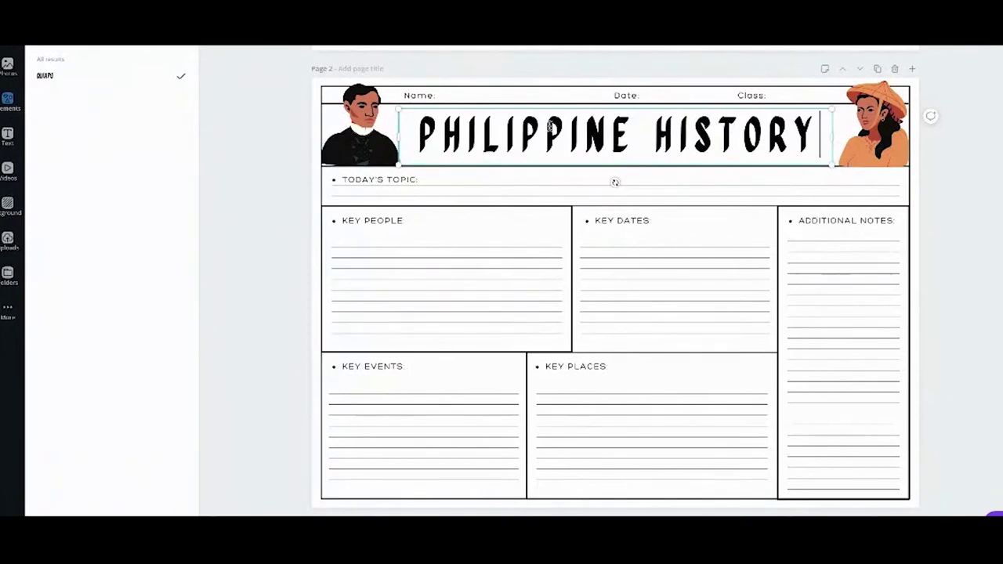
left_click_drag(832, 107, 809, 112)
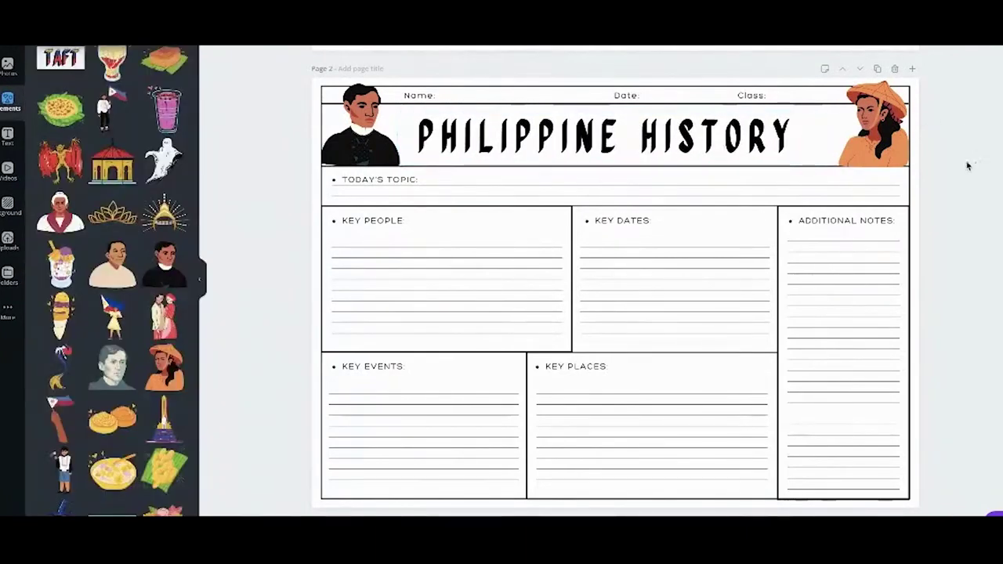
- Move the PHILIPPINE HISTORY title slightly toward the woman's portrait and align the man's portrait with the header frame's edge
left_click_drag(690, 127, 710, 131)
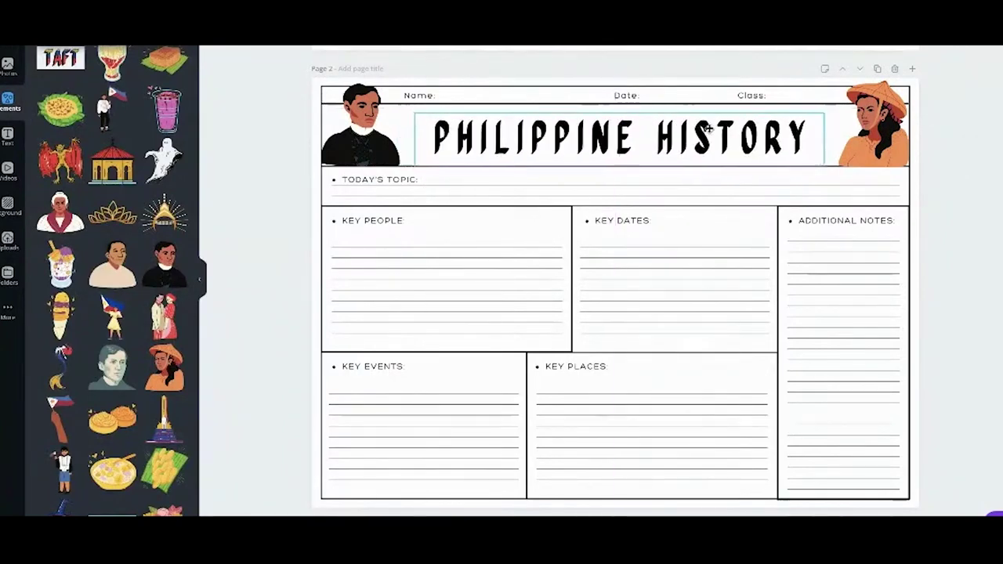
left_click(874, 137)
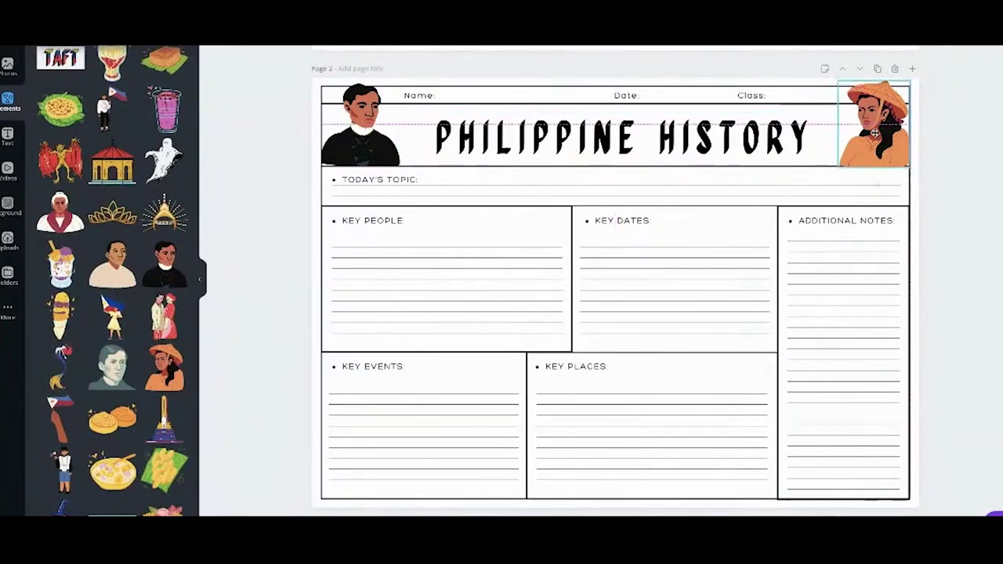
left_click(334, 124)
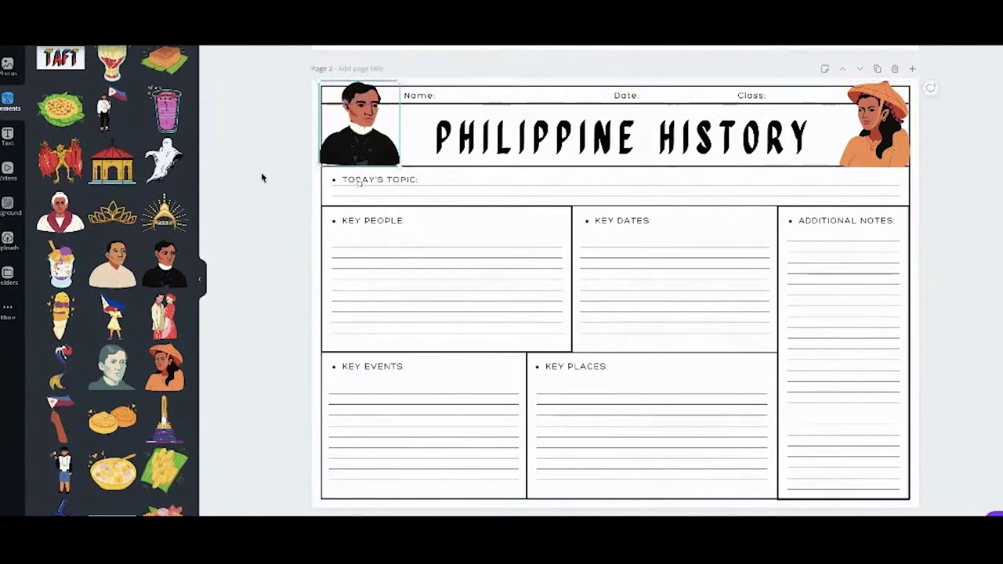
left_click_drag(352, 160, 352, 156)
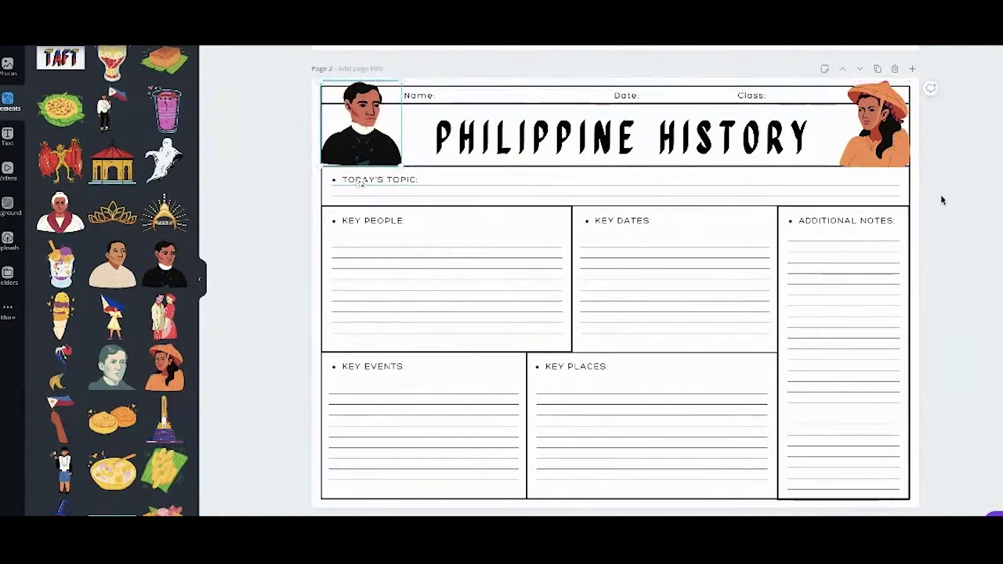
- Compare the localized page 2 with the original HISTORY NOTES page and the PHILIPPINE HISTORY NOTES version on page 3
scroll(963, 206, "up", 2)
scroll(963, 206, "up", 4)
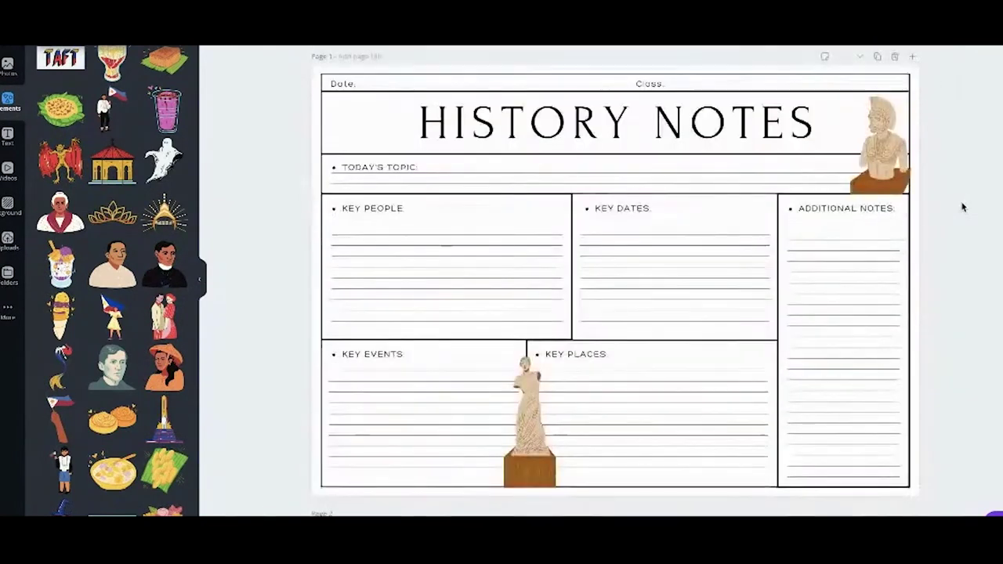
scroll(857, 273, "down", 6)
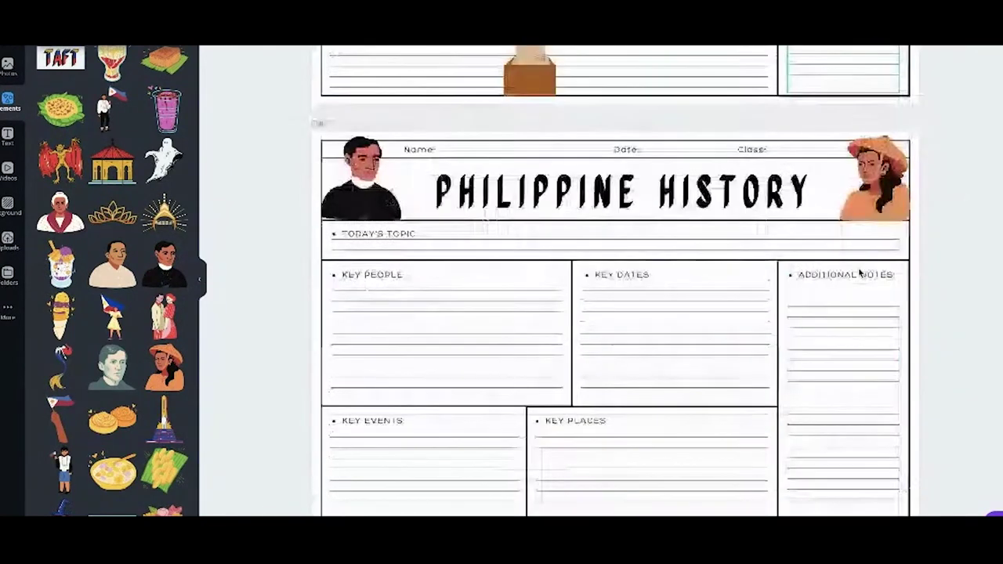
scroll(859, 273, "up", 1)
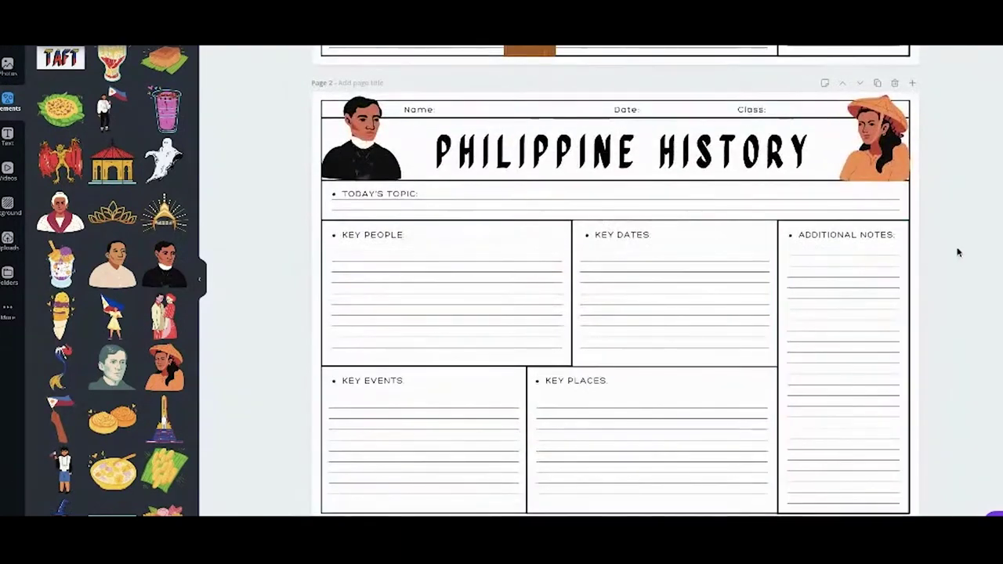
scroll(956, 251, "down", 3)
scroll(958, 252, "down", 3)
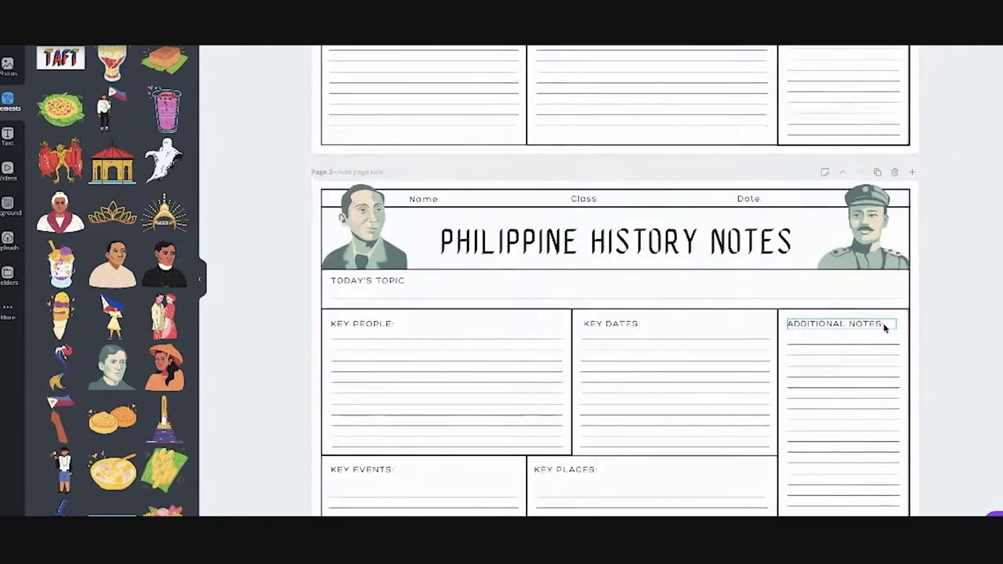